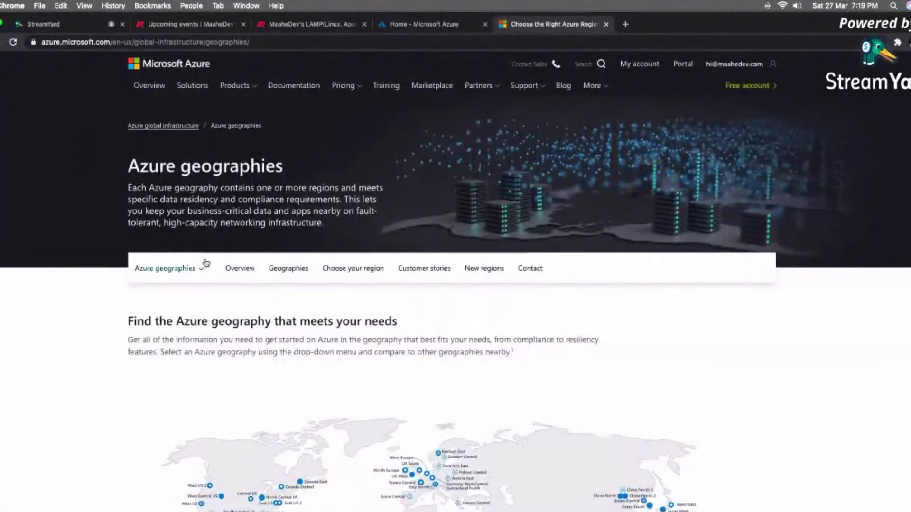
# Open the Azure free account page and highlight its 12-month, $200 credit and Always free benefits.
pyautogui.scroll(-5, 156, 289)
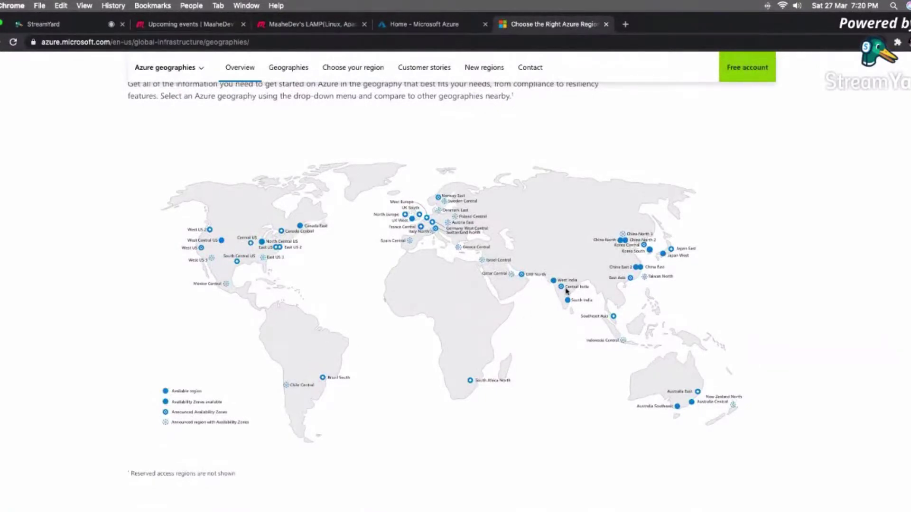
pyautogui.scroll(5, 566, 291)
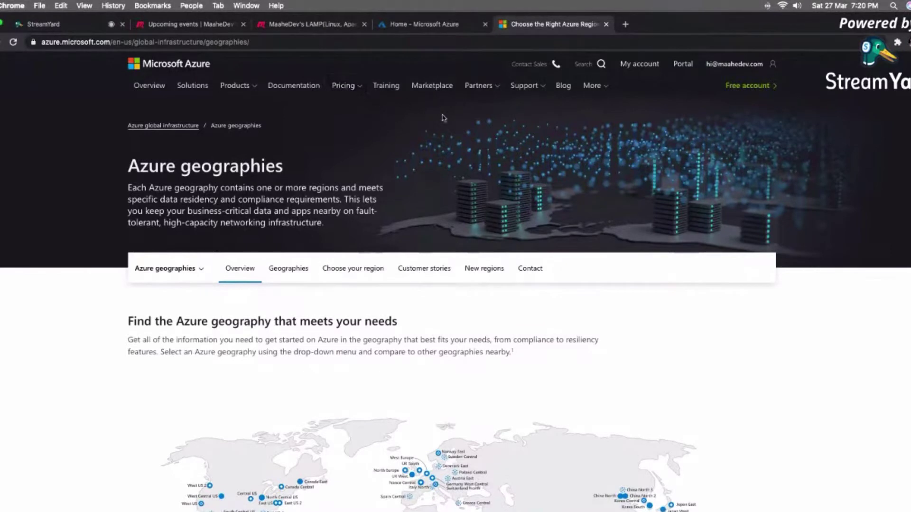
pyautogui.click(764, 88)
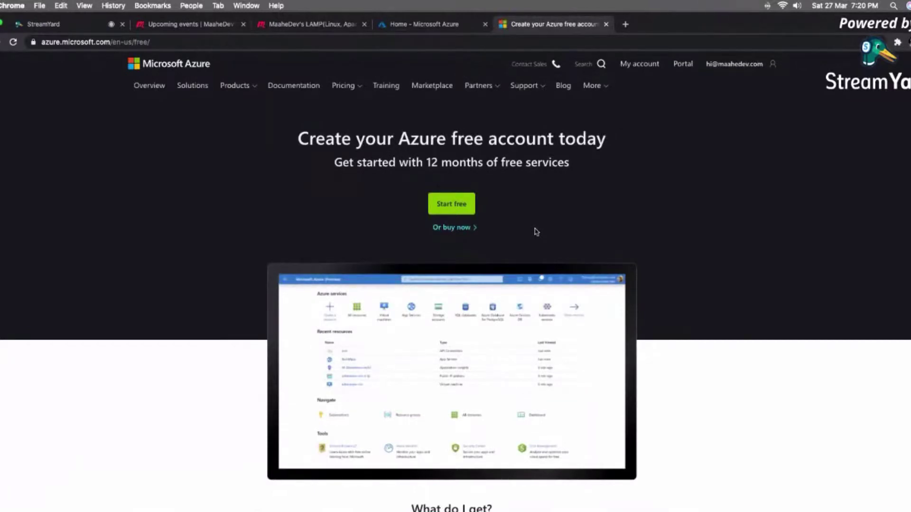
pyautogui.scroll(-4, 536, 232)
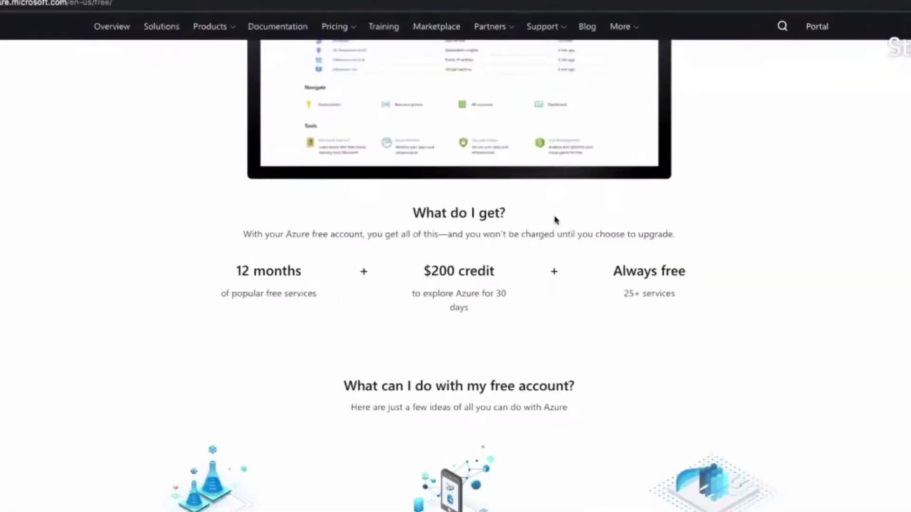
pyautogui.moveTo(231, 271); pyautogui.dragTo(313, 268)
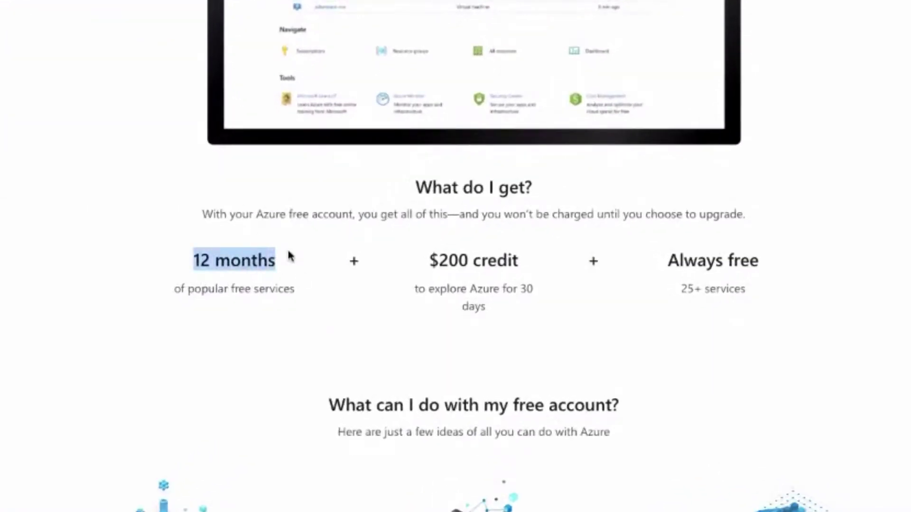
pyautogui.moveTo(429, 264); pyautogui.dragTo(524, 264)
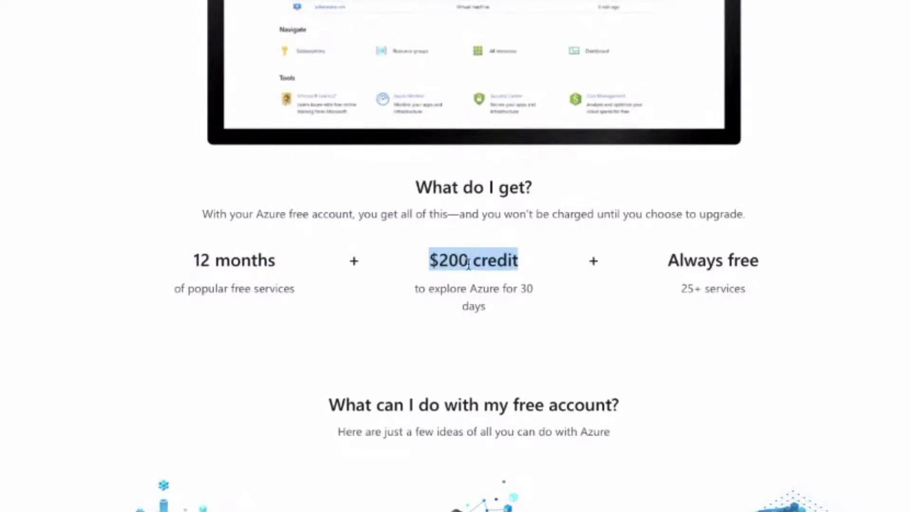
pyautogui.click(668, 259)
pyautogui.moveTo(668, 259)
pyautogui.mouseDown()
pyautogui.moveTo(777, 267)
pyautogui.moveTo(764, 291)
pyautogui.moveTo(679, 251)
pyautogui.mouseUp()
# Scroll through the free-for-12-months product cards, such as 750 hours of virtual machines.
pyautogui.scroll(-10, 435, 187)
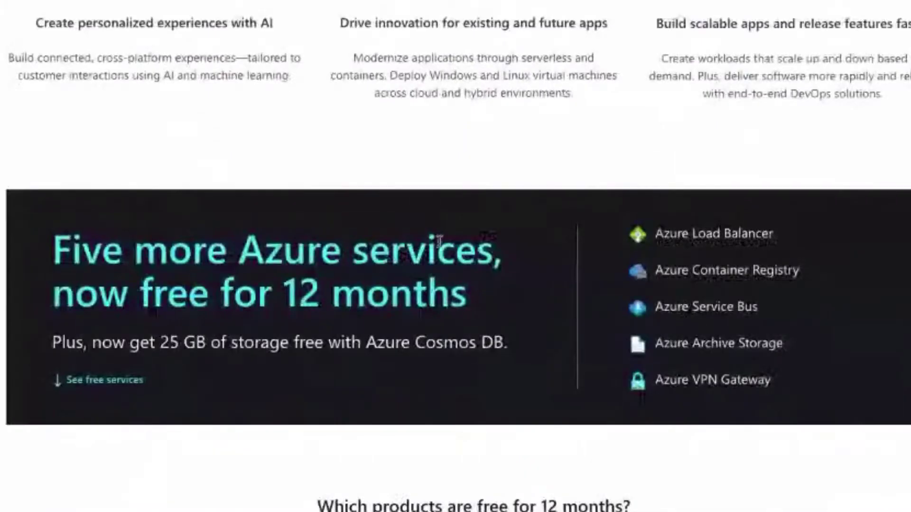
pyautogui.scroll(-7, 470, 254)
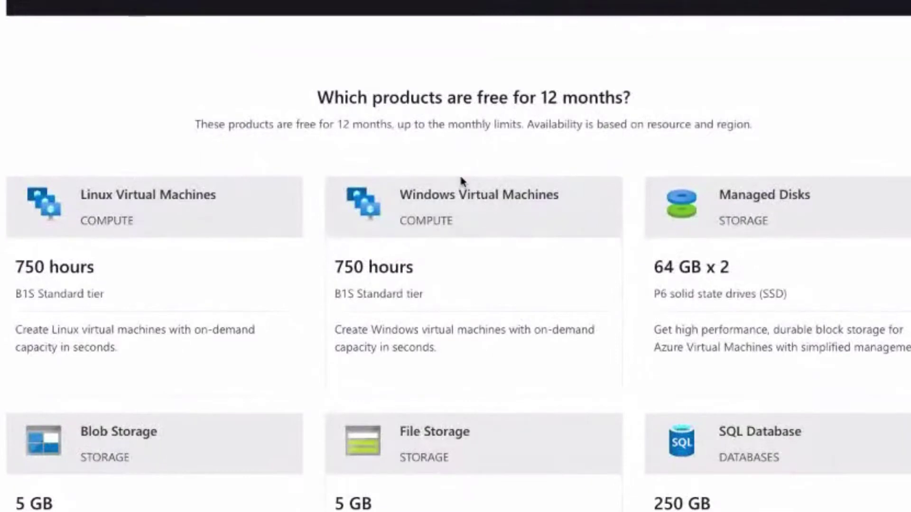
pyautogui.scroll(-8, 460, 183)
pyautogui.scroll(8, 461, 180)
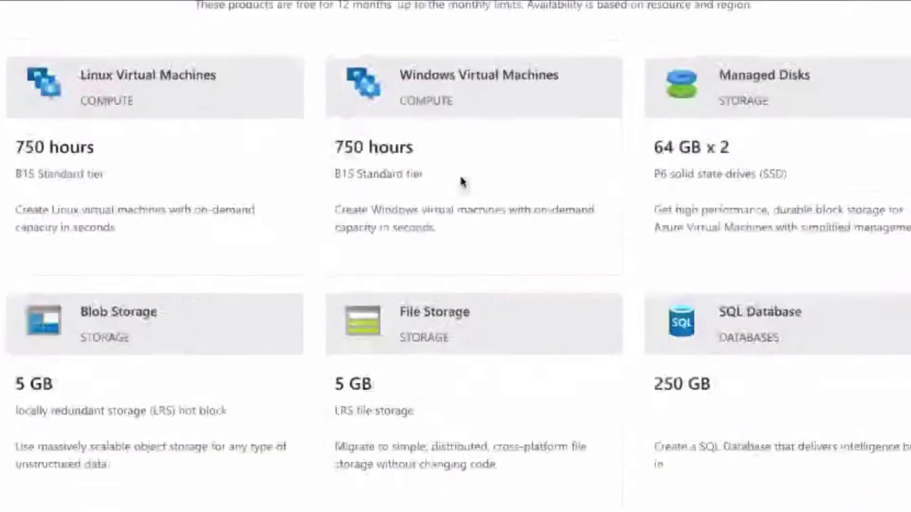
pyautogui.scroll(-9, 421, 222)
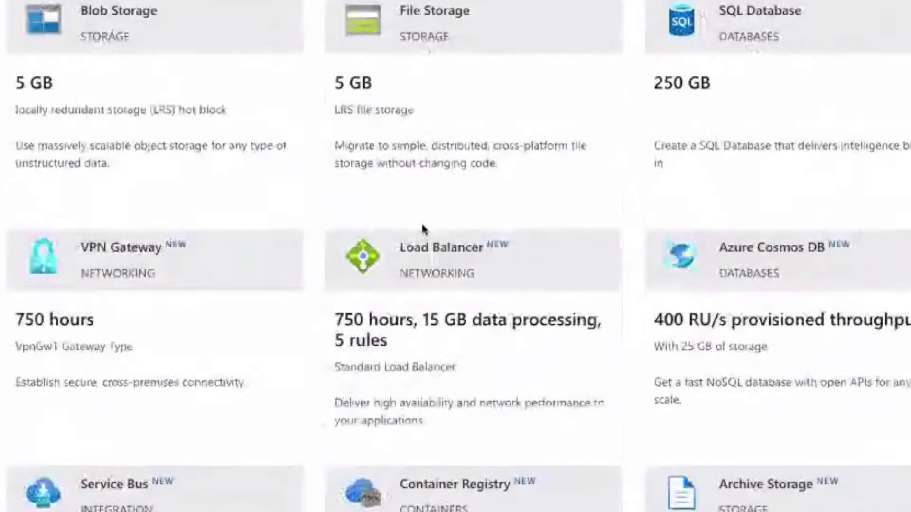
pyautogui.scroll(20, 421, 228)
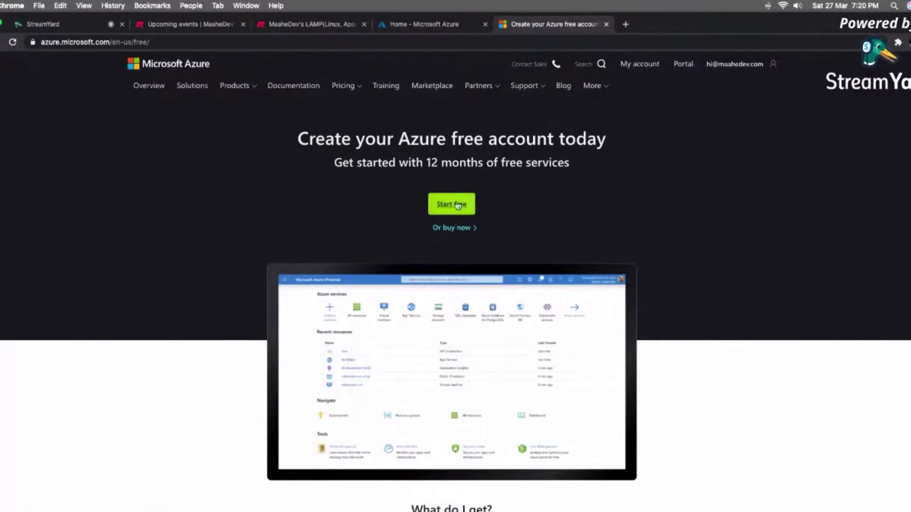
# Go to the Azure portal and list all services filtered to the Web category.
pyautogui.click(684, 70)
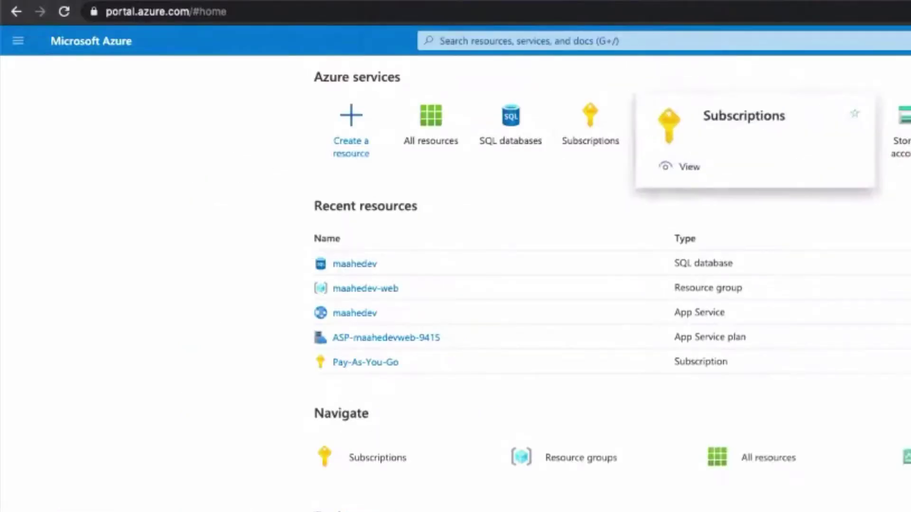
pyautogui.click(695, 123)
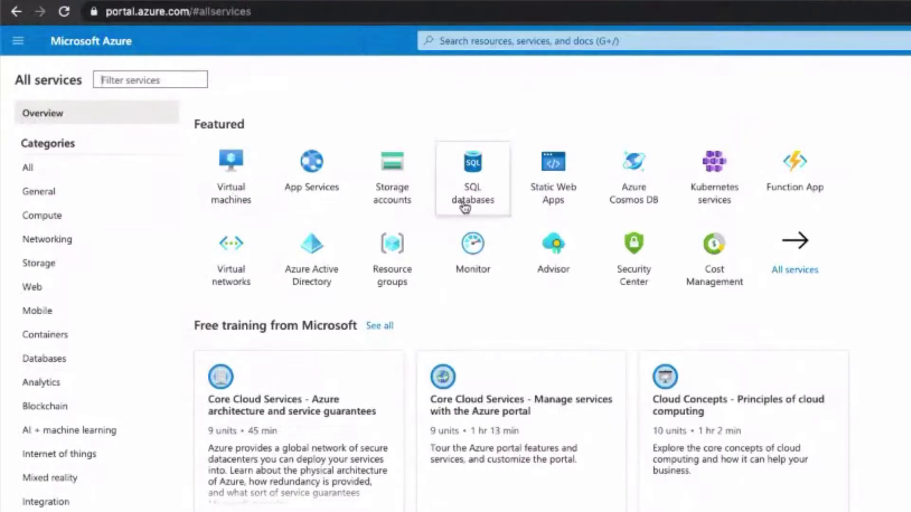
pyautogui.moveTo(492, 209)
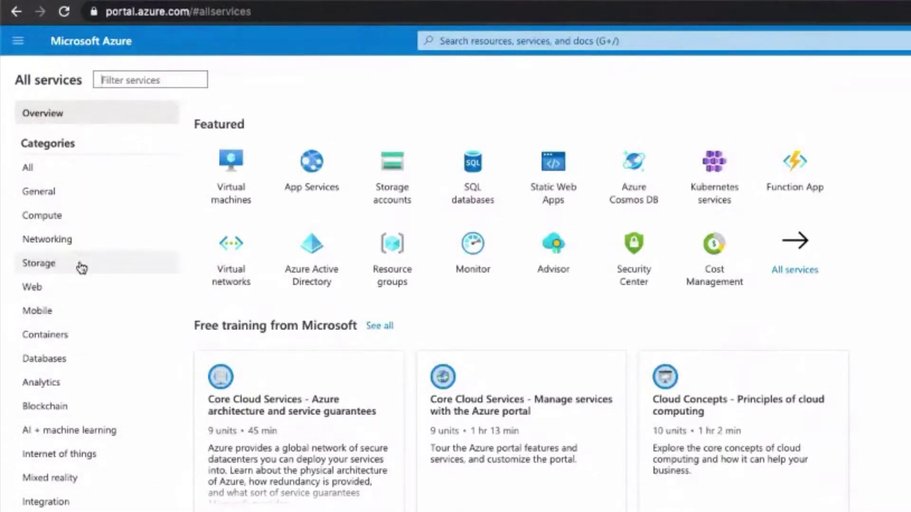
pyautogui.click(78, 292)
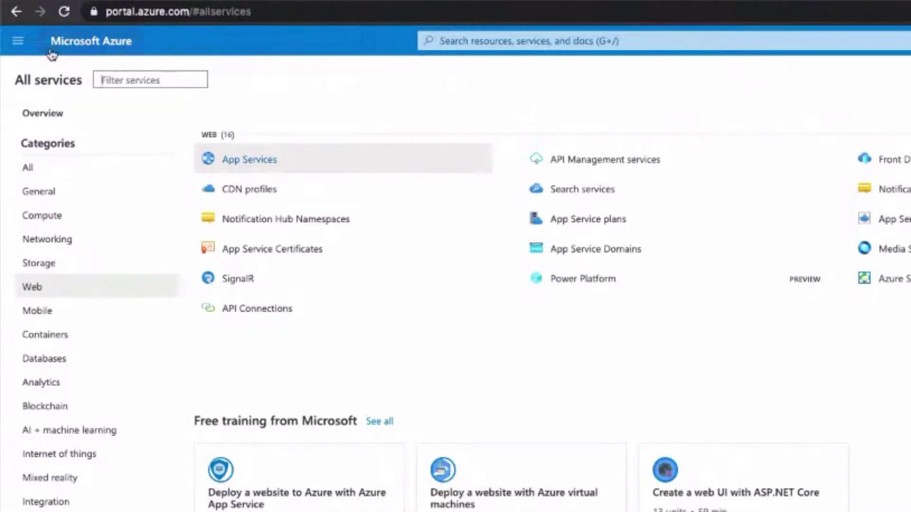
# Return to the All services overview of featured services and start a portal search.
pyautogui.click(18, 41)
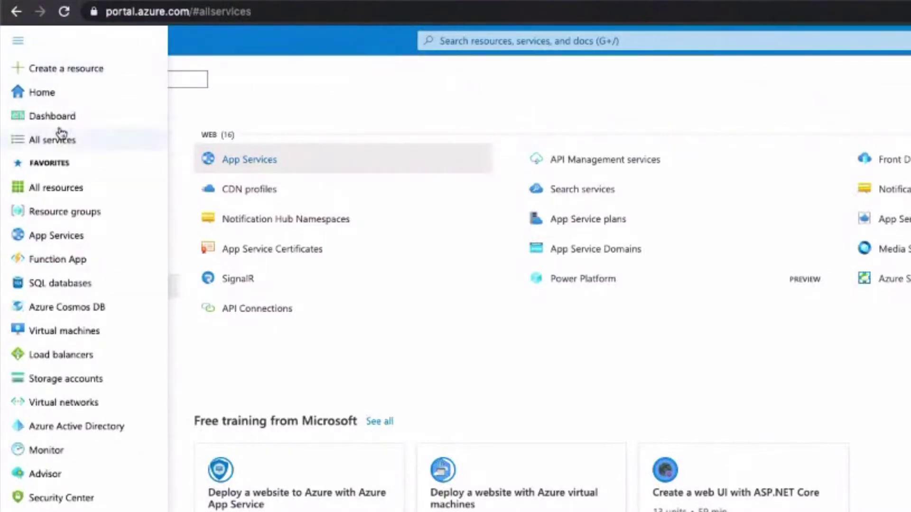
pyautogui.click(411, 378)
pyautogui.click(43, 112)
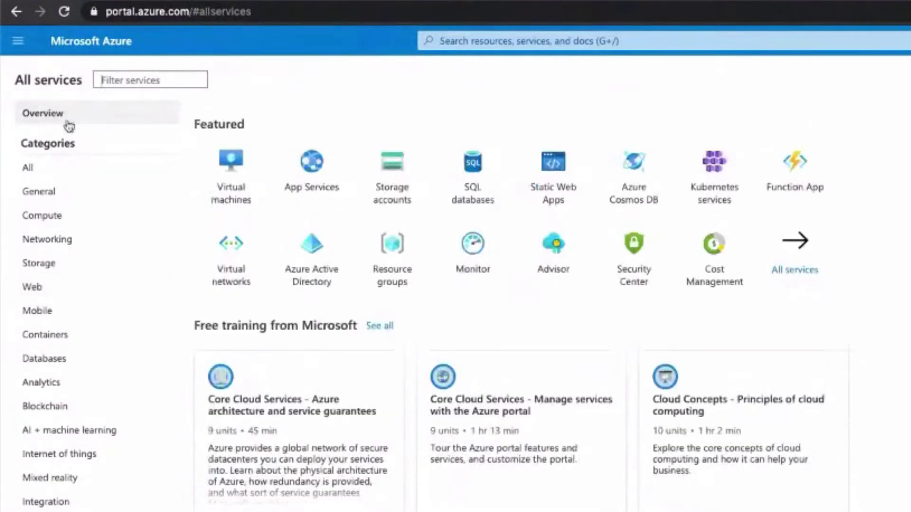
pyautogui.click(566, 41)
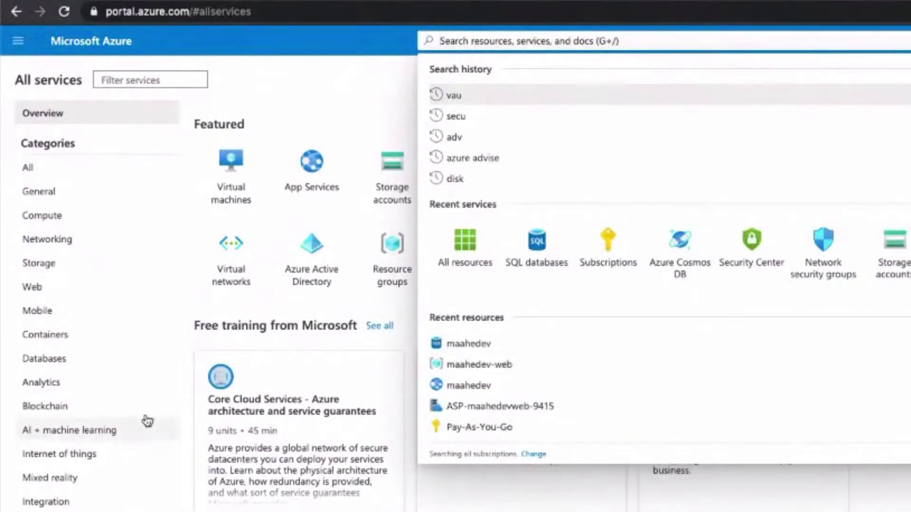
# Open Subscriptions from Recent services to see the Pay-As-You-Go subscription.
pyautogui.click(613, 261)
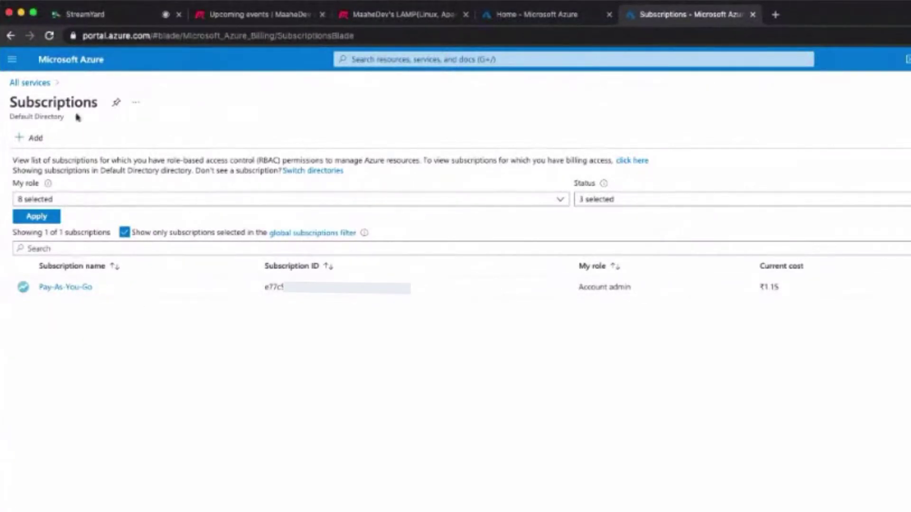
# Go from the portal Home page through the full services list to App Services.
pyautogui.click(15, 60)
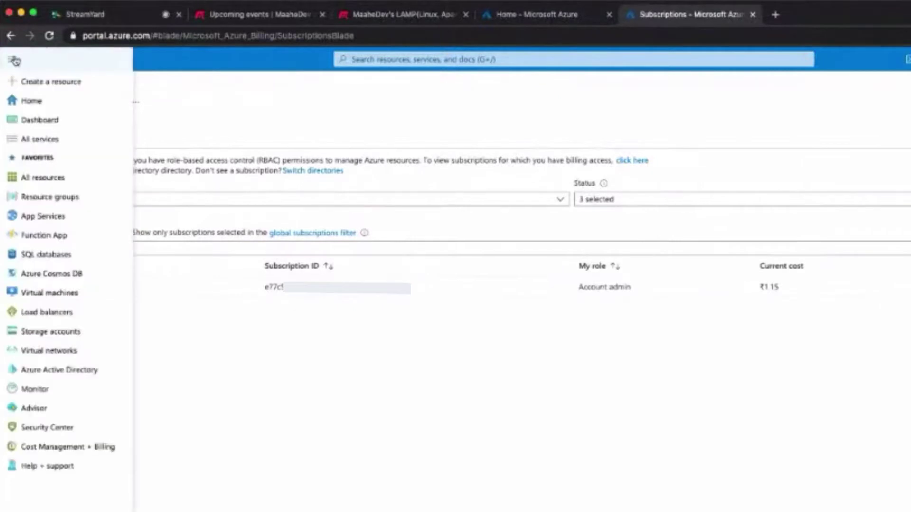
pyautogui.click(72, 98)
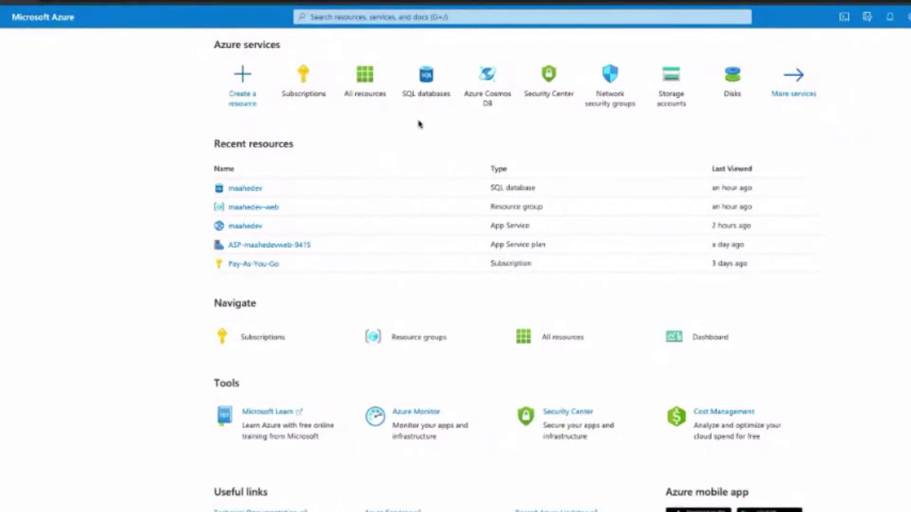
pyautogui.scroll(-1, 419, 124)
pyautogui.scroll(1, 418, 124)
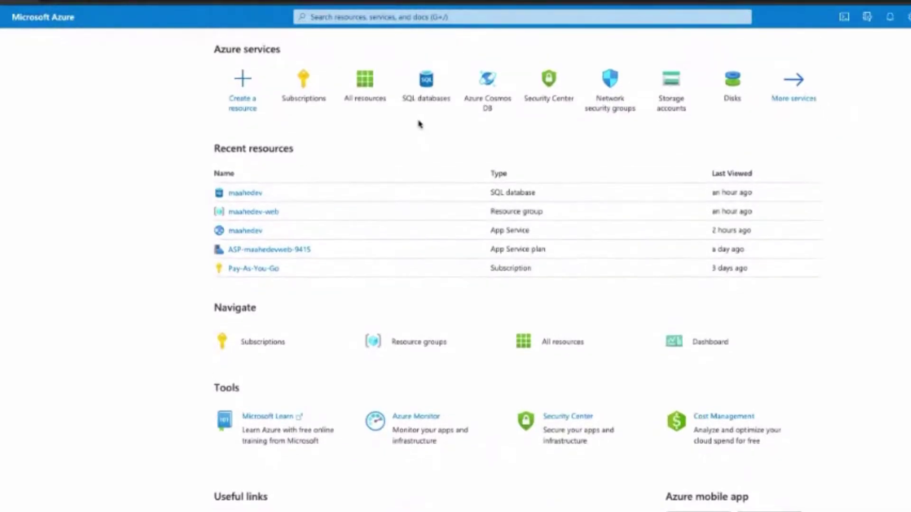
pyautogui.click(787, 95)
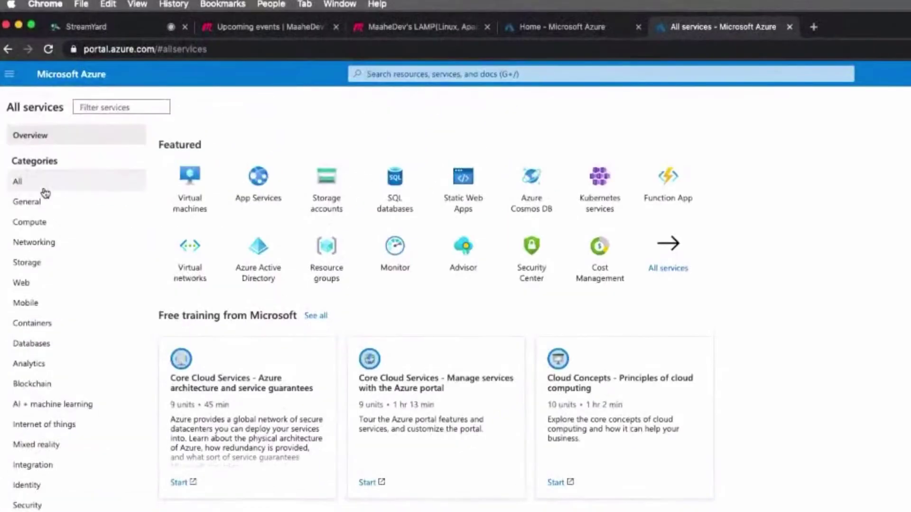
pyautogui.click(247, 190)
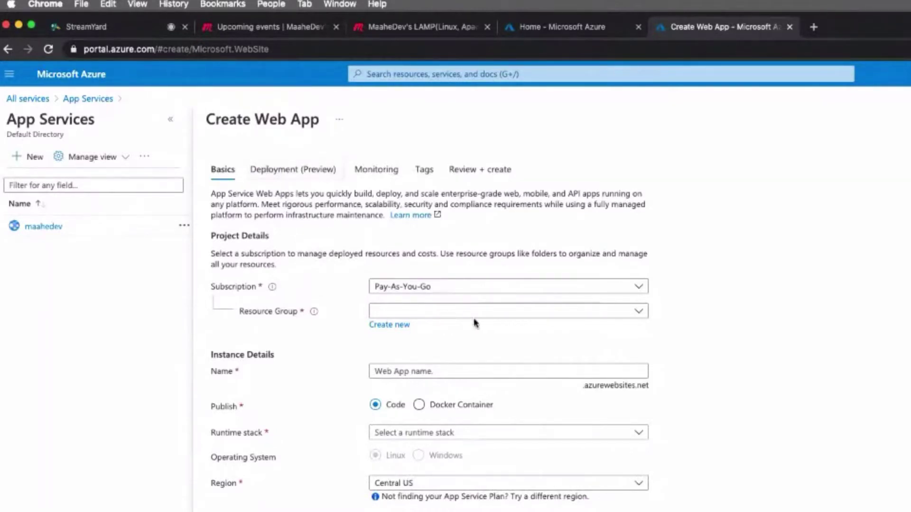
# View the user's GitHub profile in a new tab, then return to the Create Web App tab.
pyautogui.click(813, 27)
pyautogui.write('git')
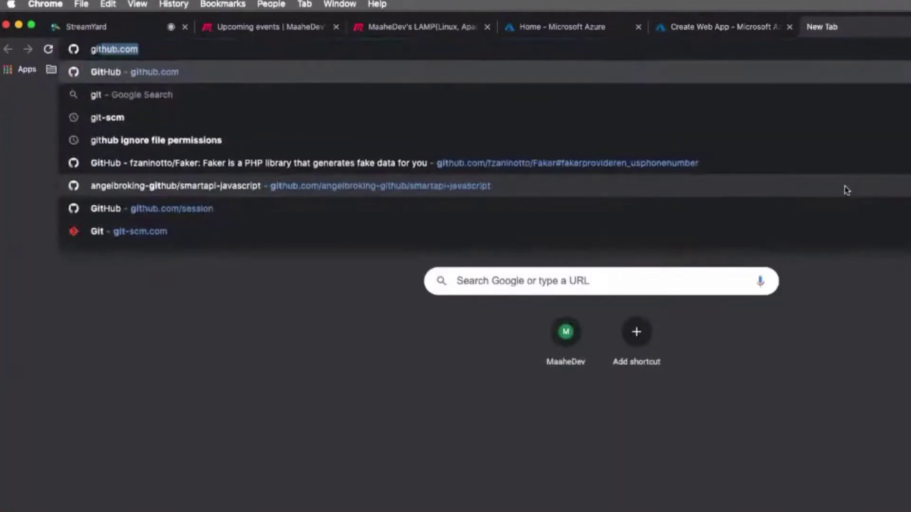
pyautogui.press('Right')
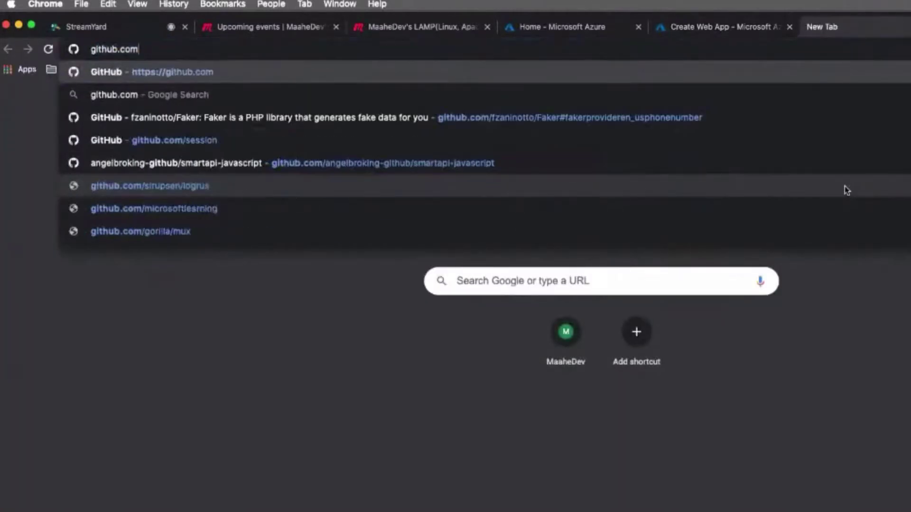
pyautogui.write('/')
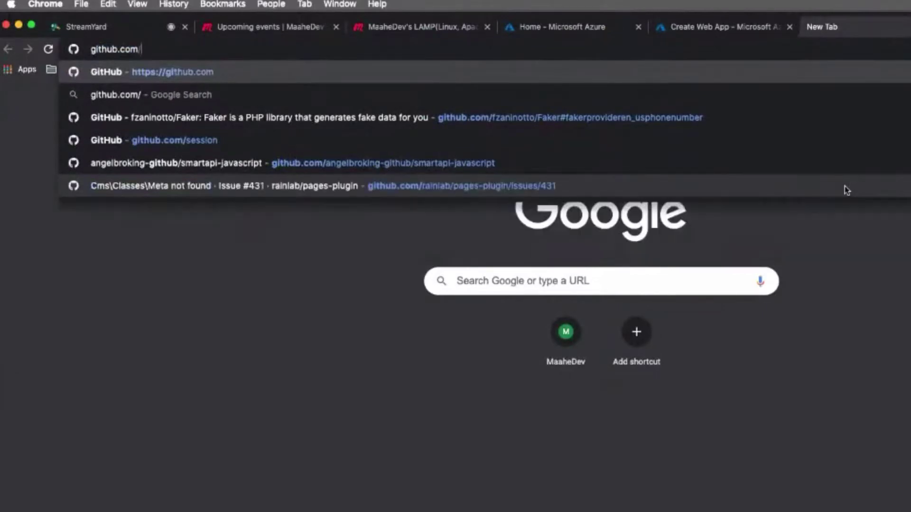
pyautogui.write('maahedev')
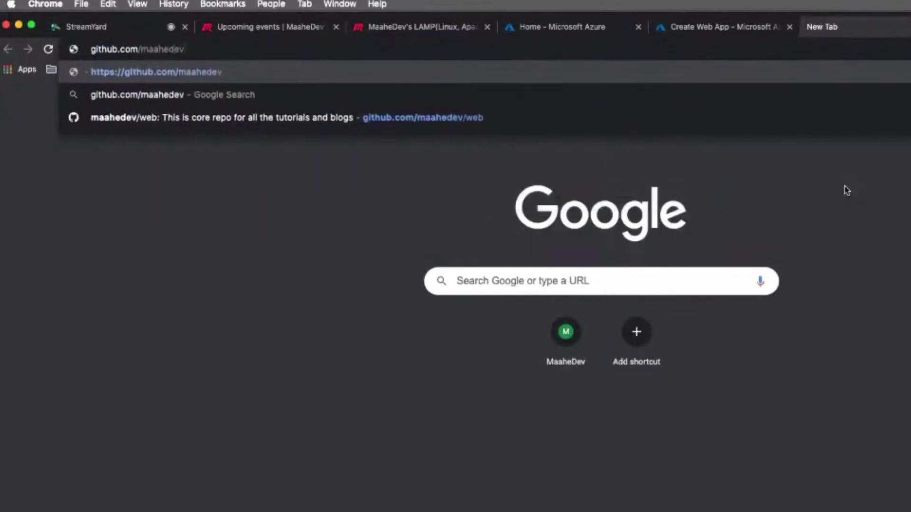
pyautogui.press('Return')
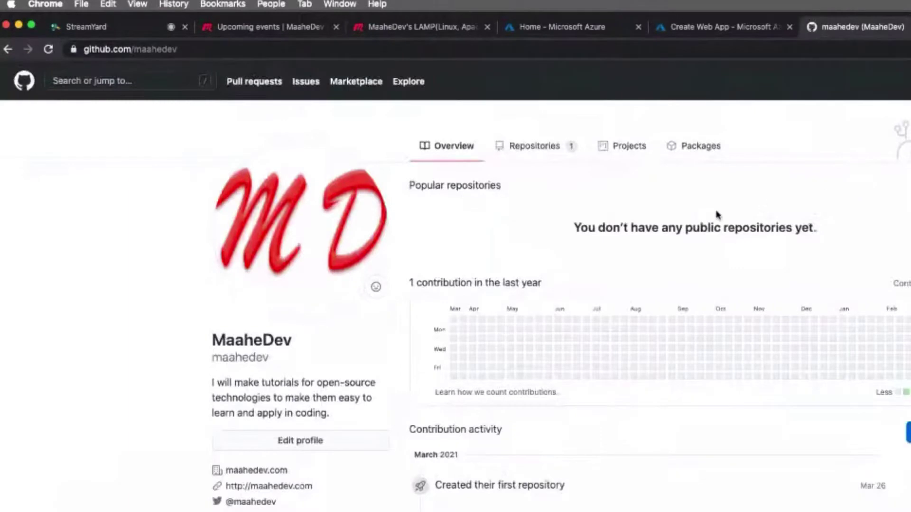
pyautogui.scroll(-5, 427, 334)
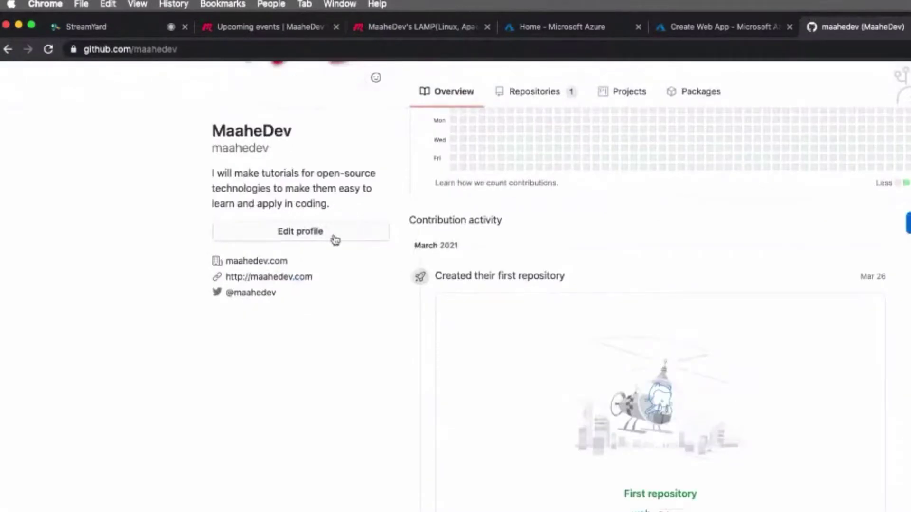
pyautogui.click(702, 29)
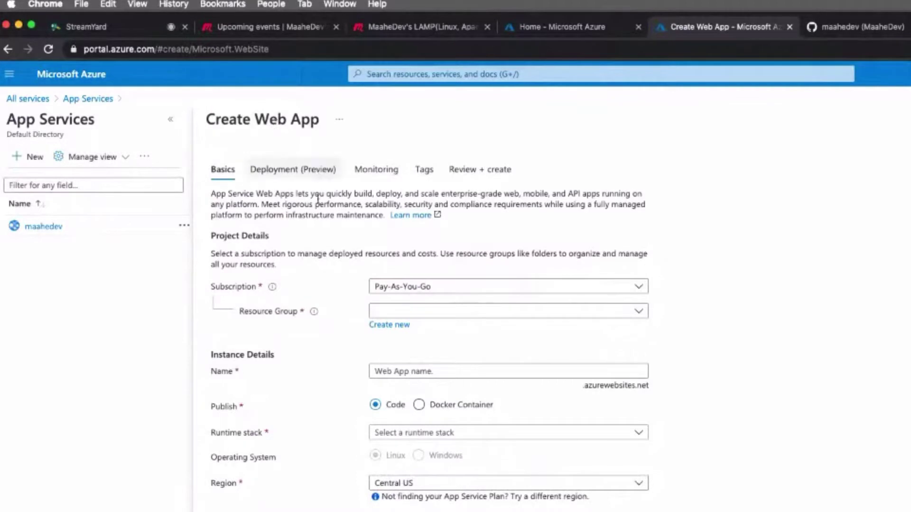
# Check the subscription choices and keep Pay-As-You-Go.
pyautogui.click(450, 287)
pyautogui.click(450, 286)
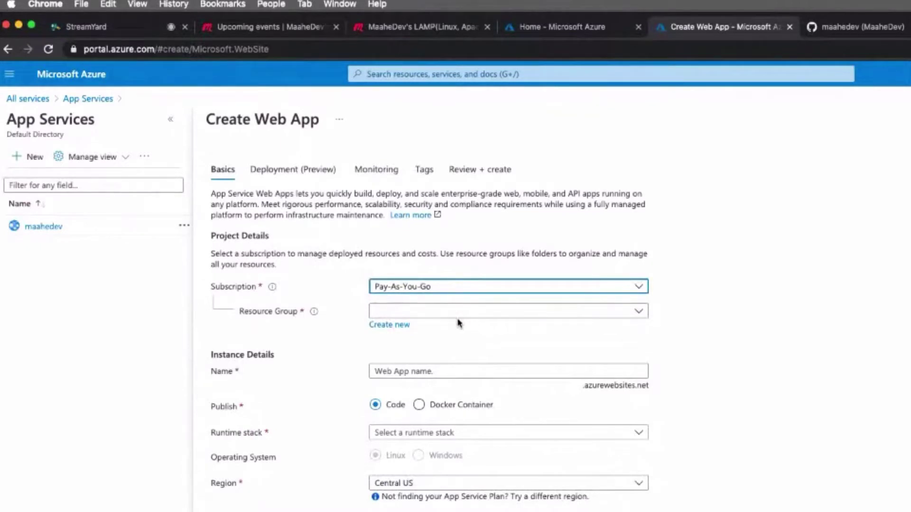
pyautogui.click(451, 286)
pyautogui.click(451, 286)
# Create a new resource group named laravel-group instead of an existing one.
pyautogui.moveTo(315, 314)
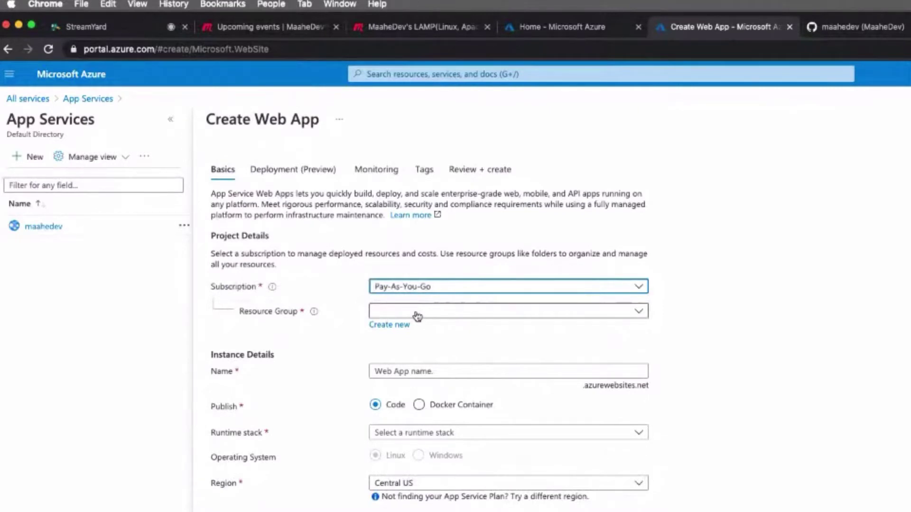
pyautogui.click(440, 314)
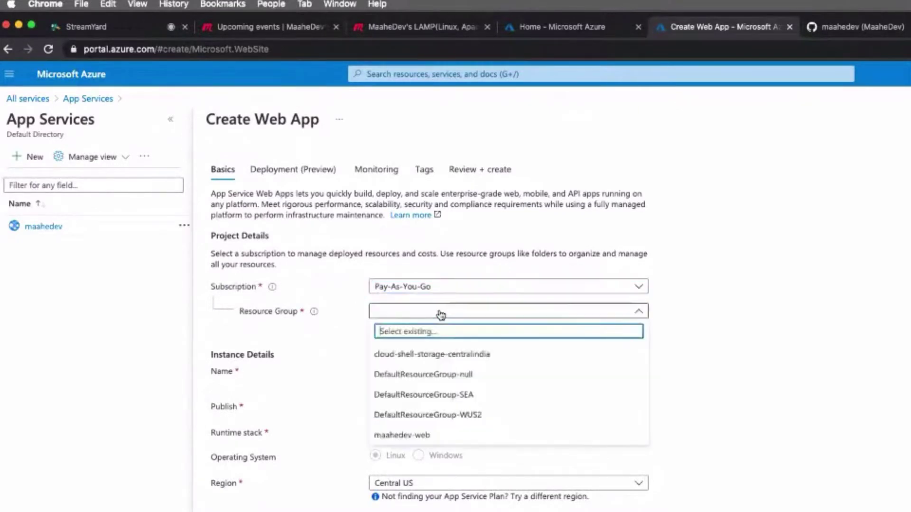
pyautogui.press('Escape')
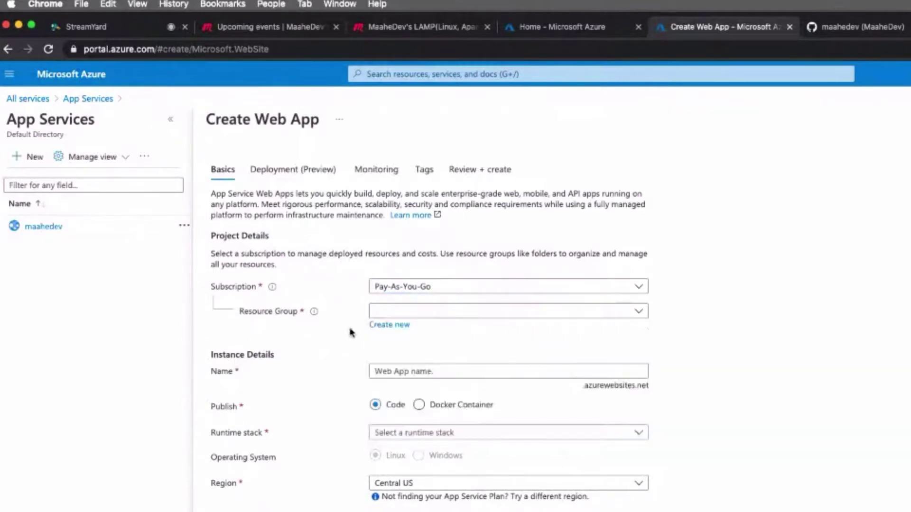
pyautogui.click(401, 311)
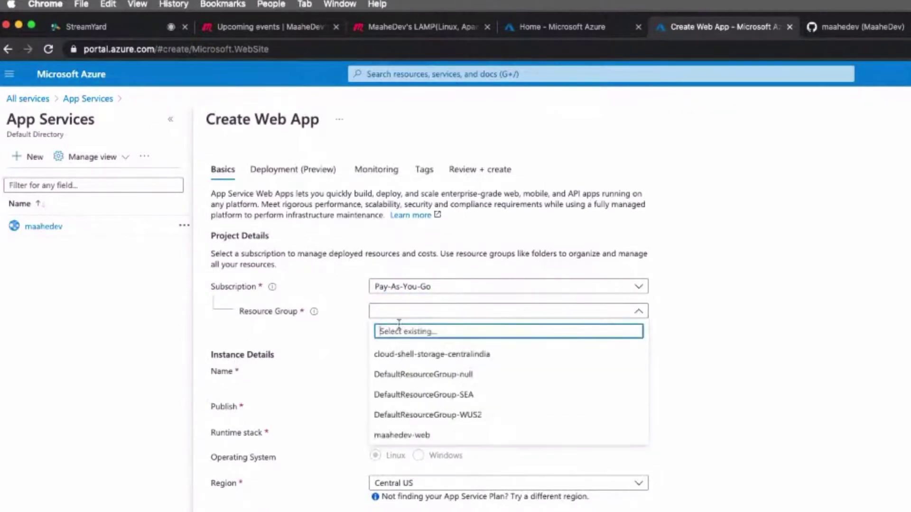
pyautogui.click(349, 330)
pyautogui.click(380, 326)
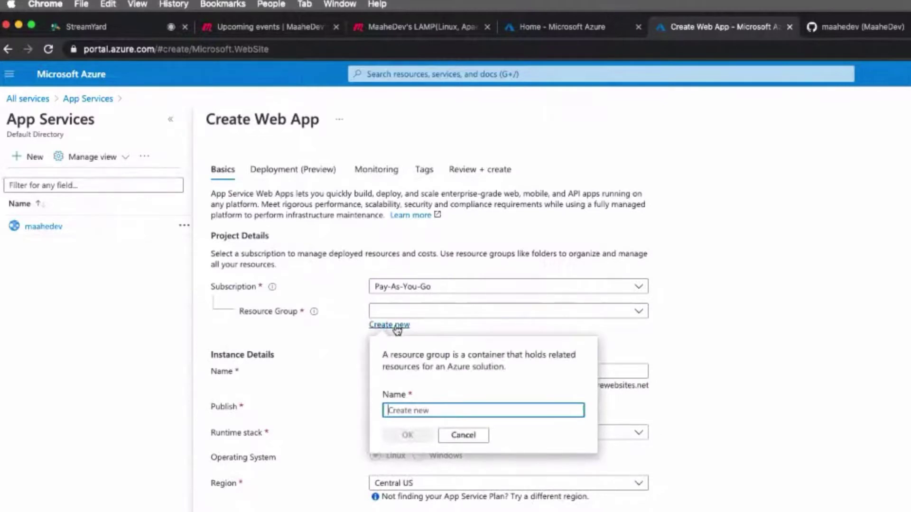
pyautogui.write('larav')
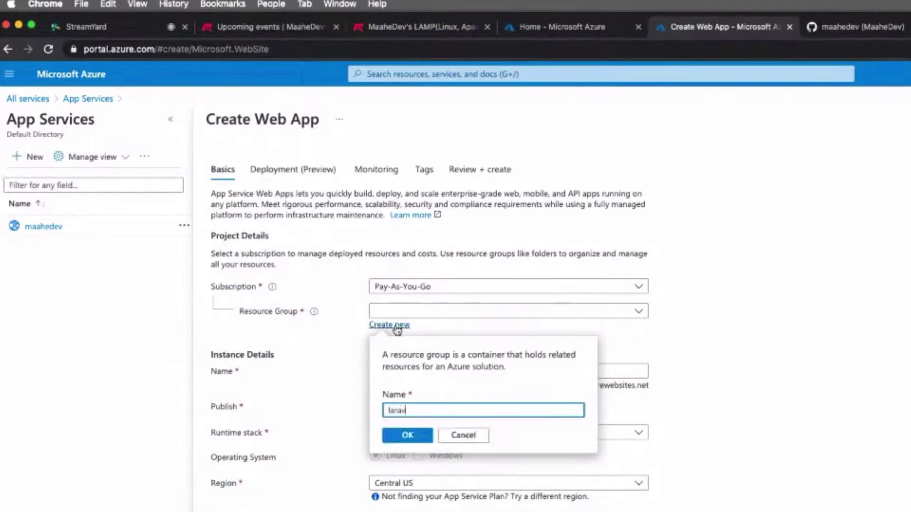
pyautogui.write('el-group')
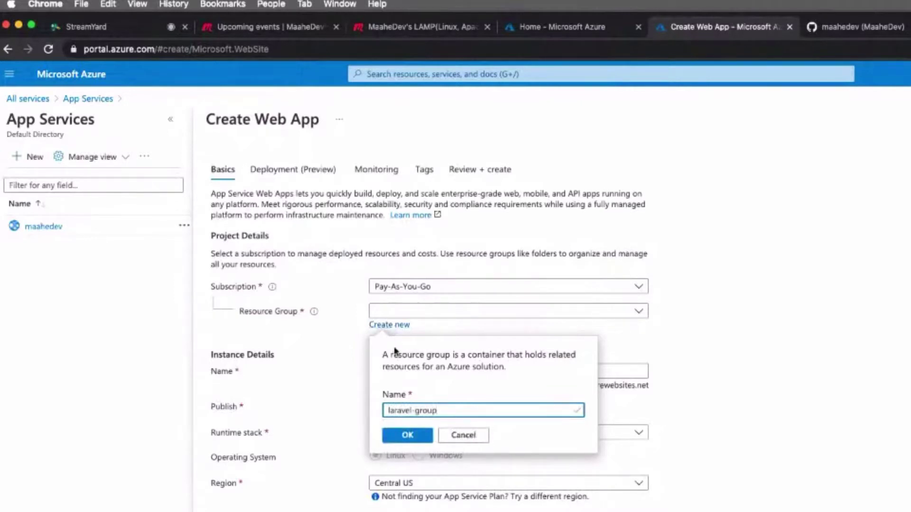
pyautogui.click(409, 436)
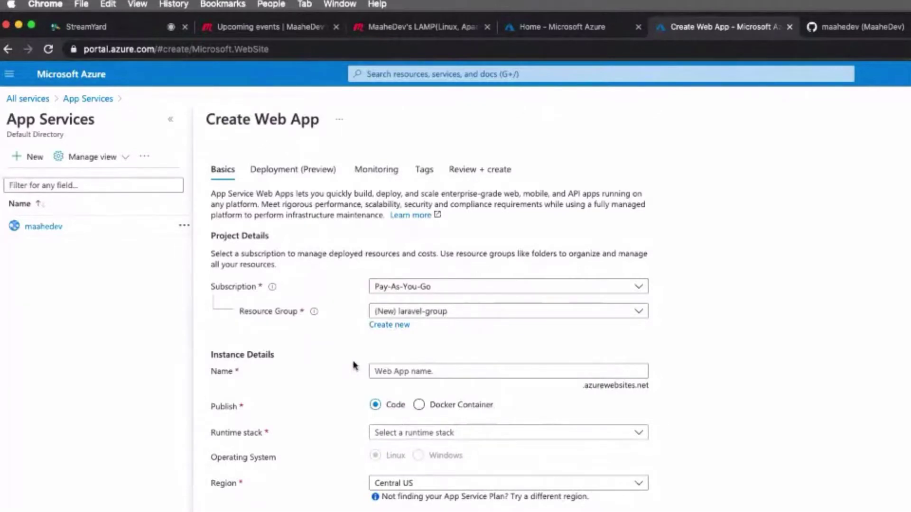
# Enter laravelapps as the web app name under Instance Details.
pyautogui.click(429, 371)
pyautogui.write('laravelapps')
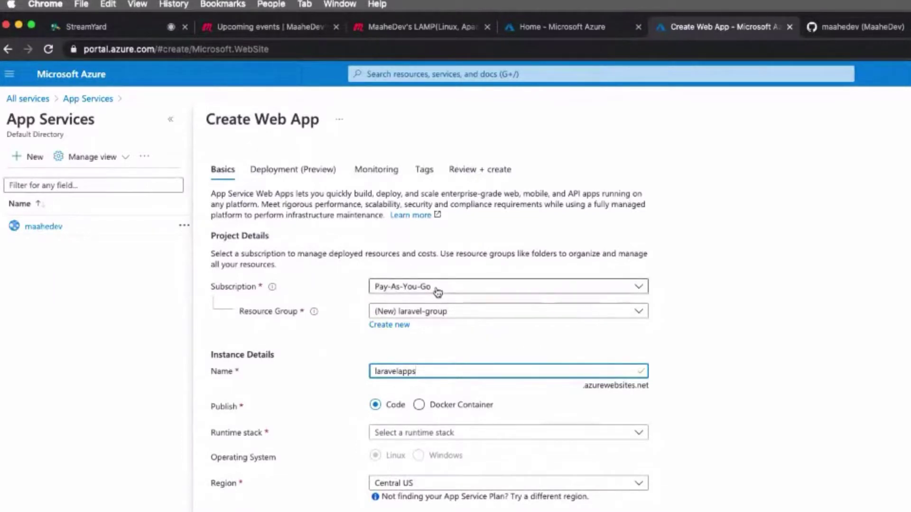
pyautogui.scroll(-1, 450, 356)
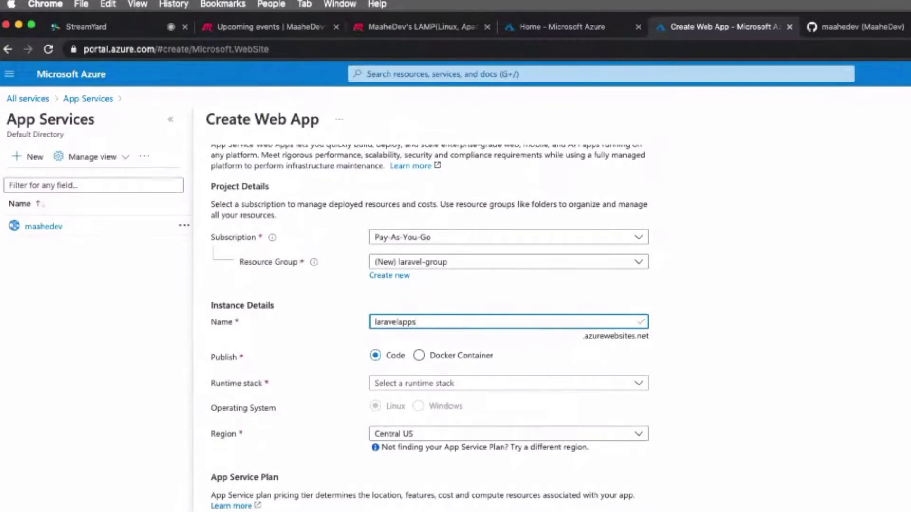
pyautogui.scroll(1, 340, 411)
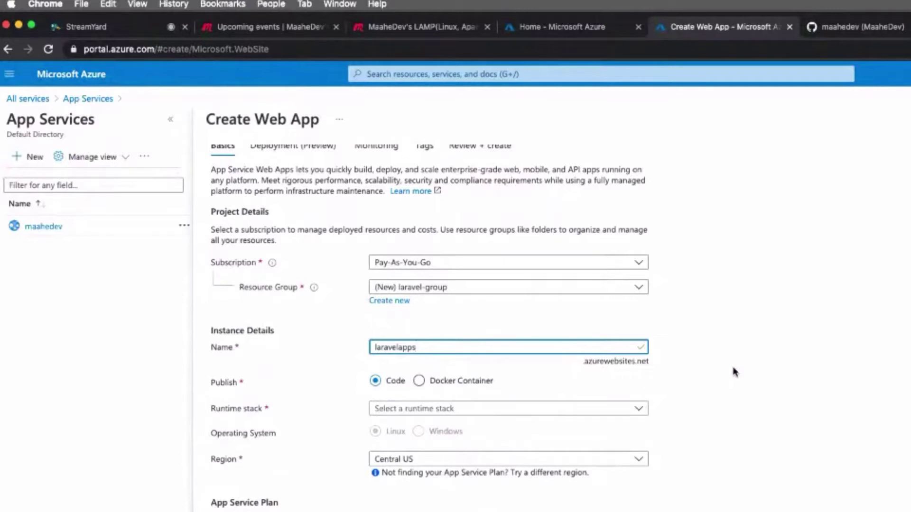
pyautogui.click(749, 370)
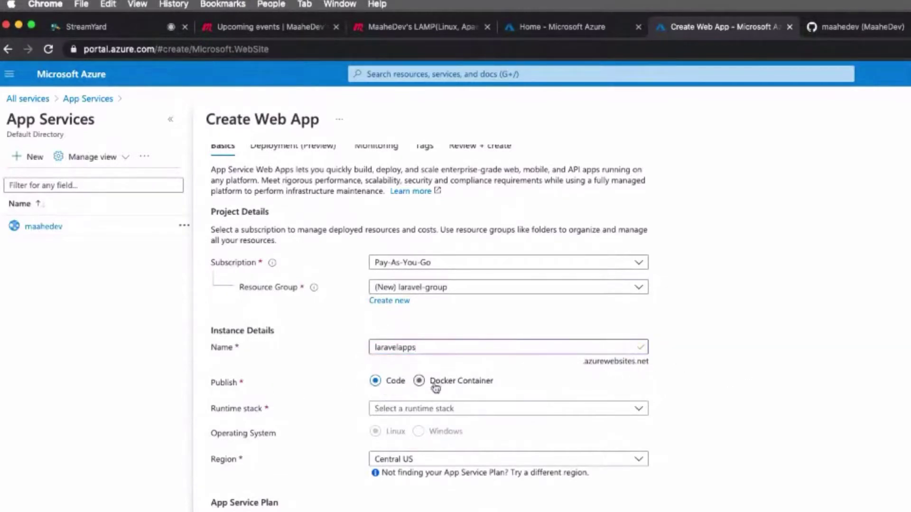
pyautogui.scroll(-2, 436, 388)
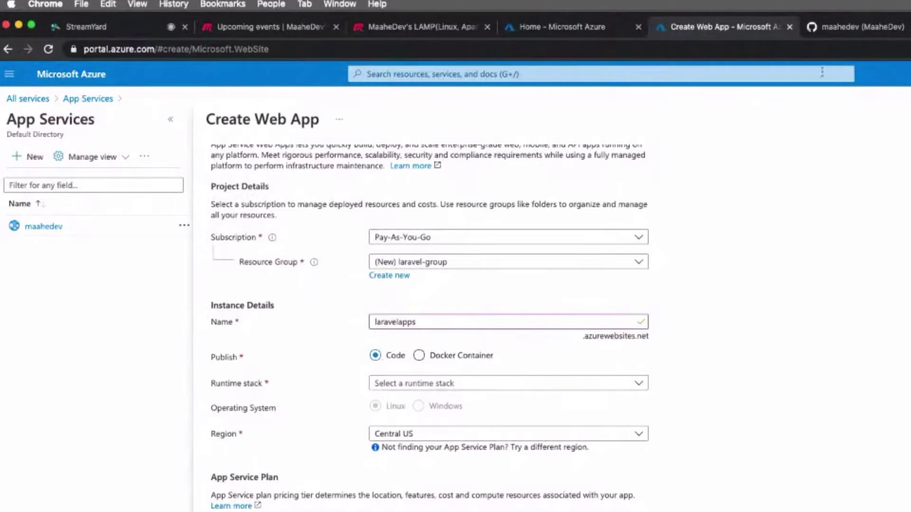
# Choose PHP 7.4 from the runtime stack list, making Linux the operating system.
pyautogui.click(455, 383)
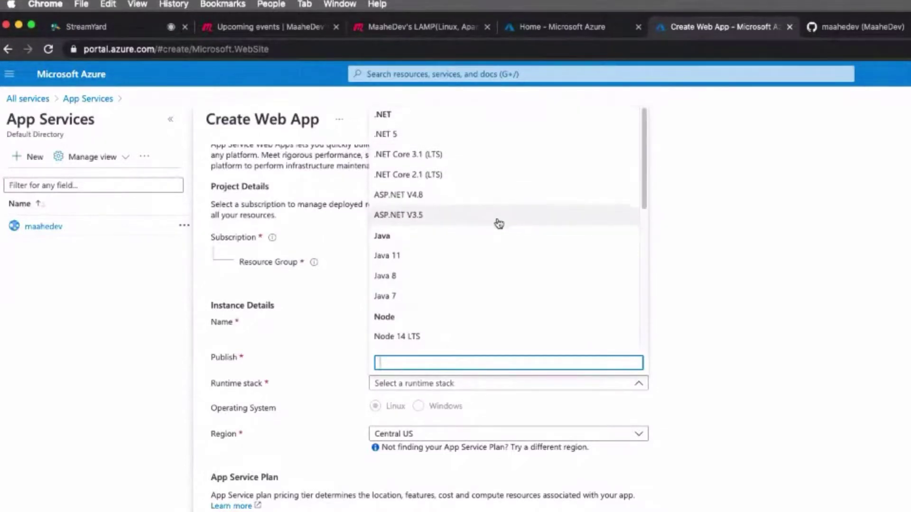
pyautogui.scroll(-1, 493, 214)
pyautogui.scroll(-5, 479, 219)
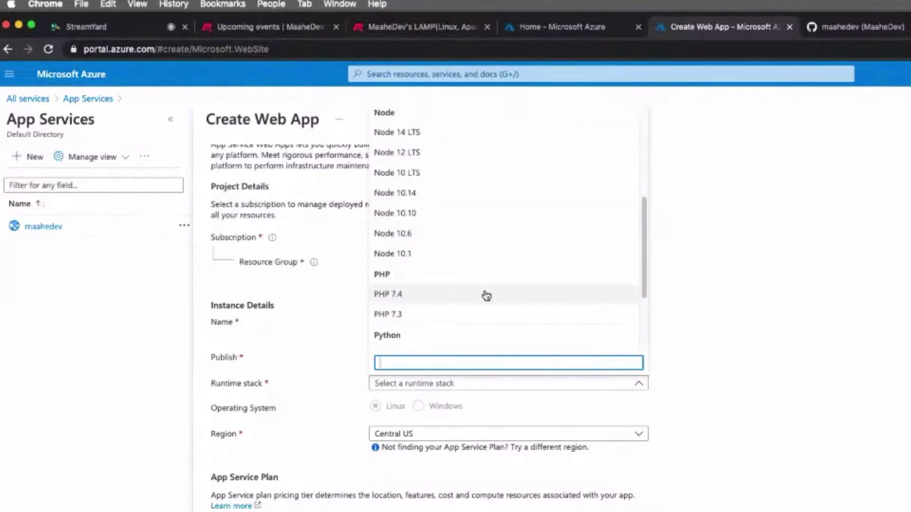
pyautogui.scroll(-3, 487, 295)
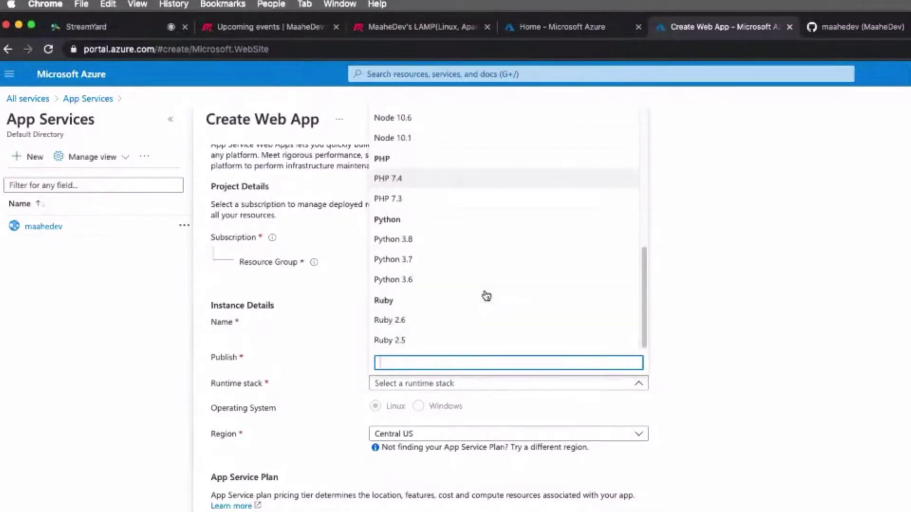
pyautogui.scroll(2, 487, 295)
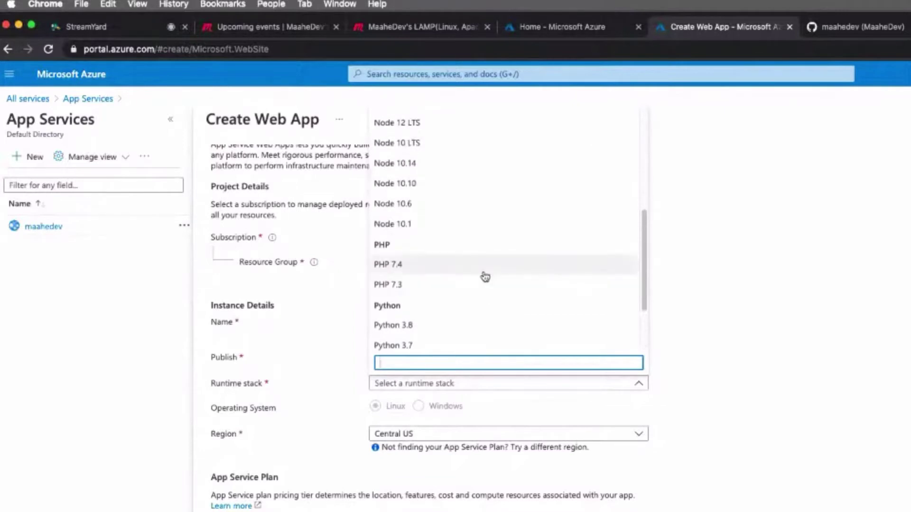
pyautogui.click(484, 273)
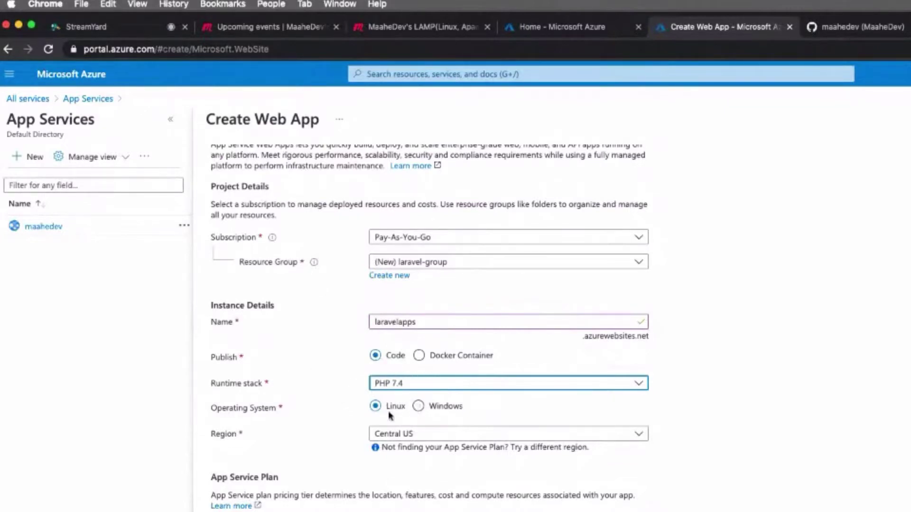
# Set the region to Southeast Asia by searching for 'asia'.
pyautogui.click(427, 434)
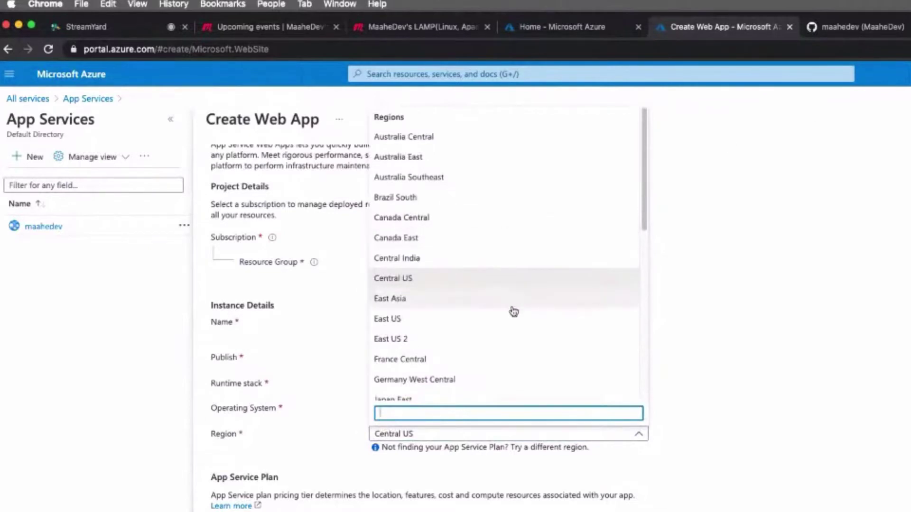
pyautogui.write('asi')
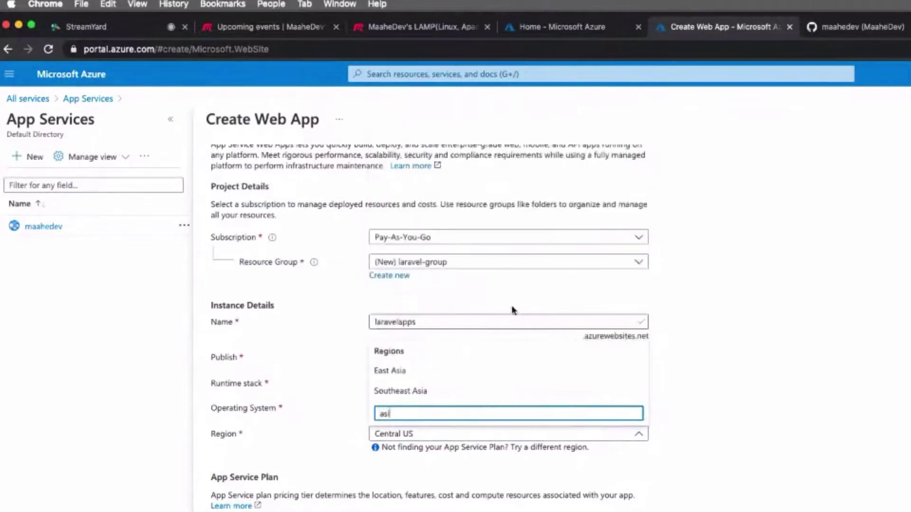
pyautogui.write('a')
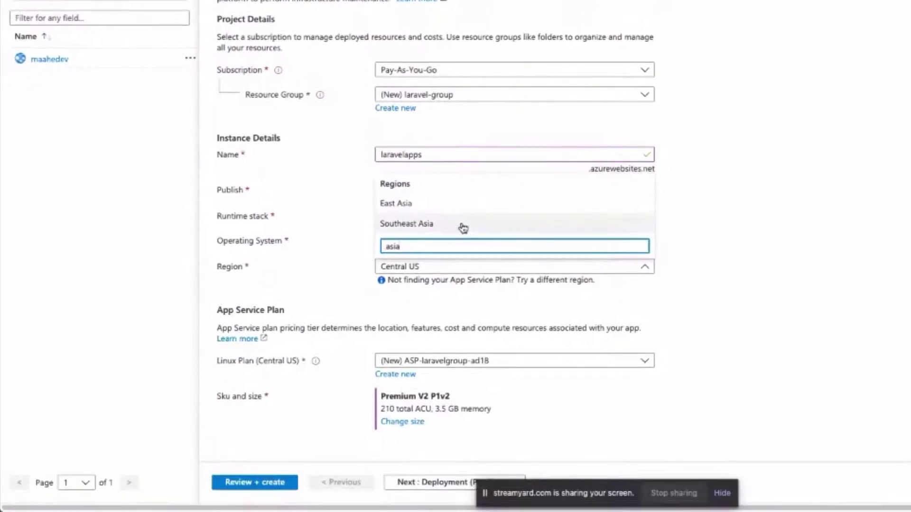
pyautogui.click(463, 228)
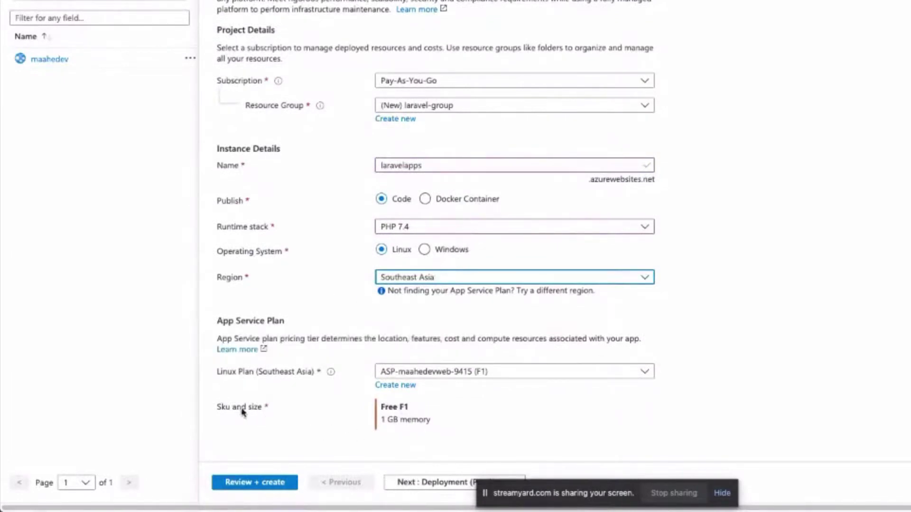
# Keep the existing Free F1 App Service plan and continue to the Deployment step.
pyautogui.moveTo(389, 407); pyautogui.dragTo(416, 407)
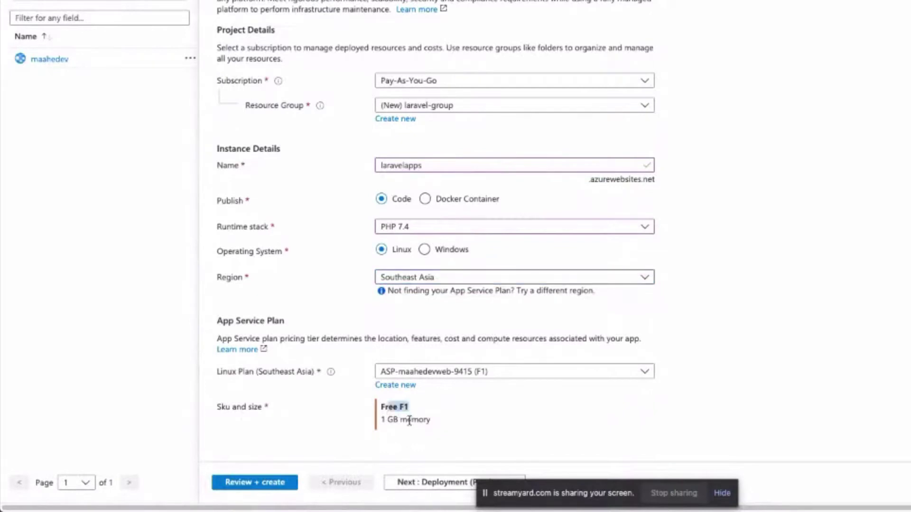
pyautogui.click(414, 412)
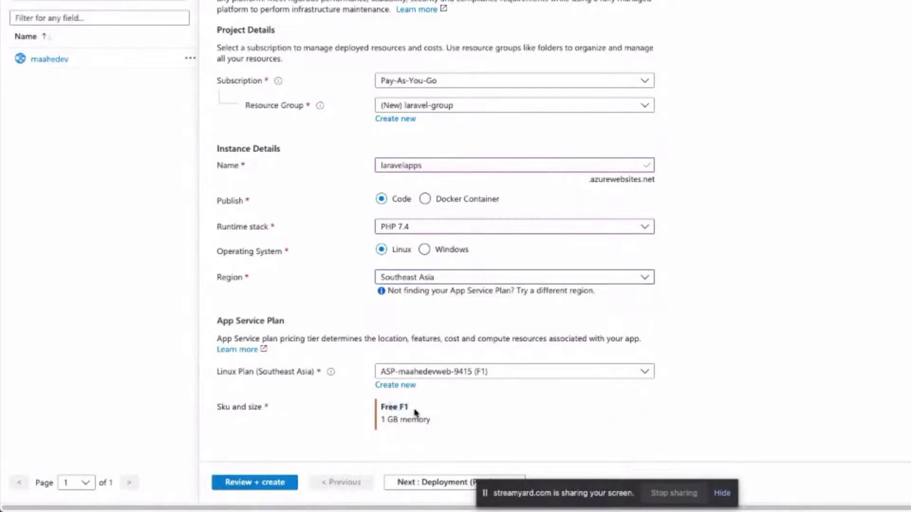
pyautogui.click(432, 374)
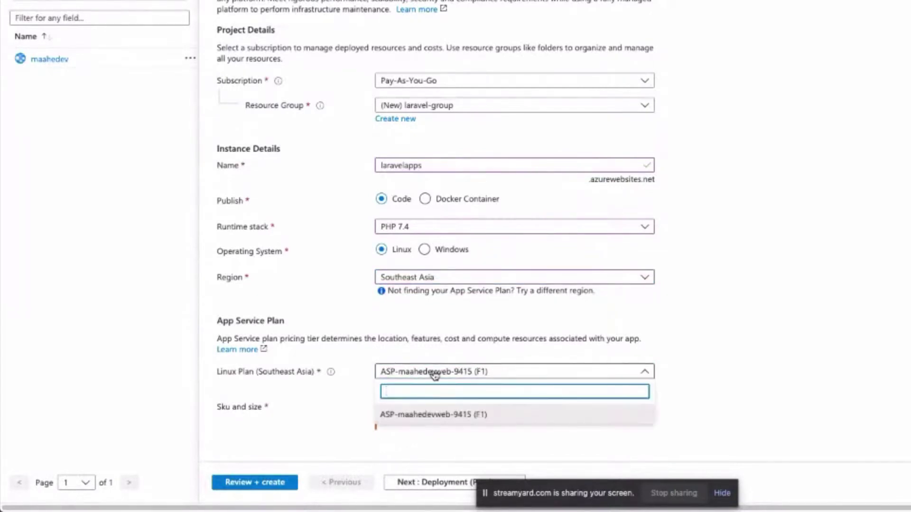
pyautogui.click(334, 389)
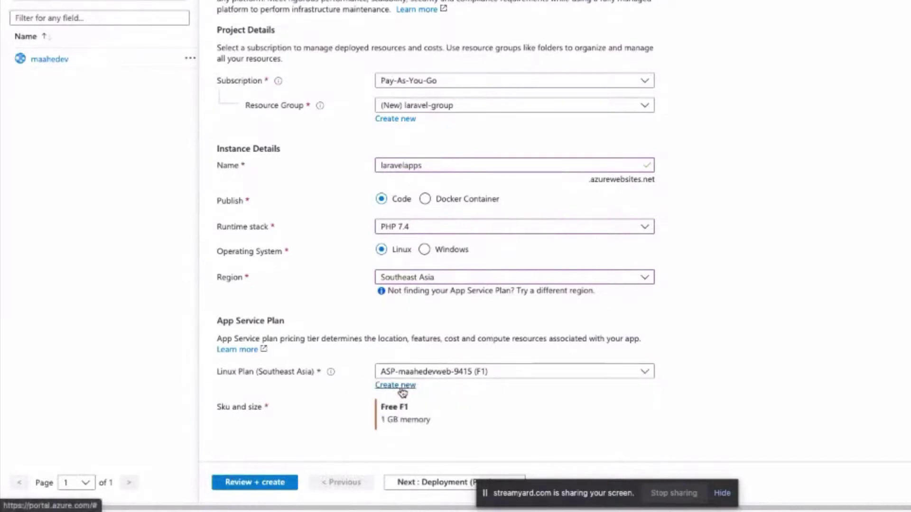
pyautogui.click(400, 386)
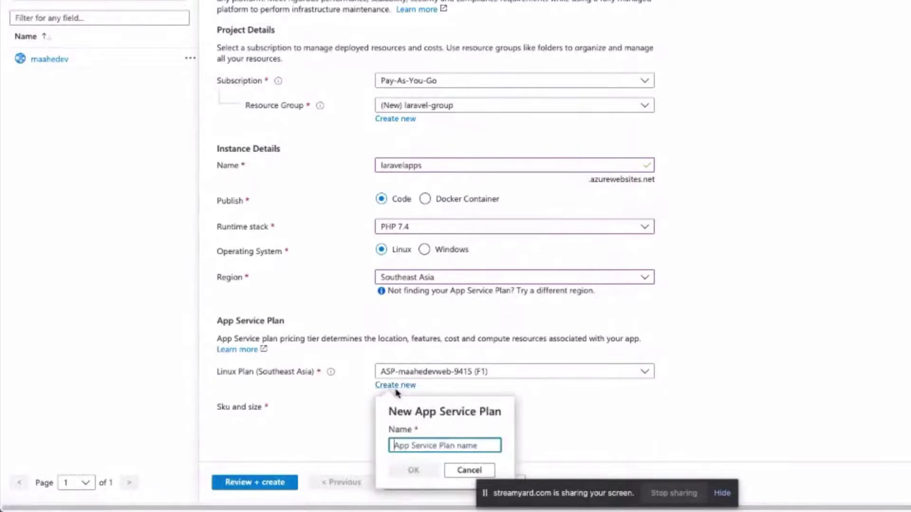
pyautogui.click(470, 472)
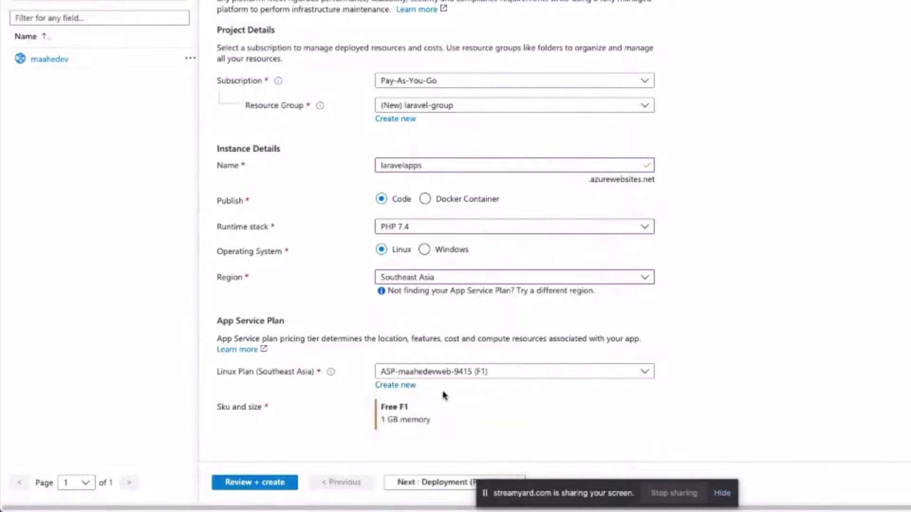
pyautogui.tripleClick(238, 409)
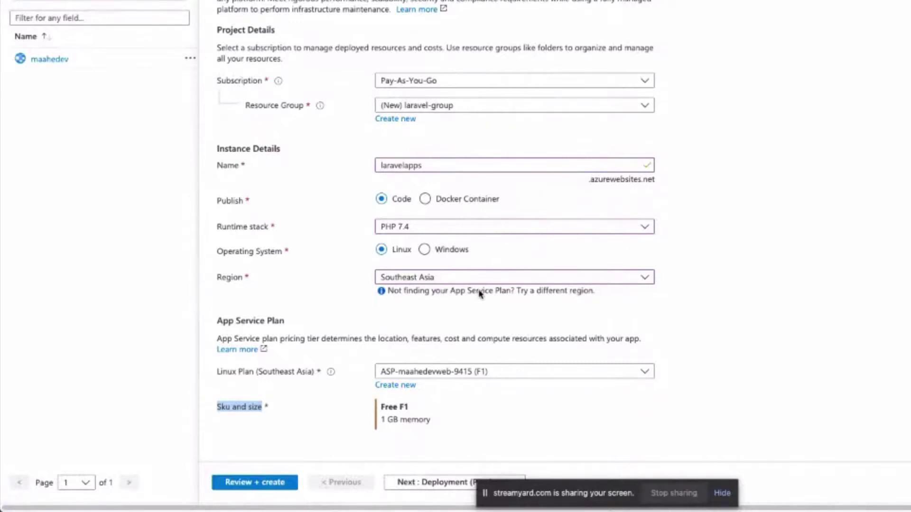
pyautogui.click(426, 483)
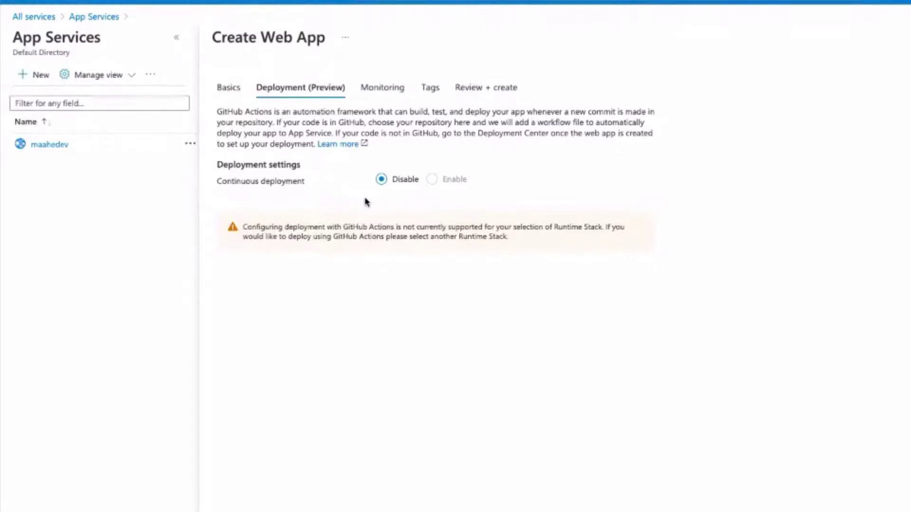
# Pass the Deployment and Monitoring defaults and add the tag app-name with value laravel.
pyautogui.click(429, 510)
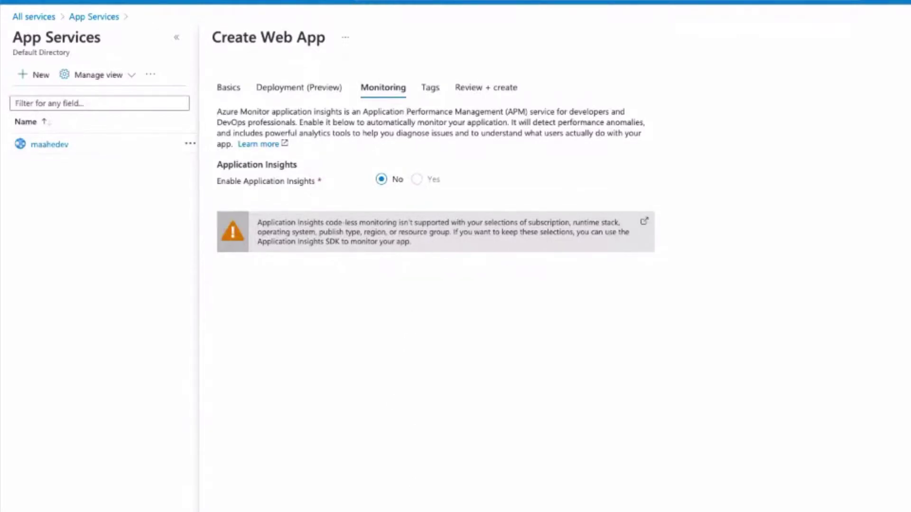
pyautogui.click(431, 87)
pyautogui.click(288, 183)
pyautogui.write('ta')
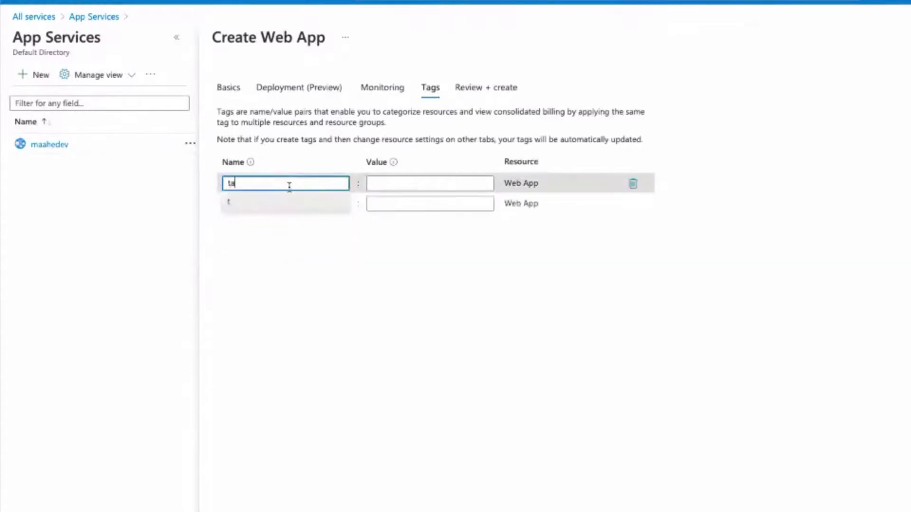
pyautogui.write('g')
pyautogui.press('BackSpace')
pyautogui.press('BackSpace')
pyautogui.press('BackSpace')
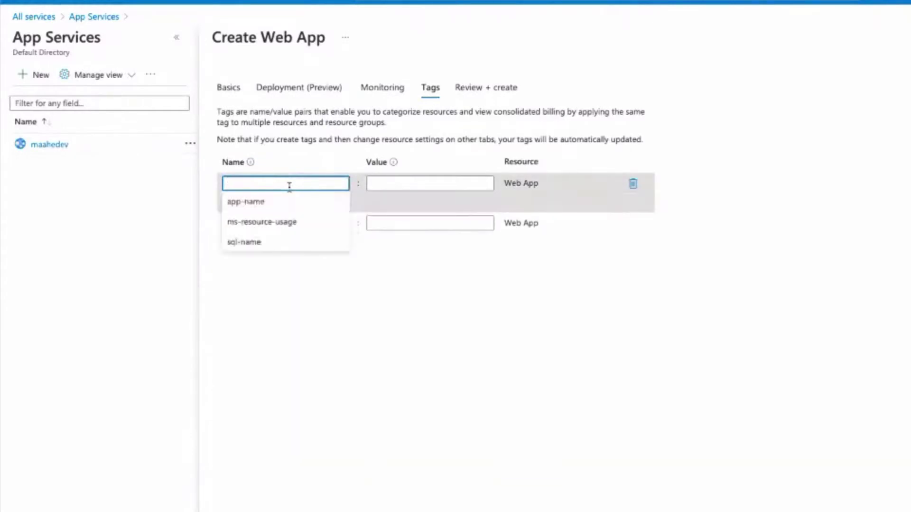
pyautogui.write('app-name')
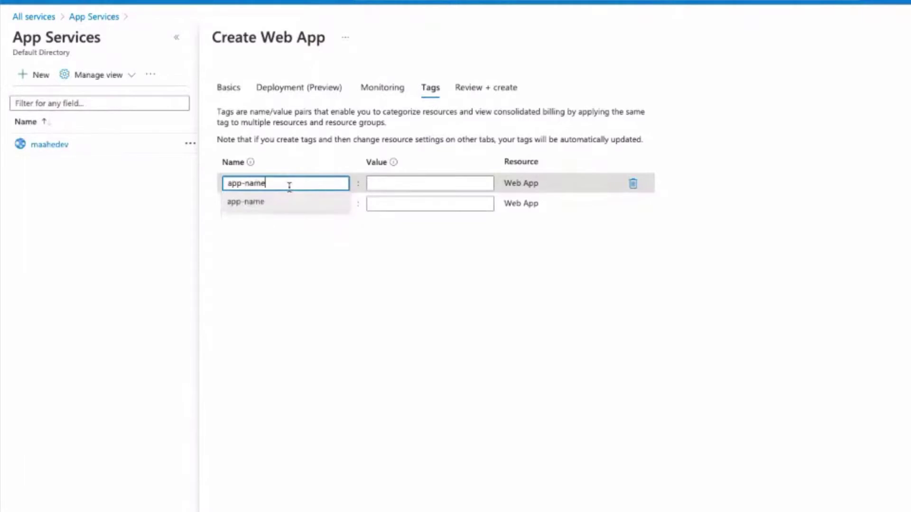
pyautogui.press('Tab')
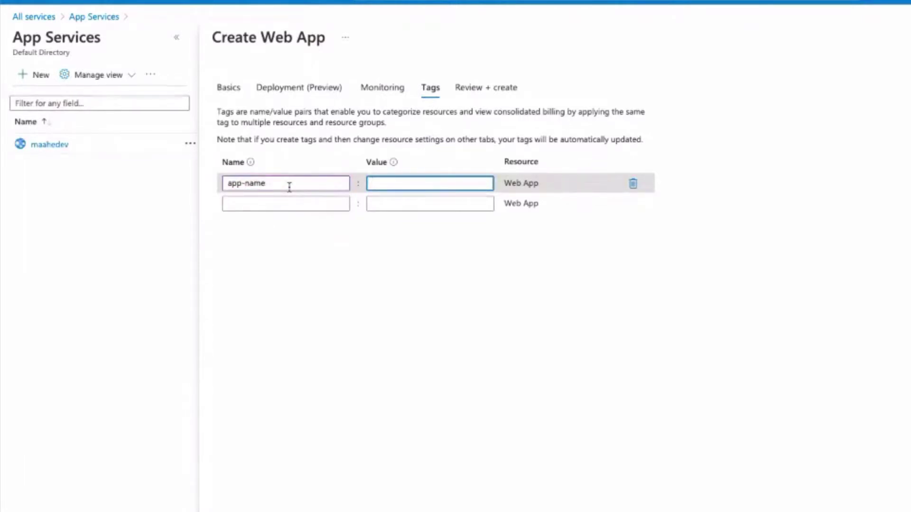
pyautogui.write('laravel')
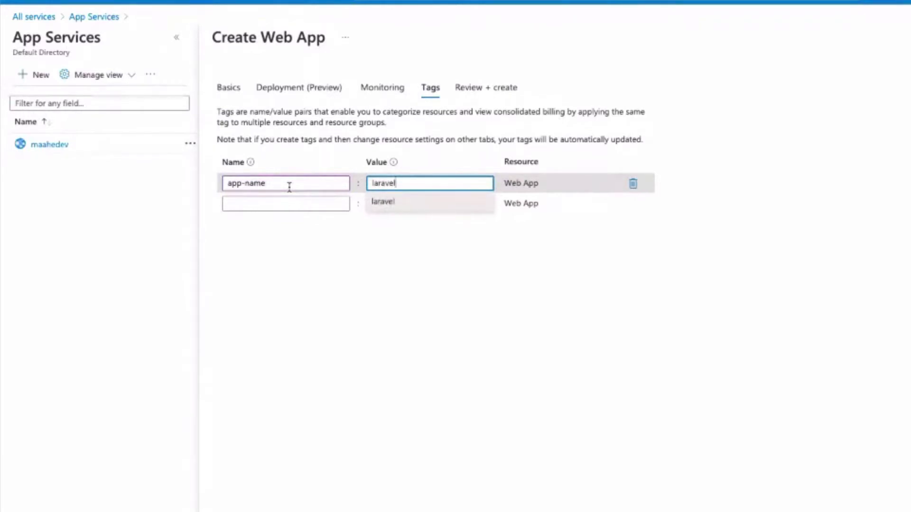
pyautogui.click(312, 315)
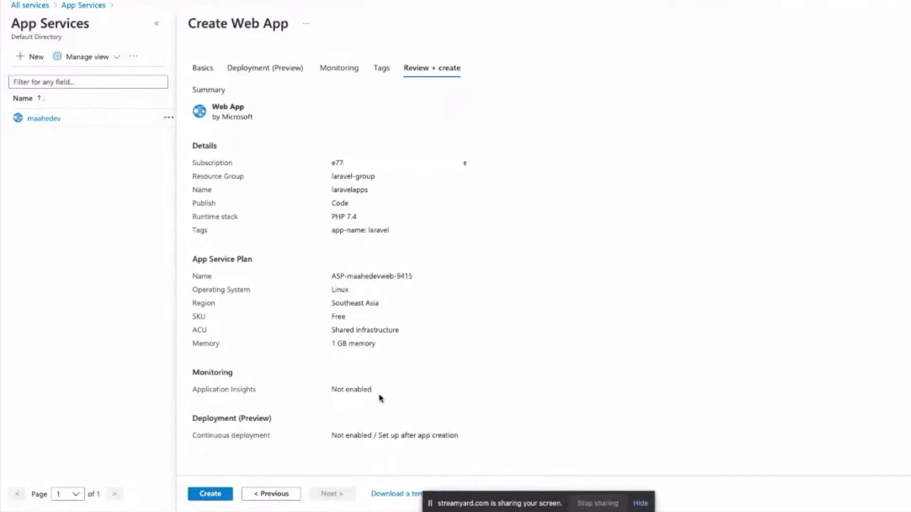
# Review the laravelapps summary (PHP 7.4, Linux, Southeast Asia, Free SKU) and create the web app.
pyautogui.doubleClick(334, 315)
pyautogui.moveTo(193, 163); pyautogui.dragTo(268, 172)
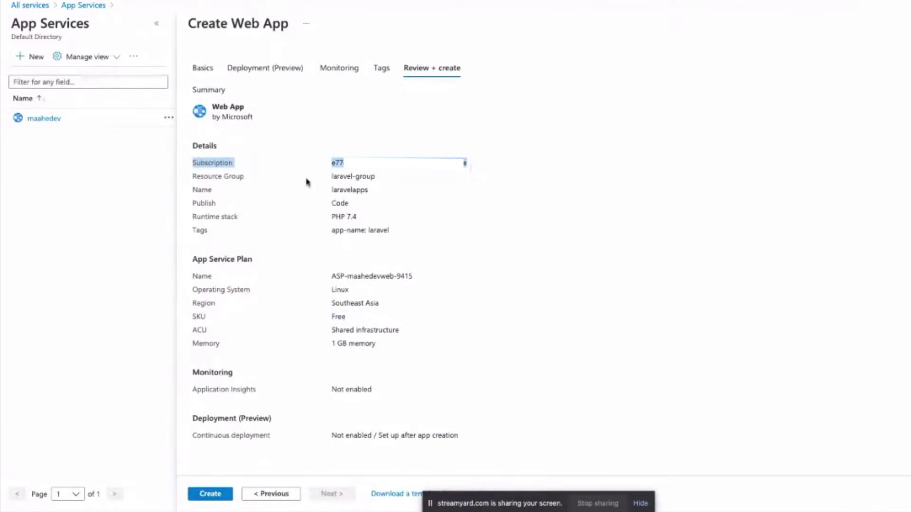
pyautogui.moveTo(332, 190); pyautogui.dragTo(387, 226)
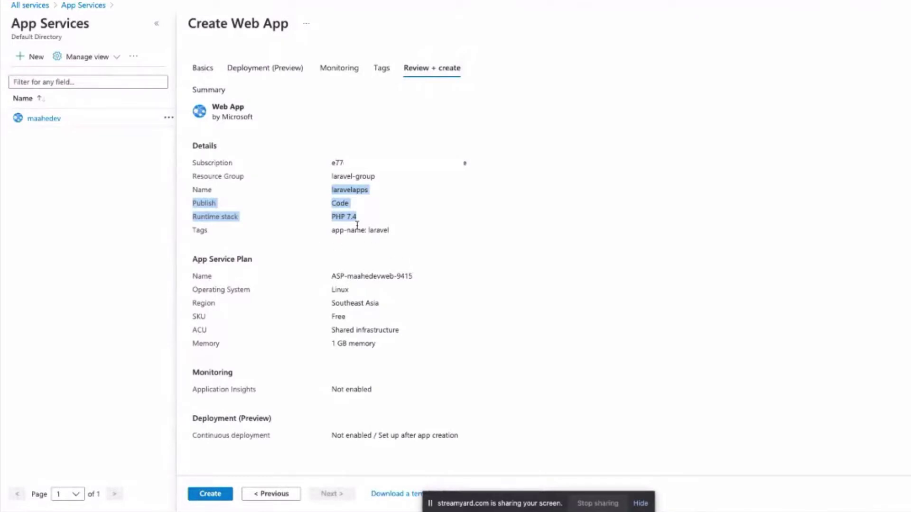
pyautogui.click(316, 231)
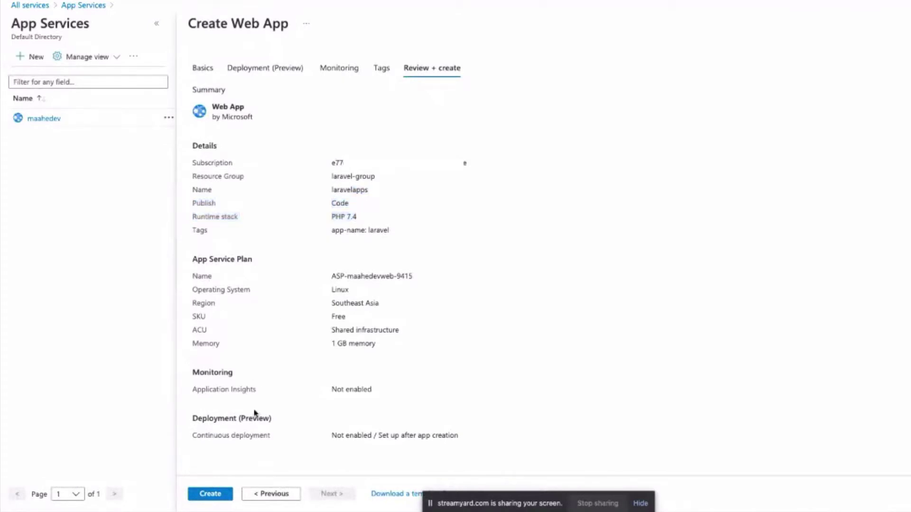
pyautogui.click(212, 494)
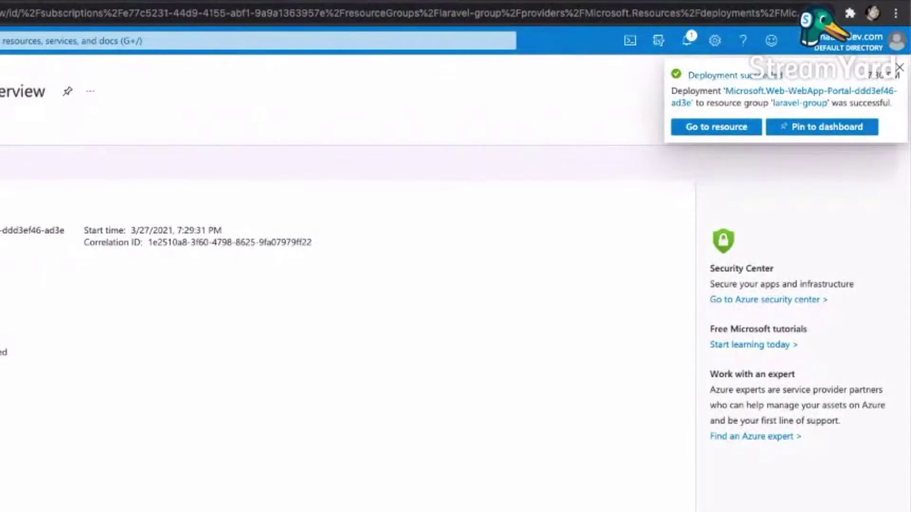
# Open the laravelapps resource and load its URL in a new tab showing the default page.
pyautogui.click(712, 127)
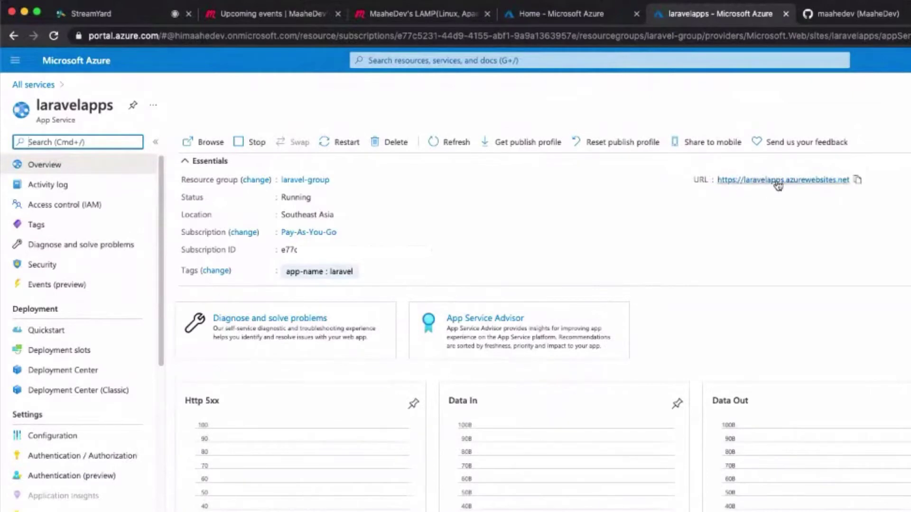
pyautogui.click(778, 184)
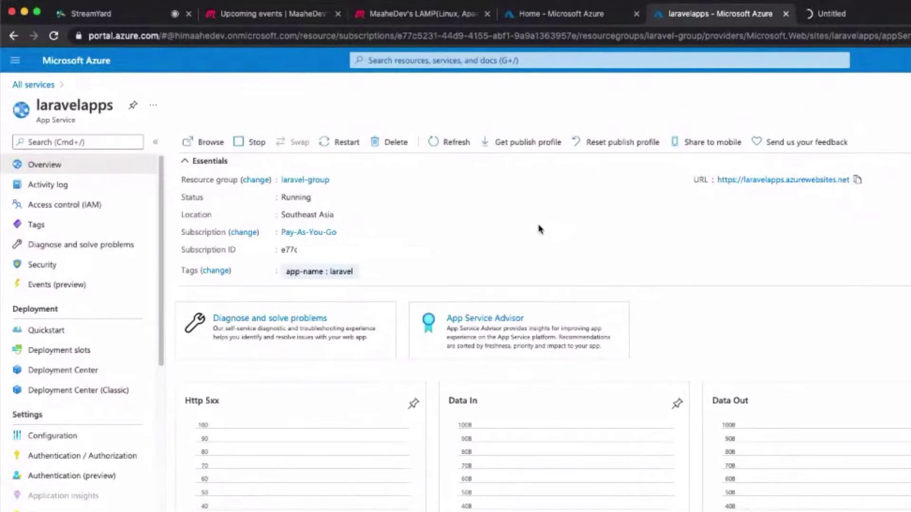
pyautogui.scroll(-5, 539, 230)
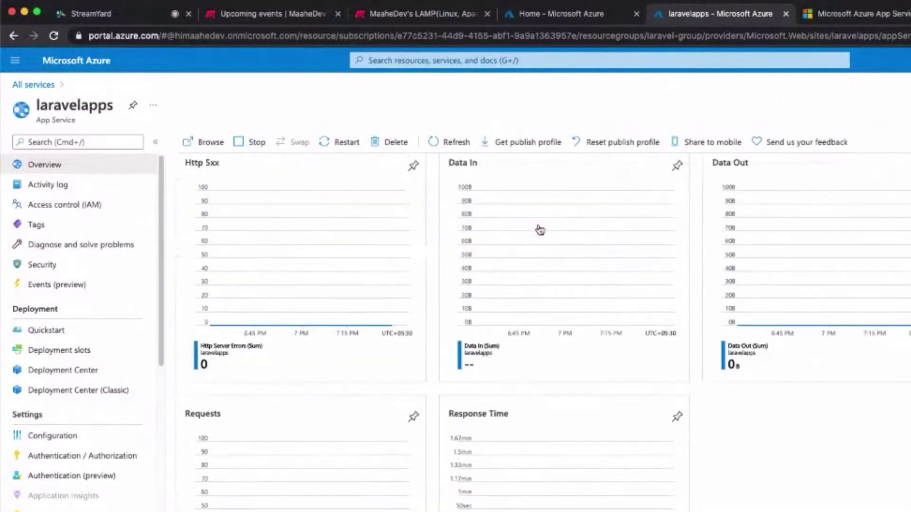
pyautogui.scroll(5, 539, 229)
pyautogui.click(849, 16)
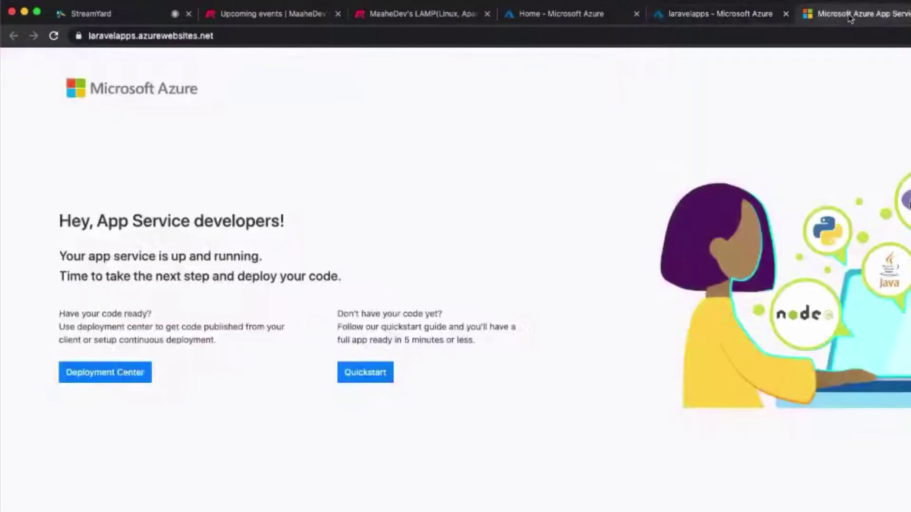
pyautogui.click(93, 37)
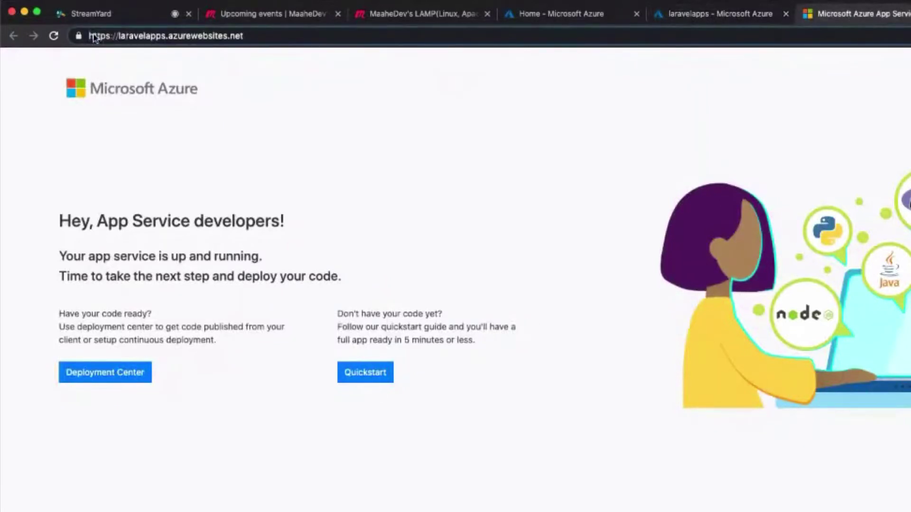
pyautogui.moveTo(119, 37); pyautogui.dragTo(166, 39)
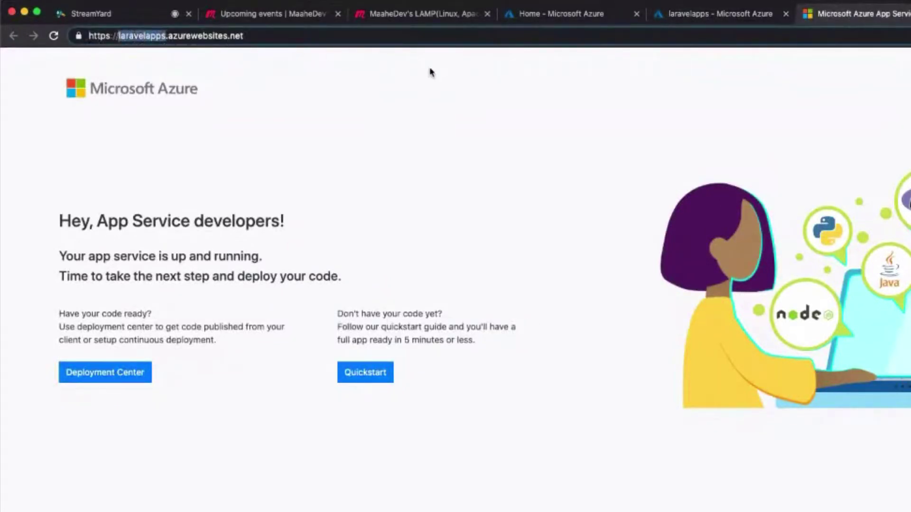
# Review the Overview metrics charts, recheck the site tab, and return to the portal.
pyautogui.click(721, 14)
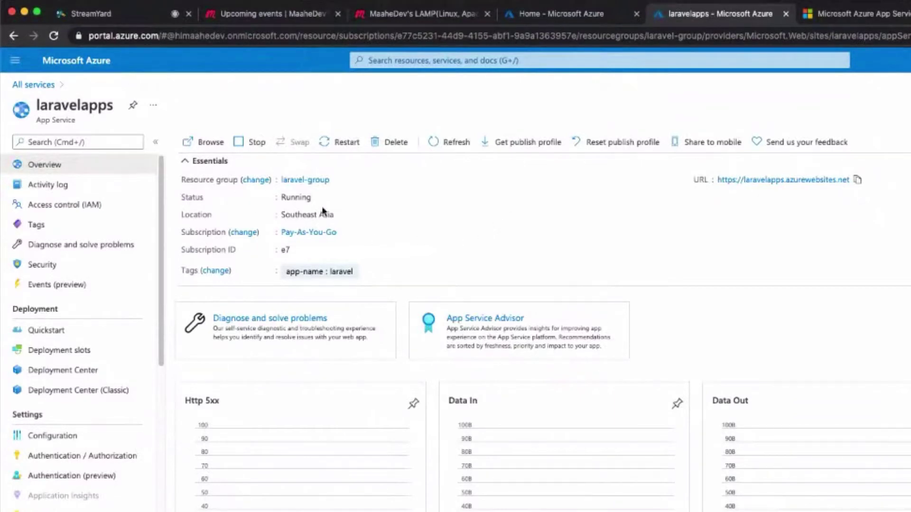
pyautogui.scroll(-5, 330, 351)
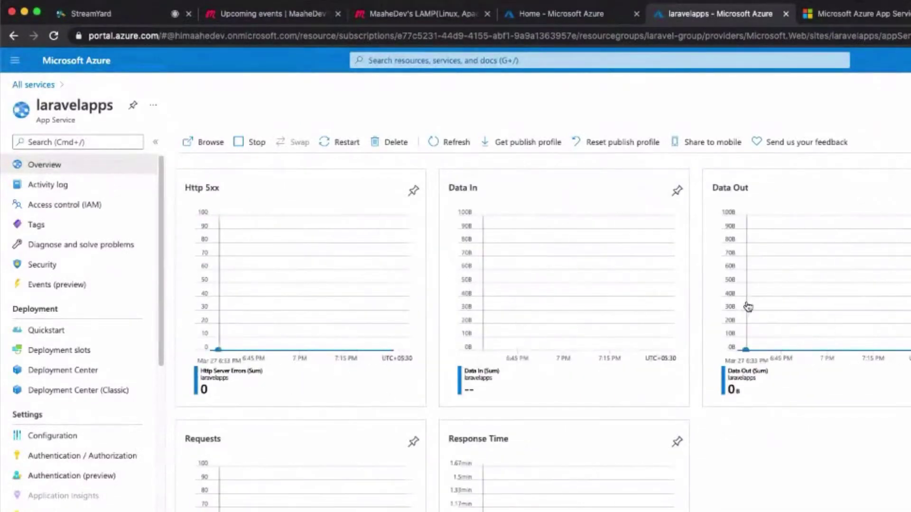
pyautogui.scroll(-1, 747, 305)
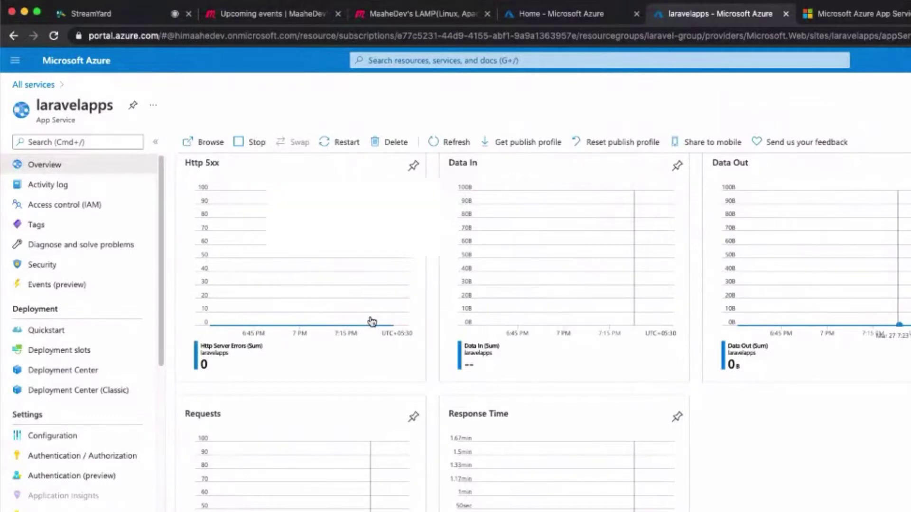
pyautogui.scroll(5, 370, 321)
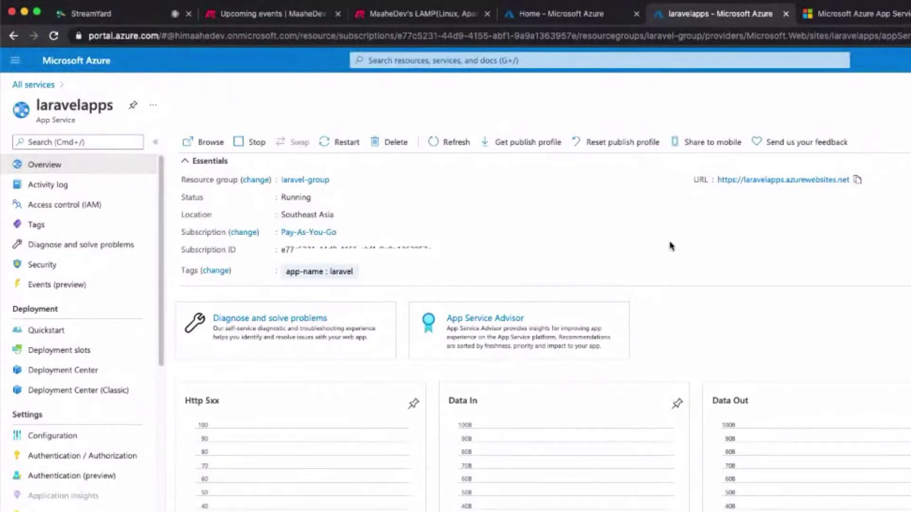
pyautogui.click(828, 16)
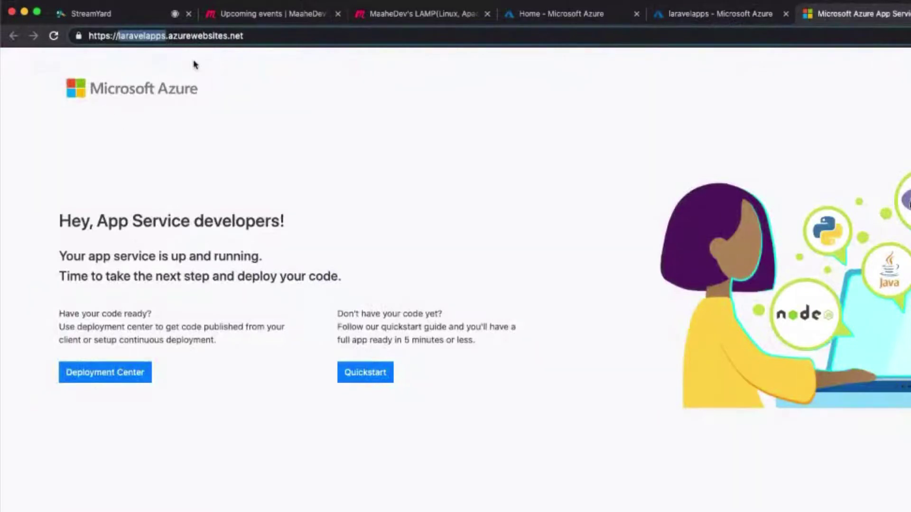
pyautogui.click(260, 36)
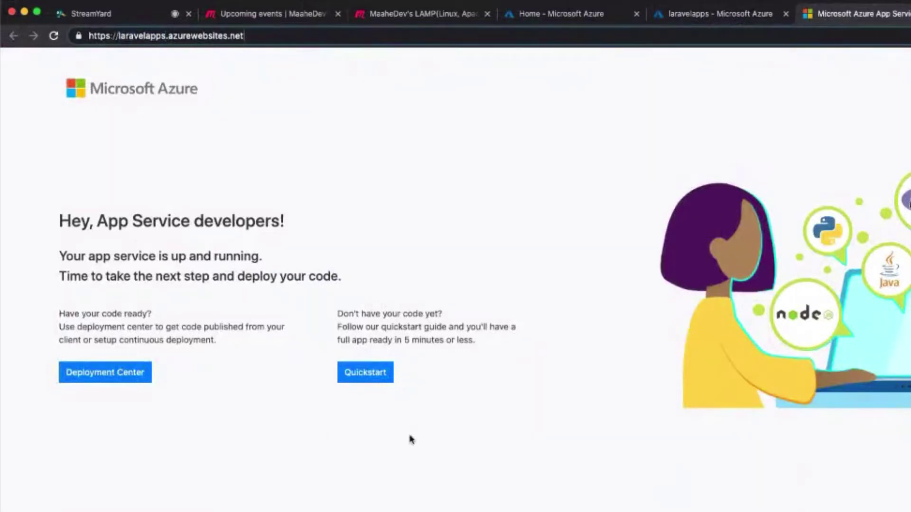
pyautogui.click(692, 14)
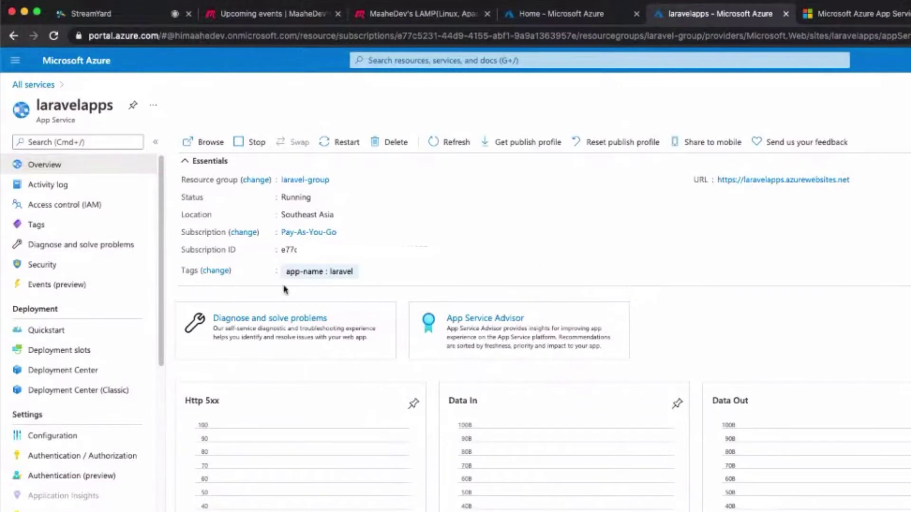
# Look through the app's deployment settings and FTPS credentials, then reach the laravelapps Deployment Center (Classic).
pyautogui.click(60, 373)
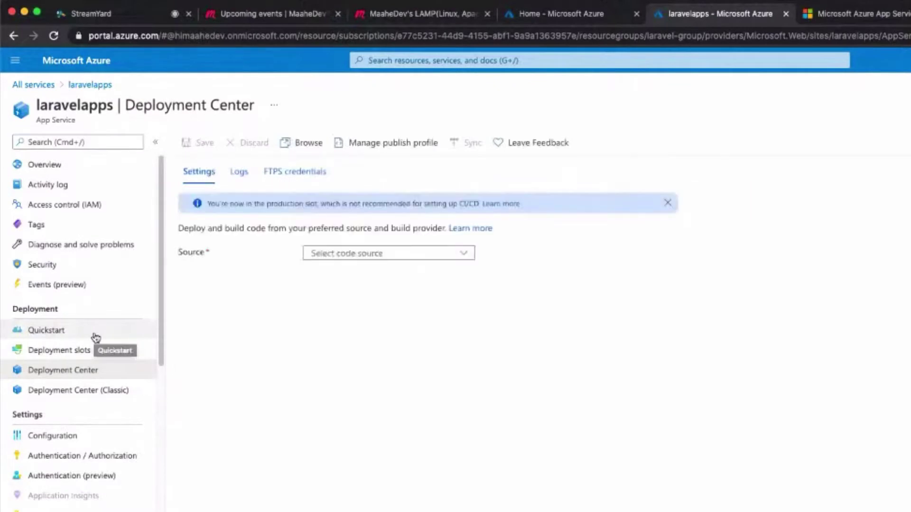
pyautogui.click(295, 171)
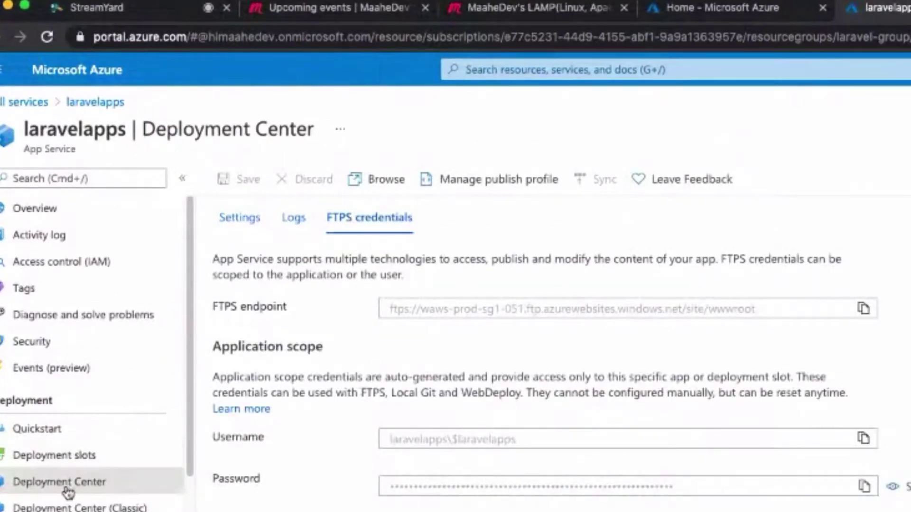
pyautogui.click(66, 506)
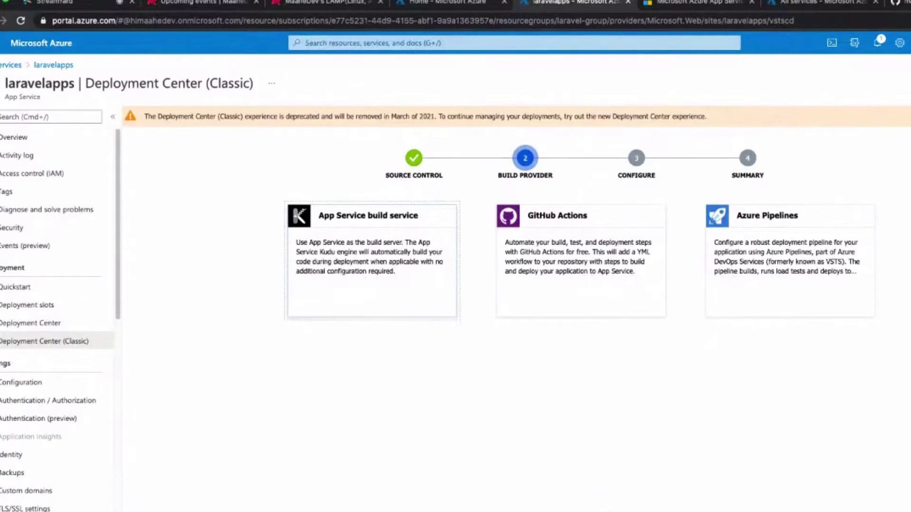
pyautogui.click(143, 510)
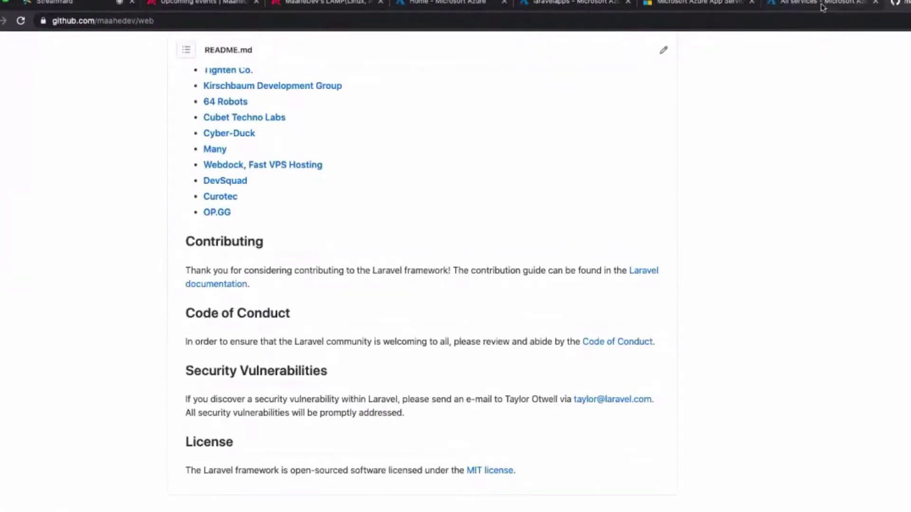
pyautogui.click(856, 4)
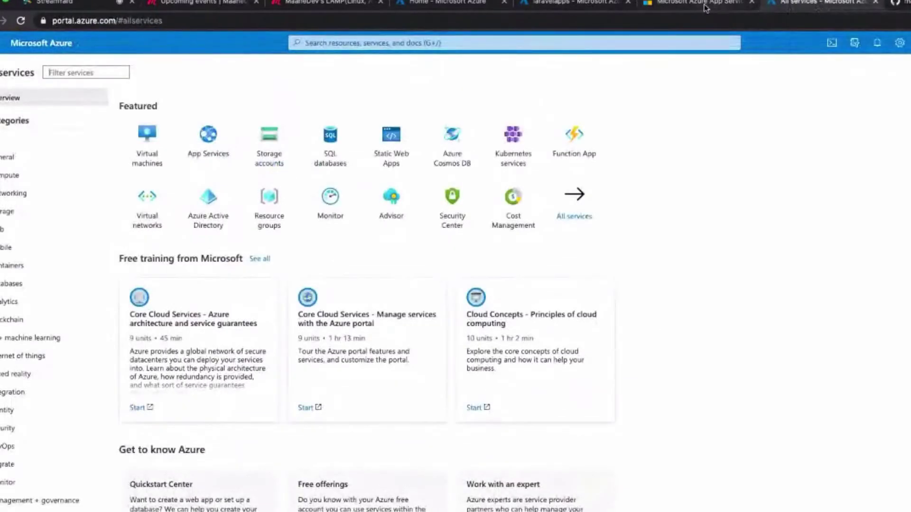
pyautogui.click(569, 4)
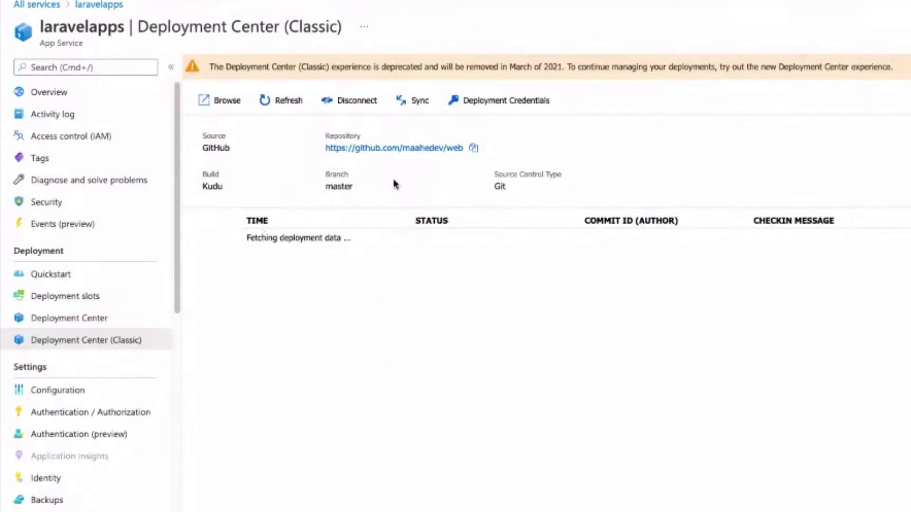
pyautogui.tripleClick(39, 27)
pyautogui.keyDown('shift'); pyautogui.click(103, 23); pyautogui.keyUp('shift')
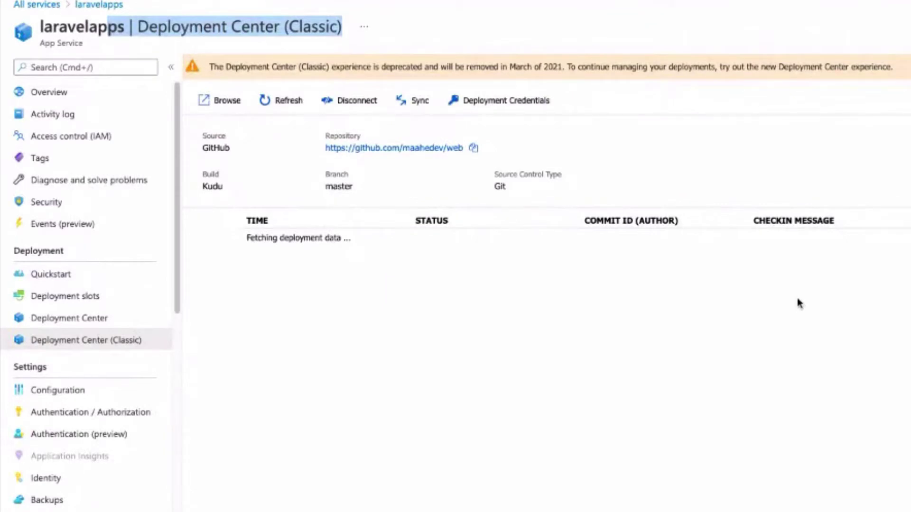
# Find the latest GitHub commit in the deployment history showing the Running oryx build status.
pyautogui.scroll(-3, 116, 273)
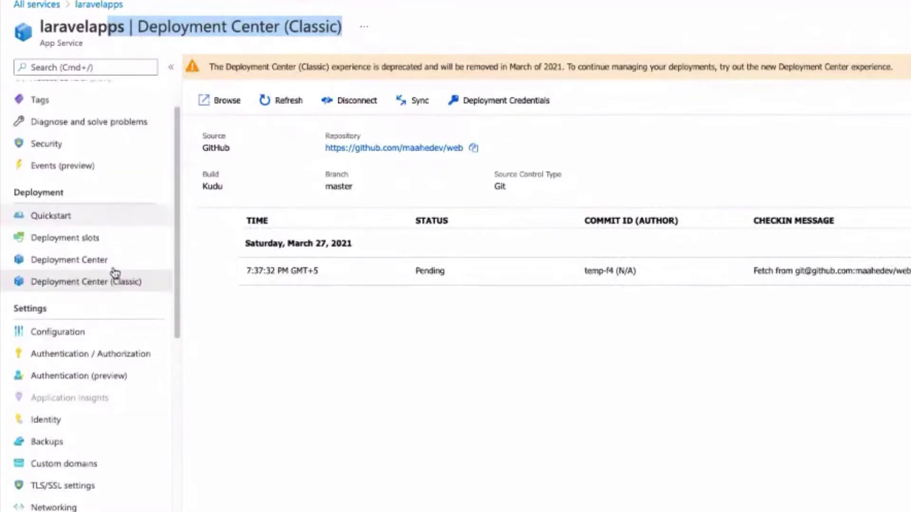
pyautogui.scroll(-2, 128, 368)
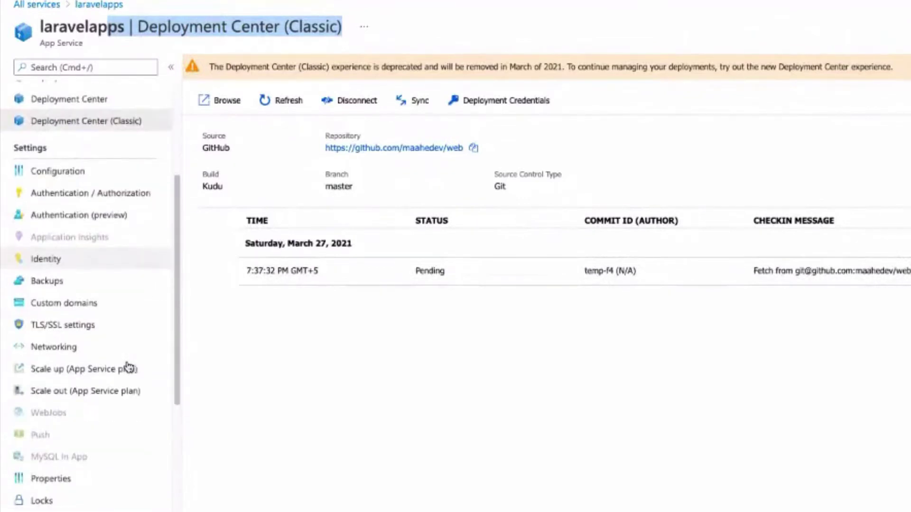
pyautogui.scroll(5, 116, 260)
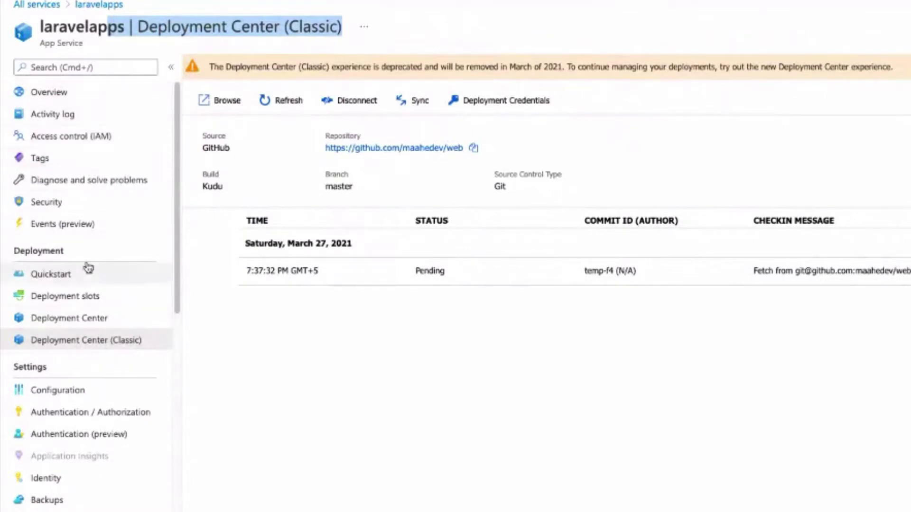
pyautogui.scroll(-5, 88, 267)
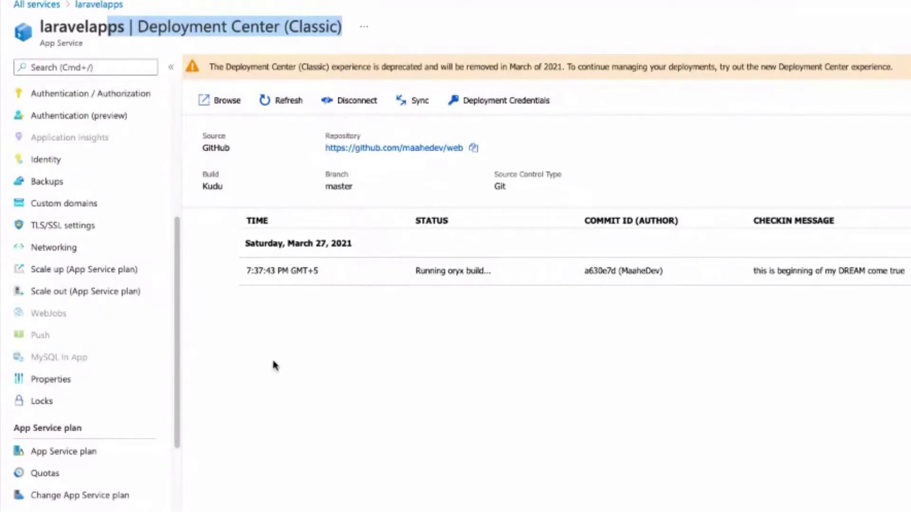
pyautogui.scroll(-1, 90, 378)
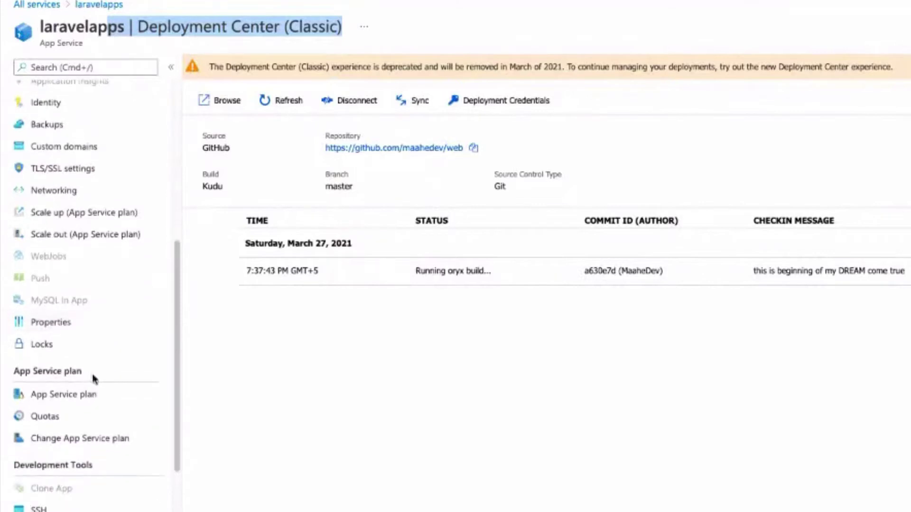
pyautogui.scroll(-2, 93, 376)
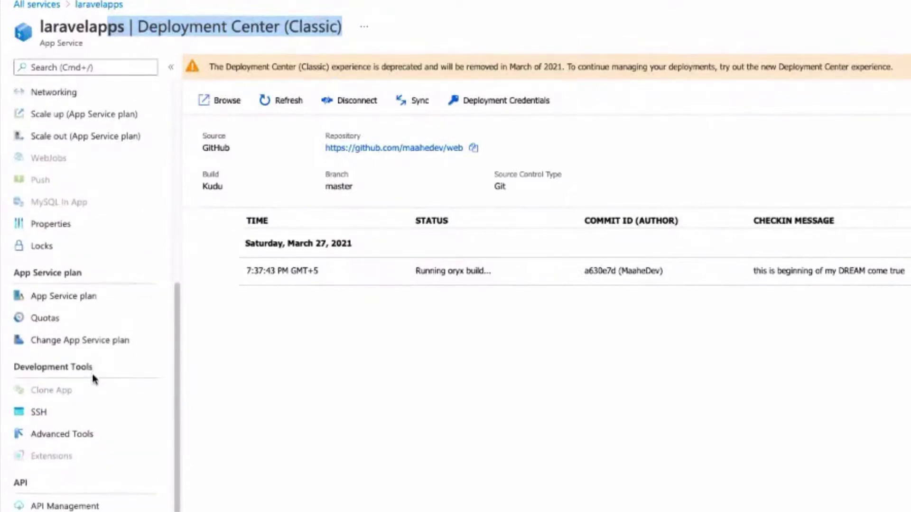
pyautogui.scroll(-3, 93, 378)
pyautogui.scroll(-3, 93, 378)
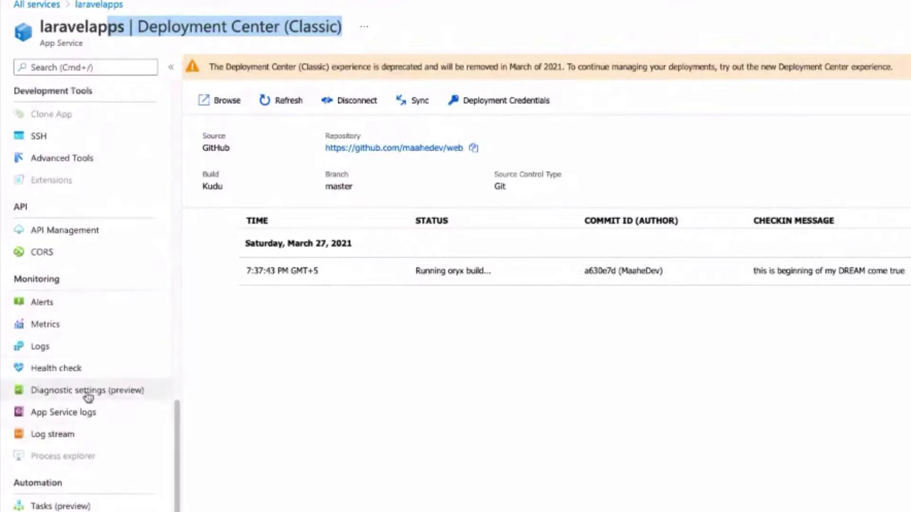
pyautogui.scroll(8, 86, 397)
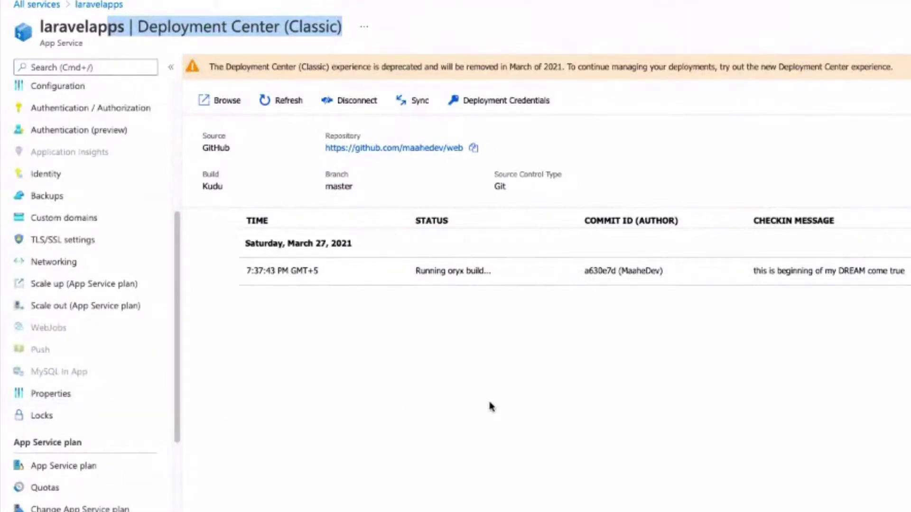
pyautogui.moveTo(752, 270); pyautogui.dragTo(899, 271)
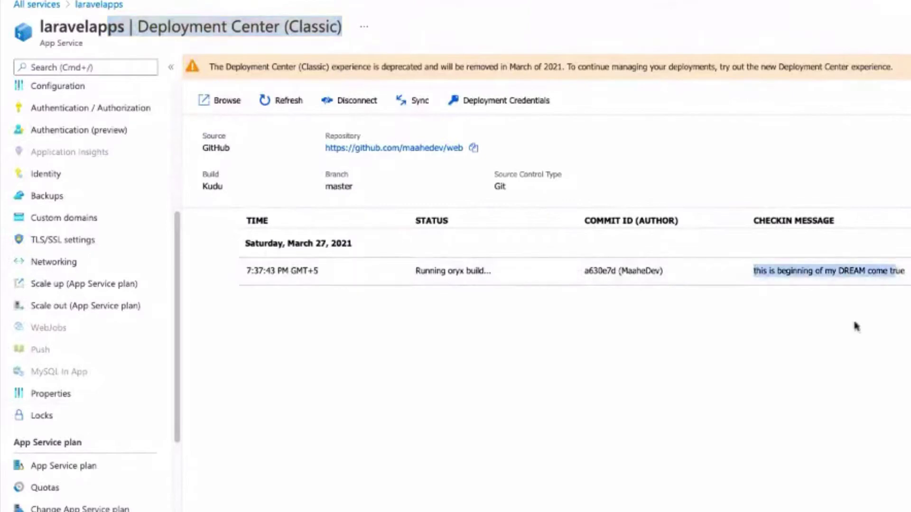
pyautogui.click(857, 326)
pyautogui.scroll(5, 19, 333)
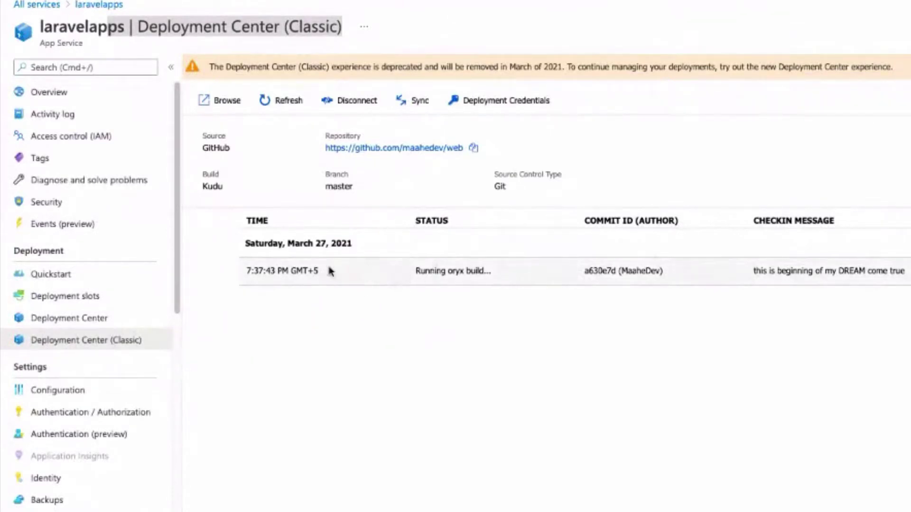
pyautogui.moveTo(421, 270); pyautogui.dragTo(494, 273)
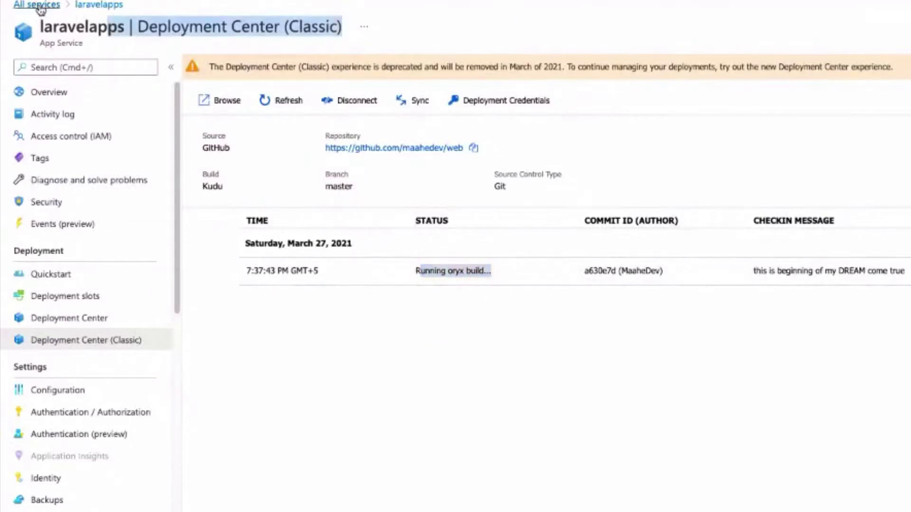
# From All services, start a new SQL database via the SQL databases tile and launch Cloud Shell.
pyautogui.click(38, 6)
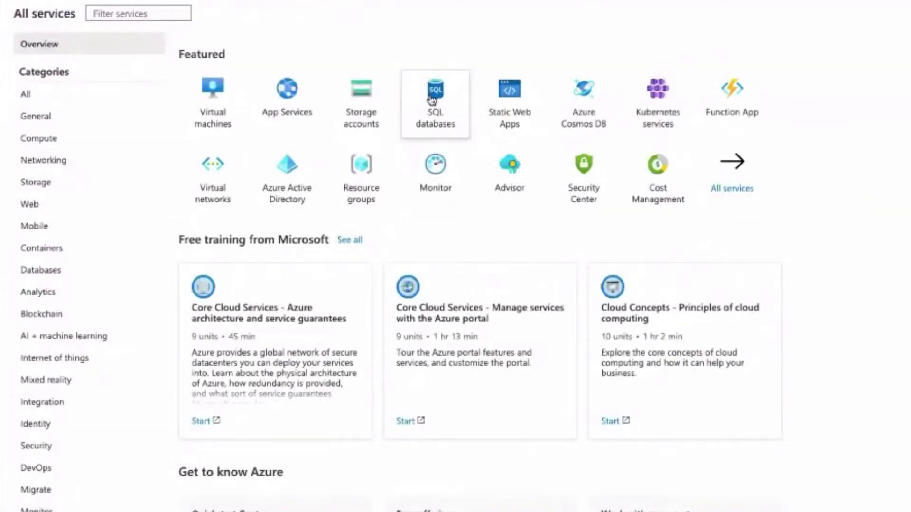
pyautogui.click(432, 99)
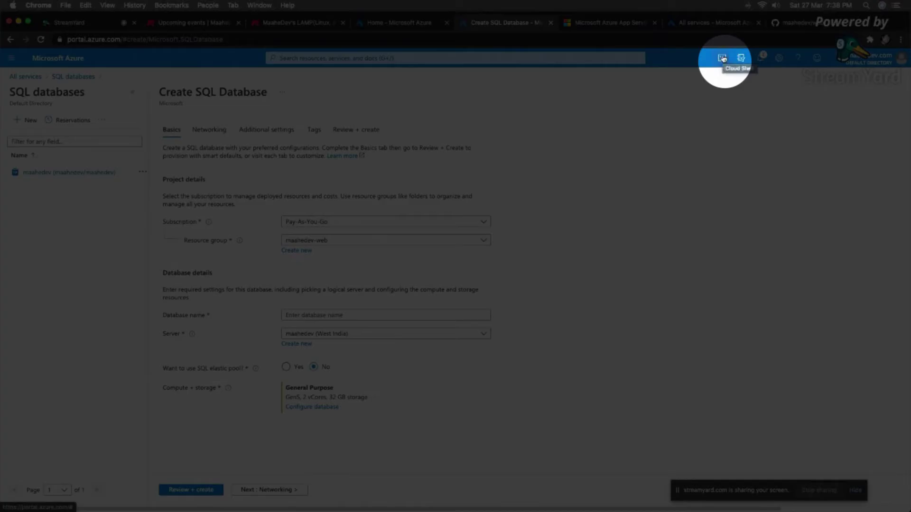
pyautogui.click(722, 58)
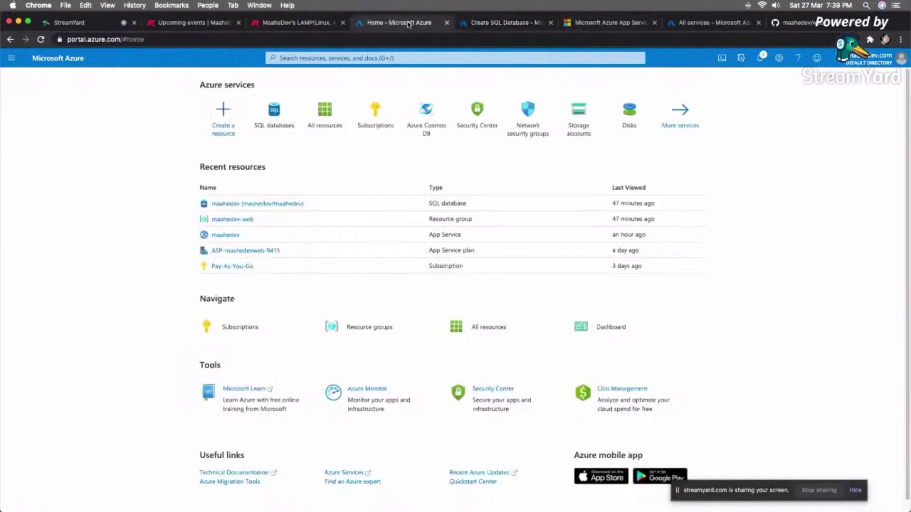
# Keep Bash as the Cloud Shell type and enter az at the terminal prompt.
pyautogui.click(407, 23)
pyautogui.click(501, 23)
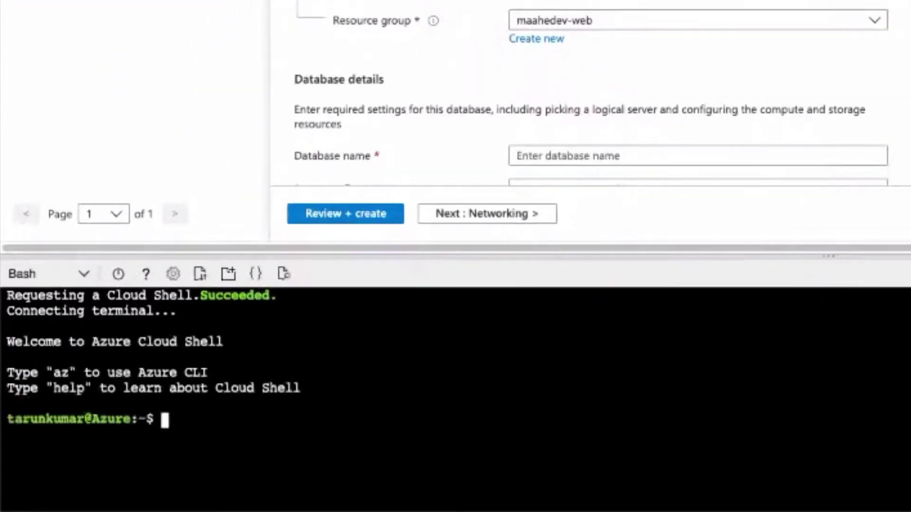
pyautogui.click(83, 274)
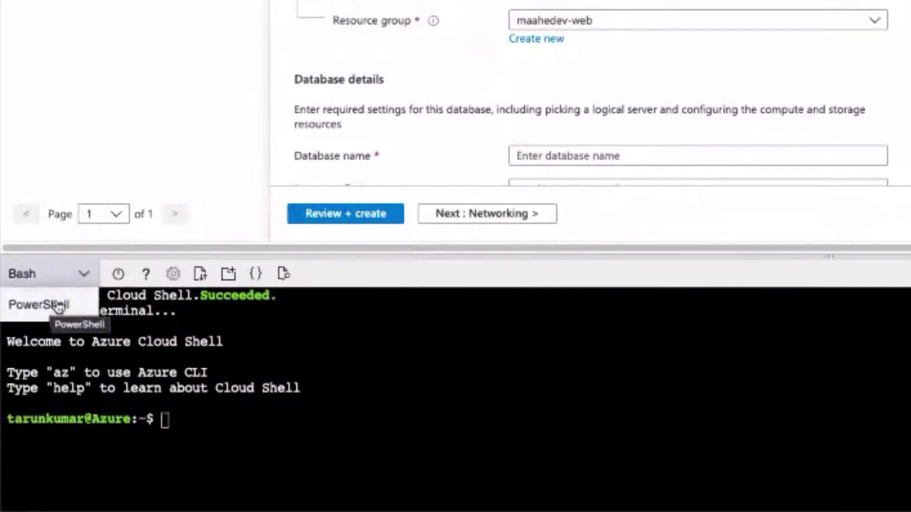
pyautogui.click(47, 275)
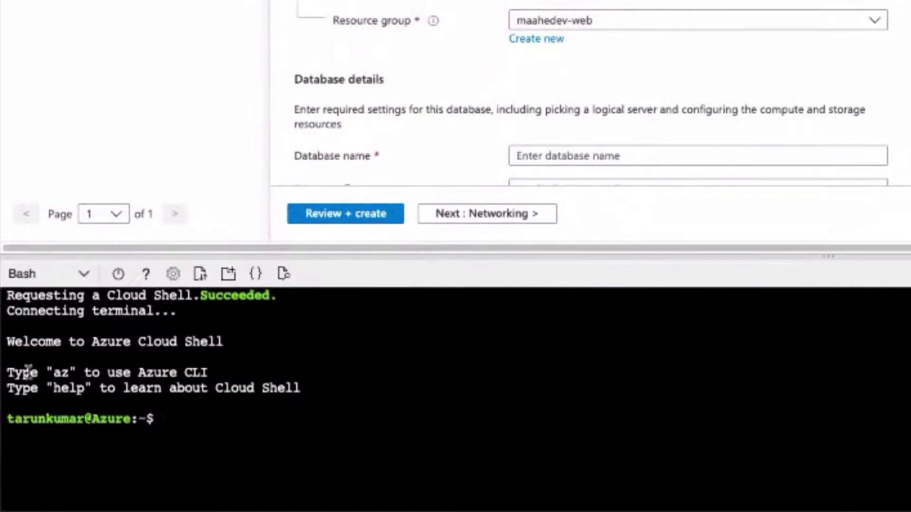
pyautogui.moveTo(29, 372); pyautogui.dragTo(218, 372)
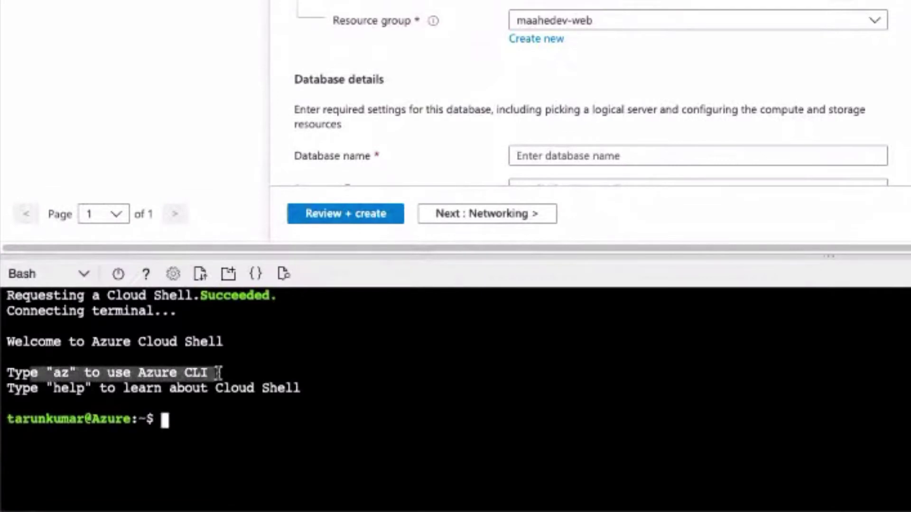
pyautogui.click(259, 442)
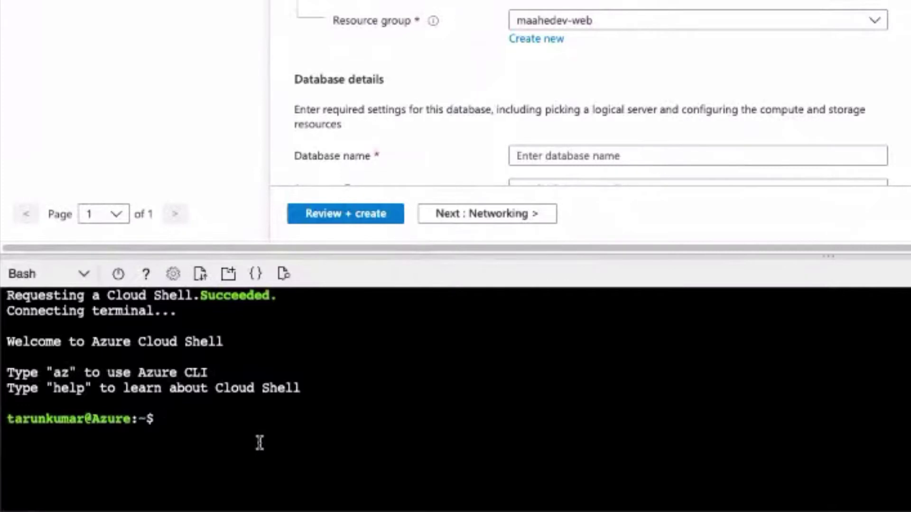
pyautogui.write('az')
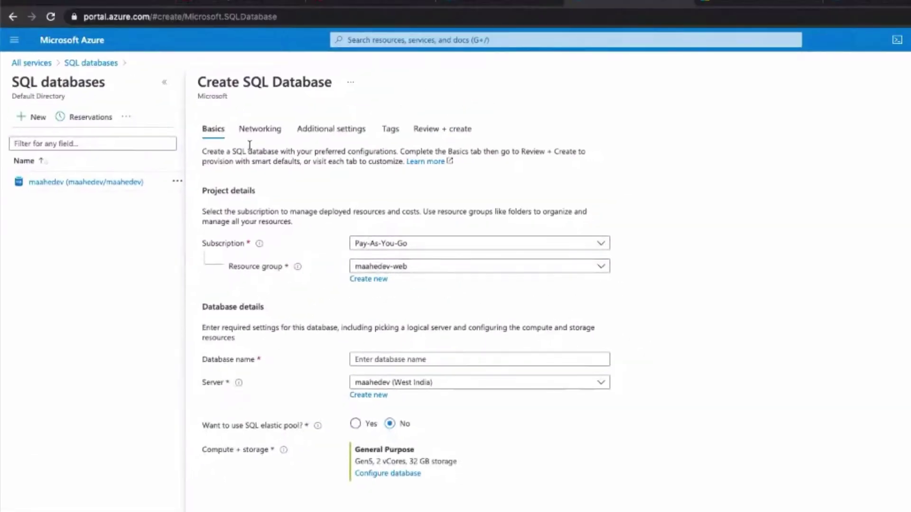
# Switch between the portal tabs and reload the Azure home page.
pyautogui.moveTo(219, 83); pyautogui.dragTo(365, 84)
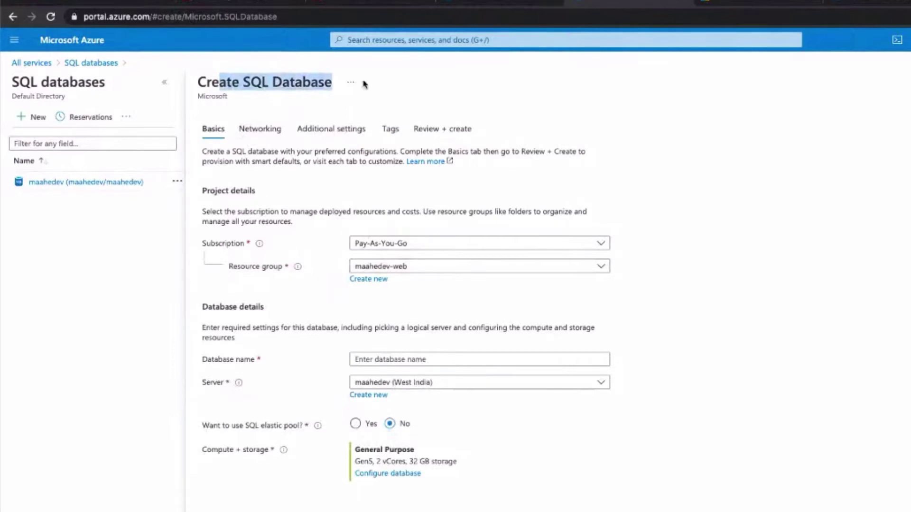
pyautogui.click(491, 9)
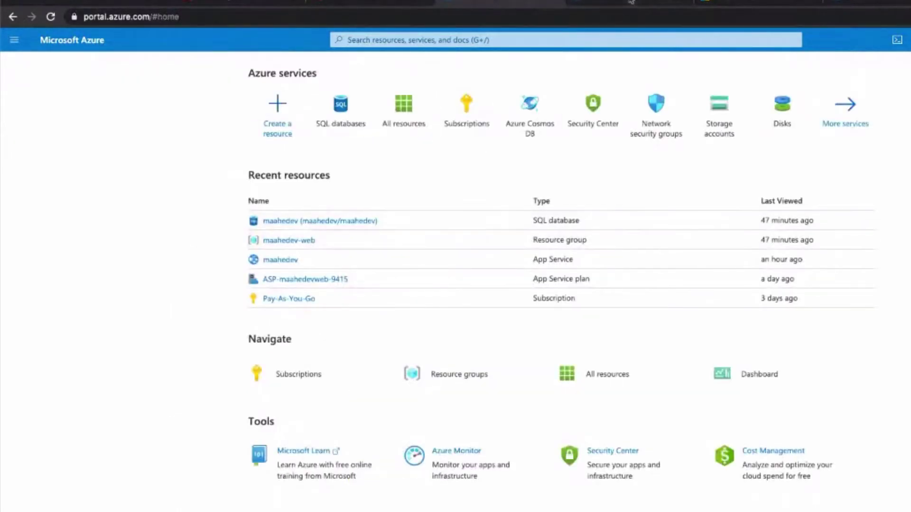
pyautogui.click(641, 3)
pyautogui.click(852, 4)
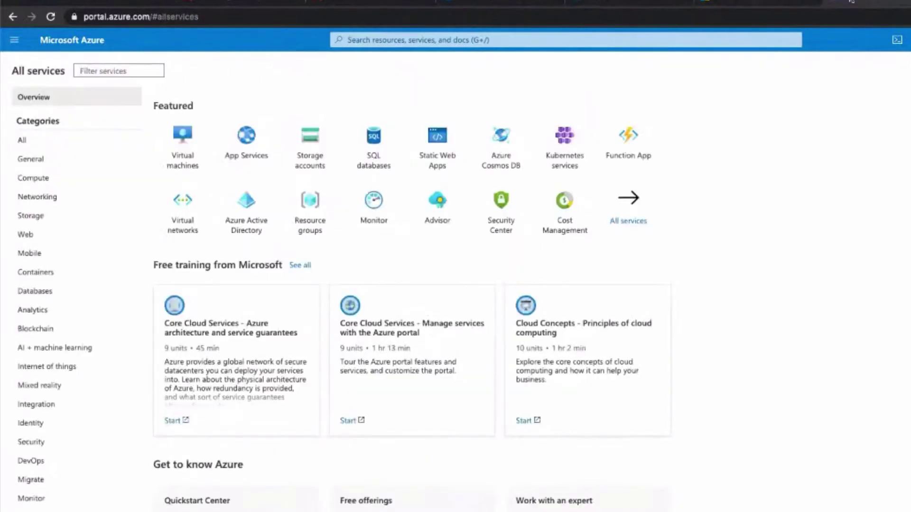
pyautogui.click(615, 2)
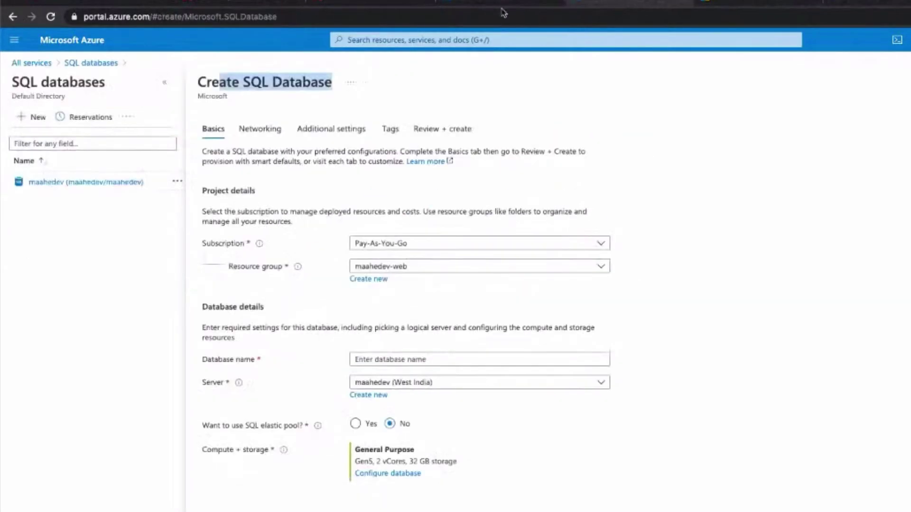
pyautogui.click(473, 5)
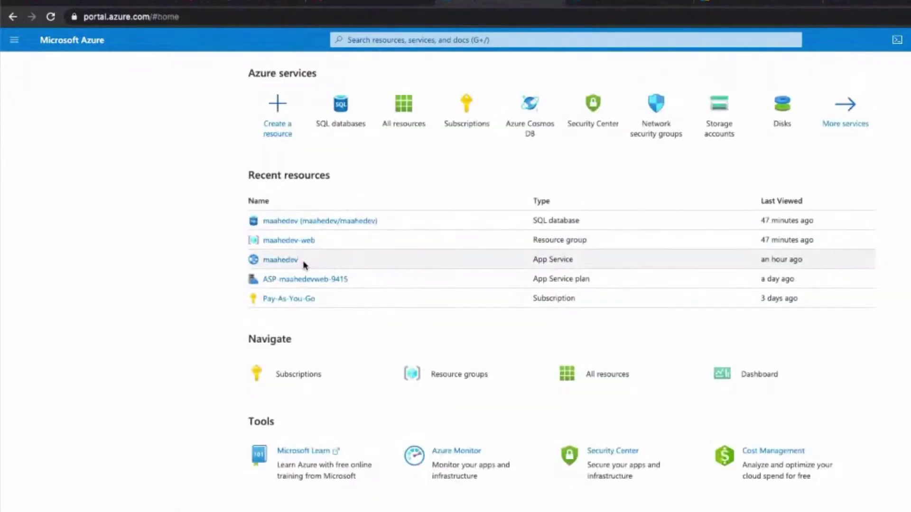
pyautogui.click(51, 17)
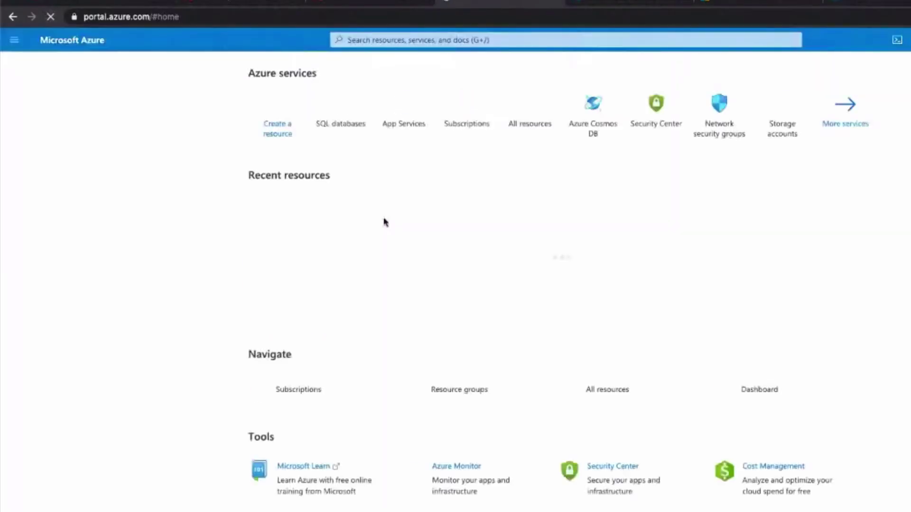
# Check laravelapps Deployment Center (Classic) for the running oryx build, then return to Create SQL Database.
pyautogui.click(284, 223)
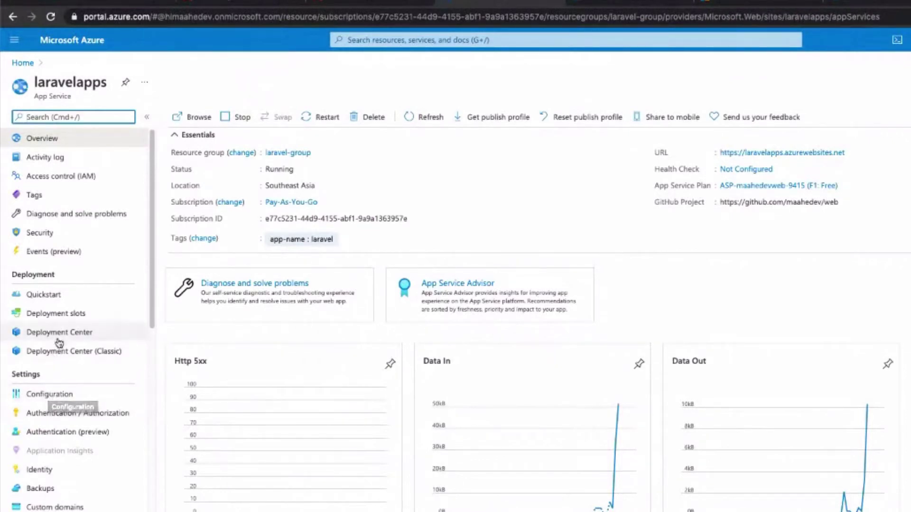
pyautogui.click(59, 355)
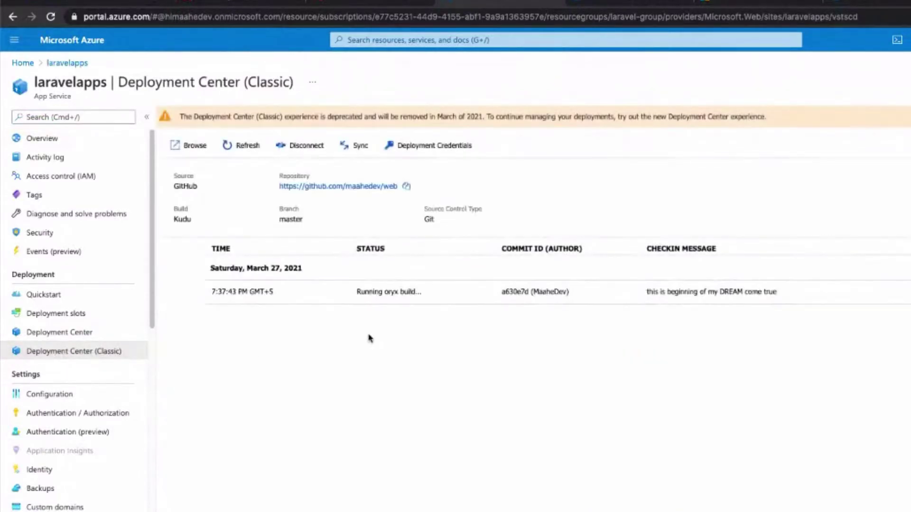
pyautogui.moveTo(369, 293); pyautogui.dragTo(416, 292)
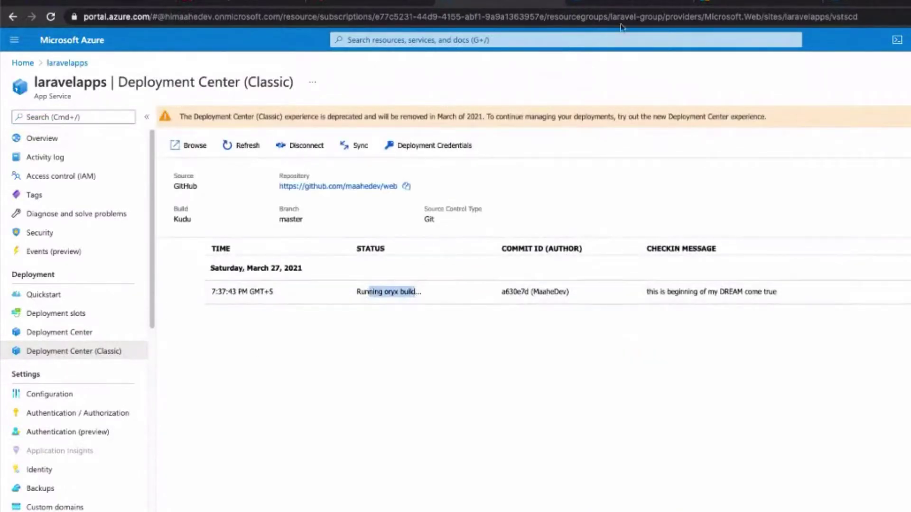
pyautogui.click(638, 2)
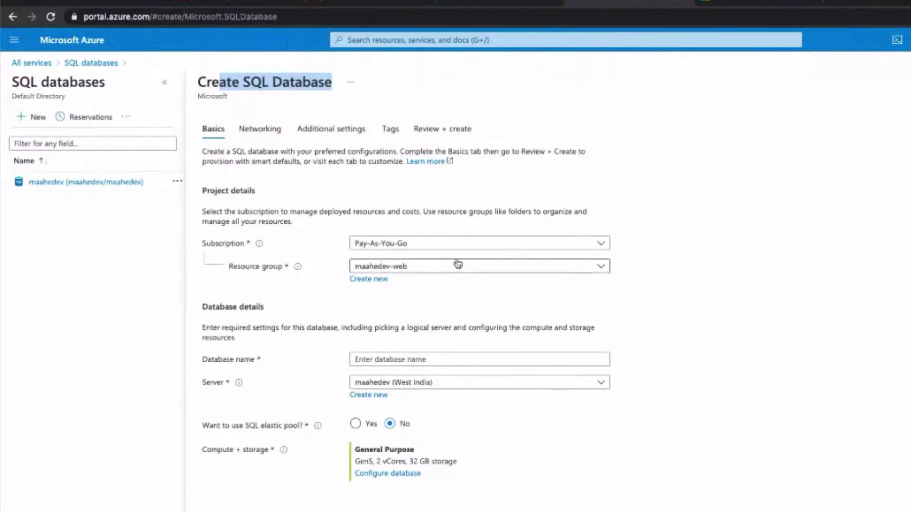
# Choose Pay-As-You-Go, resource group laravel-group, database name laravel, and start a new server.
pyautogui.click(322, 83)
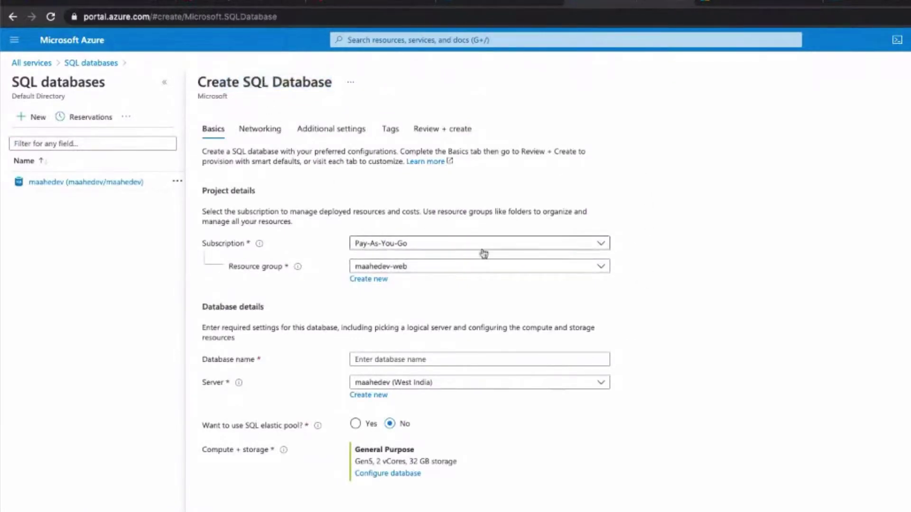
pyautogui.click(421, 244)
pyautogui.click(427, 284)
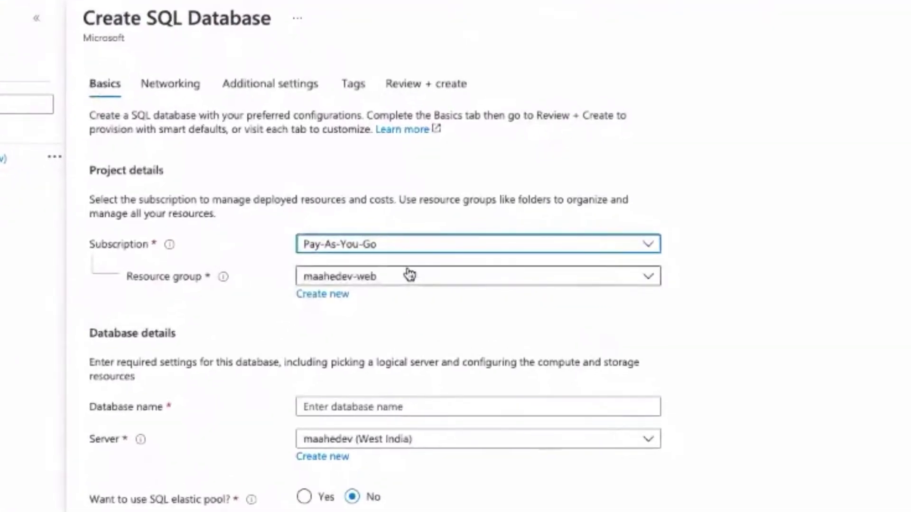
pyautogui.click(409, 275)
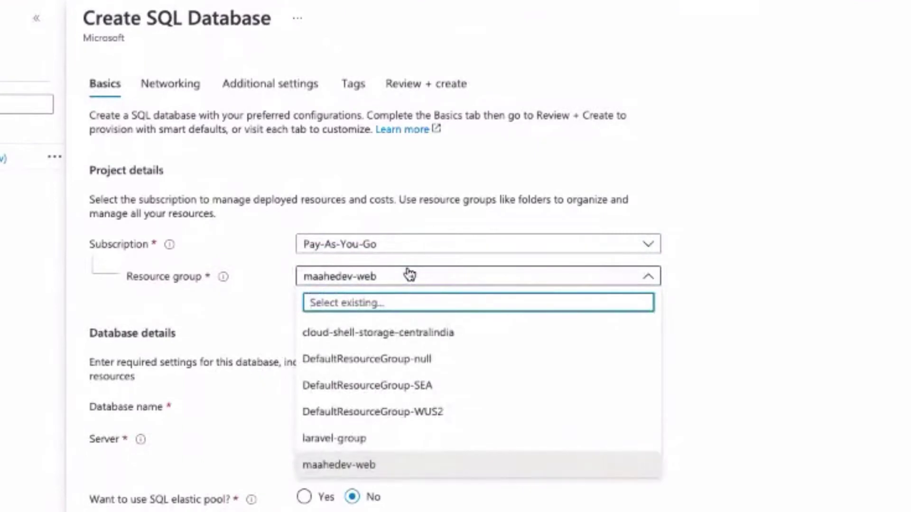
pyautogui.click(362, 441)
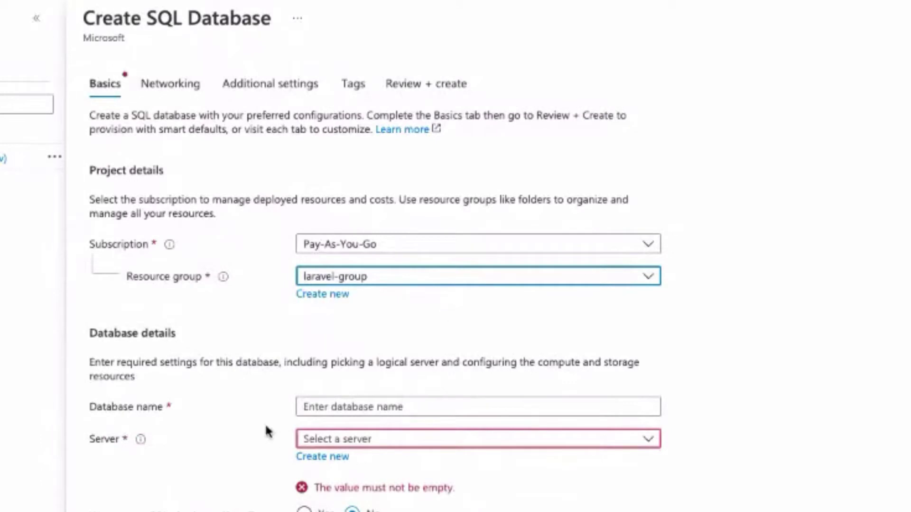
pyautogui.click(390, 403)
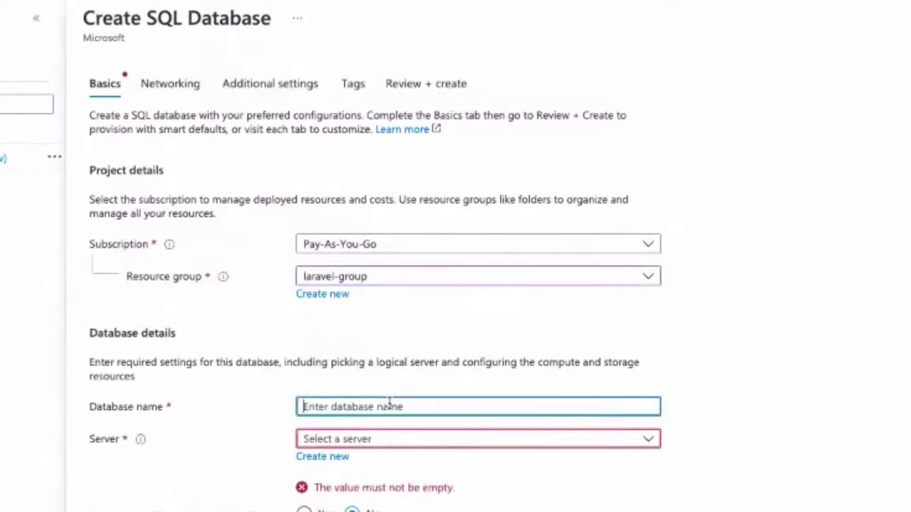
pyautogui.write('laravel')
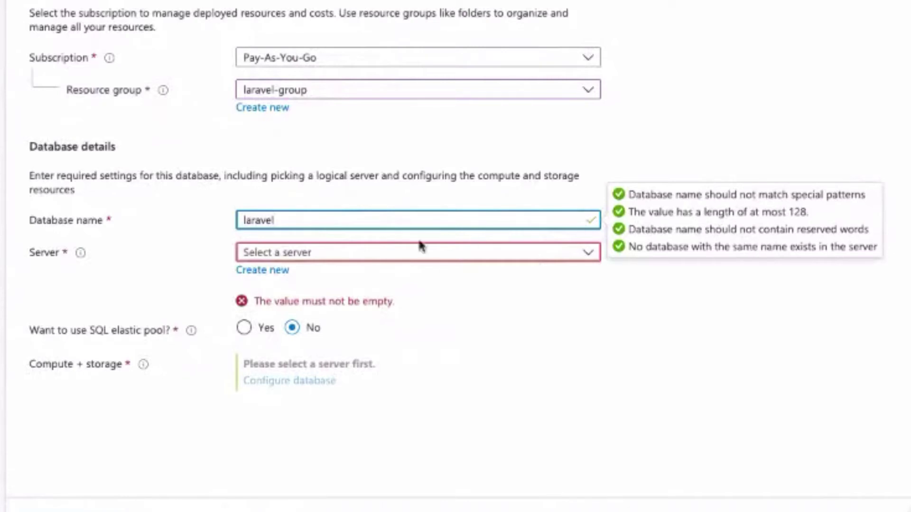
pyautogui.click(338, 255)
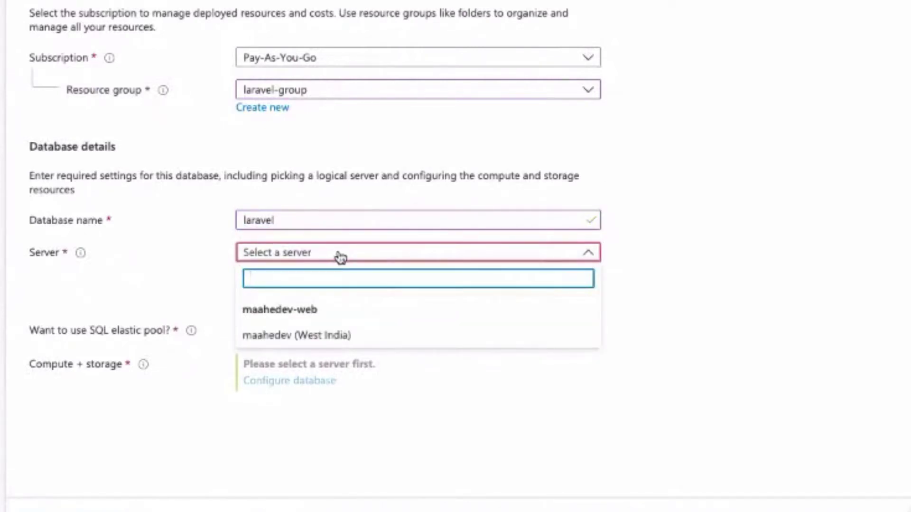
pyautogui.click(195, 241)
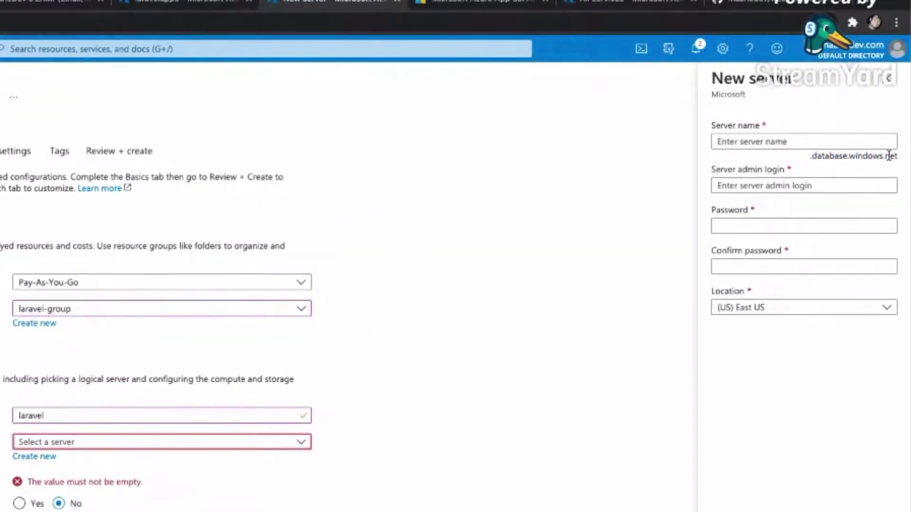
# Enter laraveldb as the new server name.
pyautogui.click(469, 4)
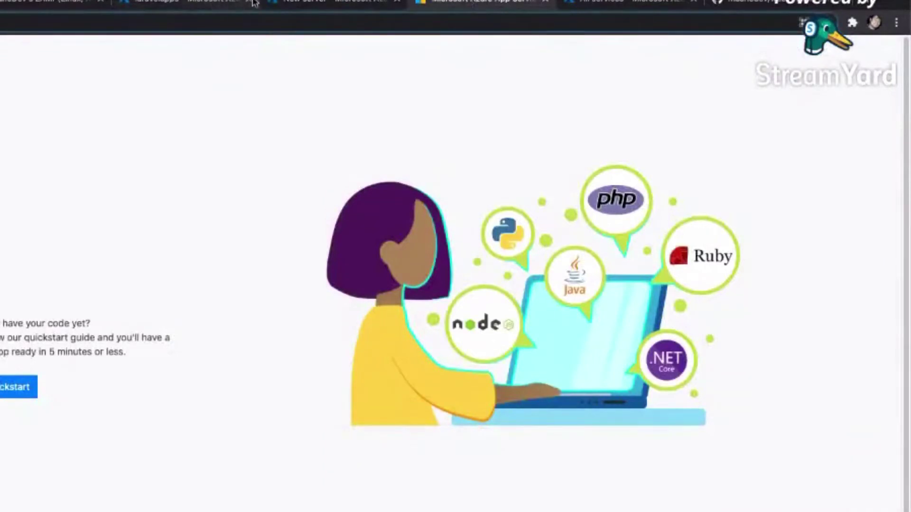
pyautogui.click(307, 4)
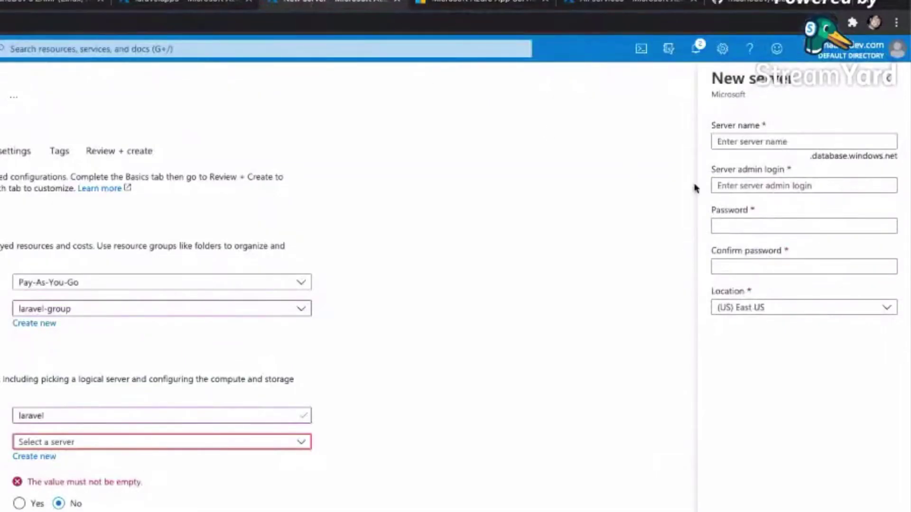
pyautogui.moveTo(817, 155); pyautogui.dragTo(896, 158)
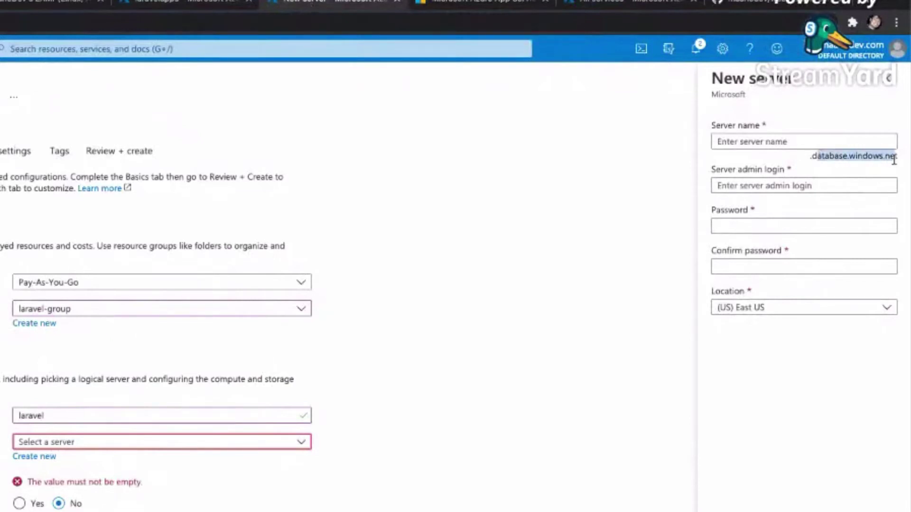
pyautogui.click(756, 141)
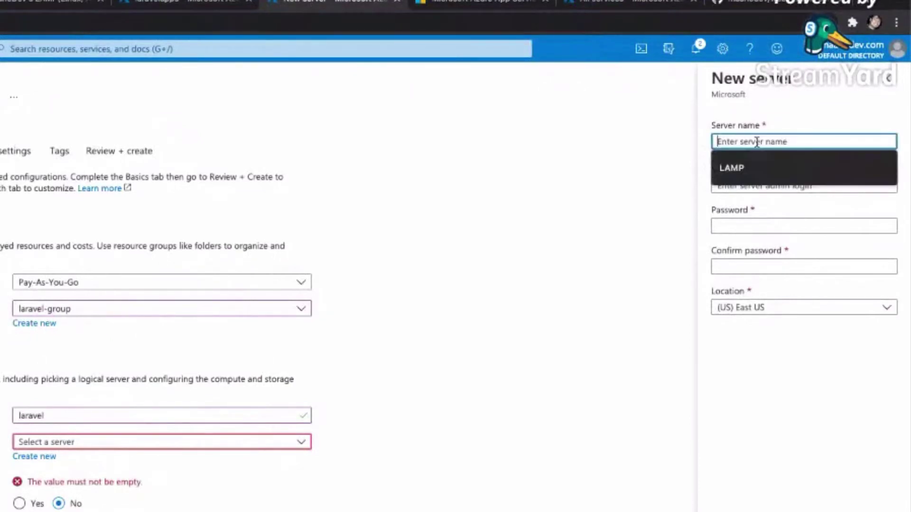
pyautogui.write('la')
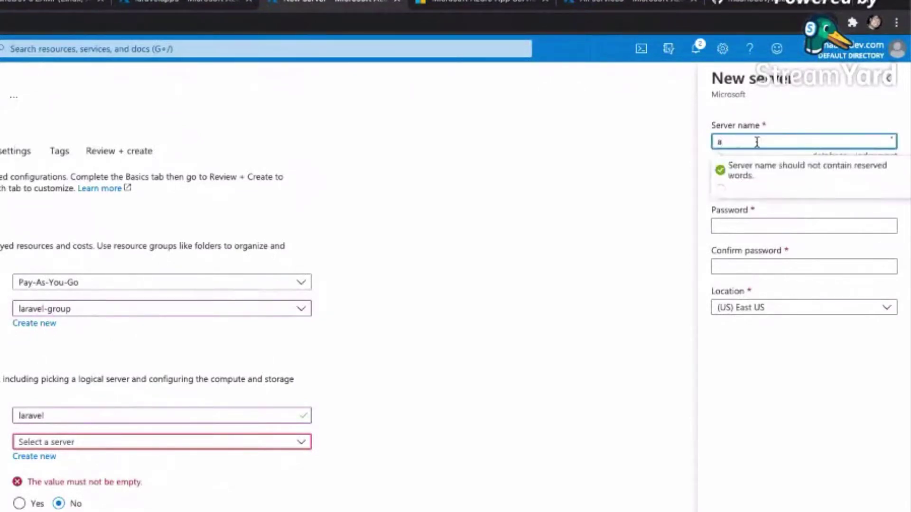
pyautogui.write('ravel')
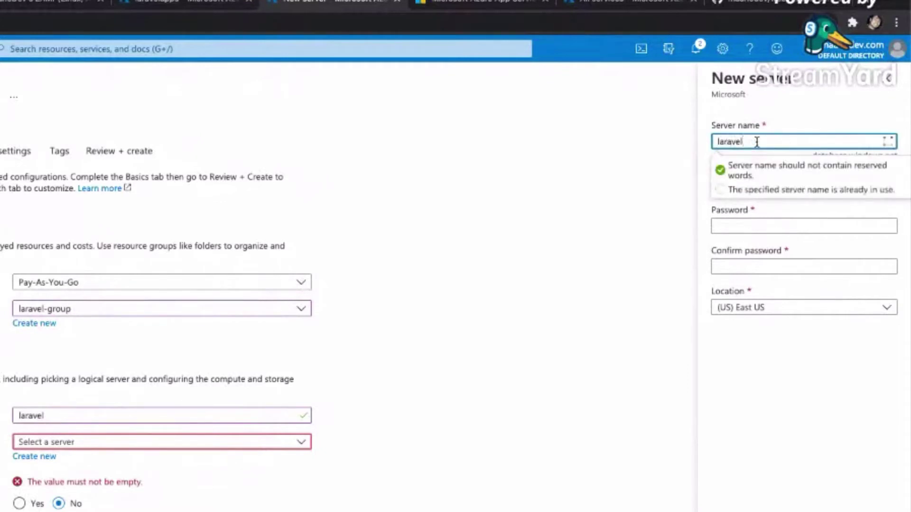
pyautogui.write('db')
# Fill in the server admin login, password and password confirmation.
pyautogui.press('Tab')
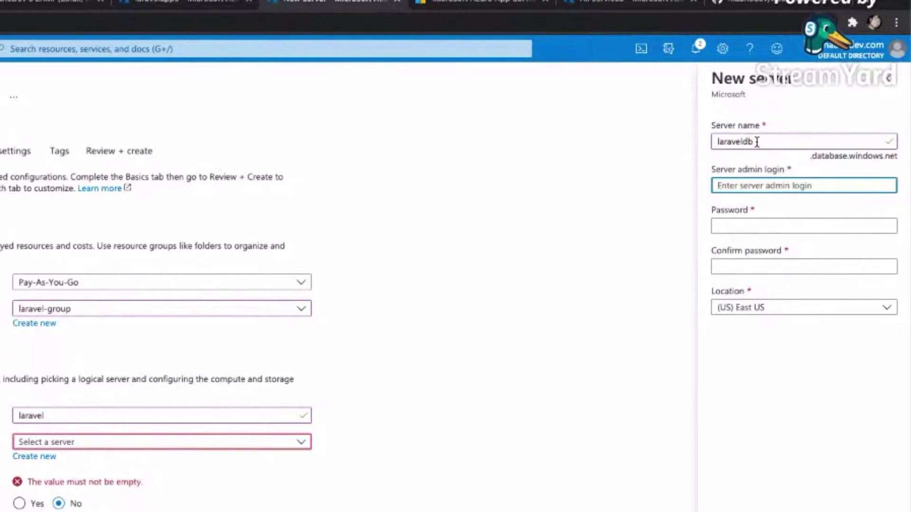
pyautogui.write('La')
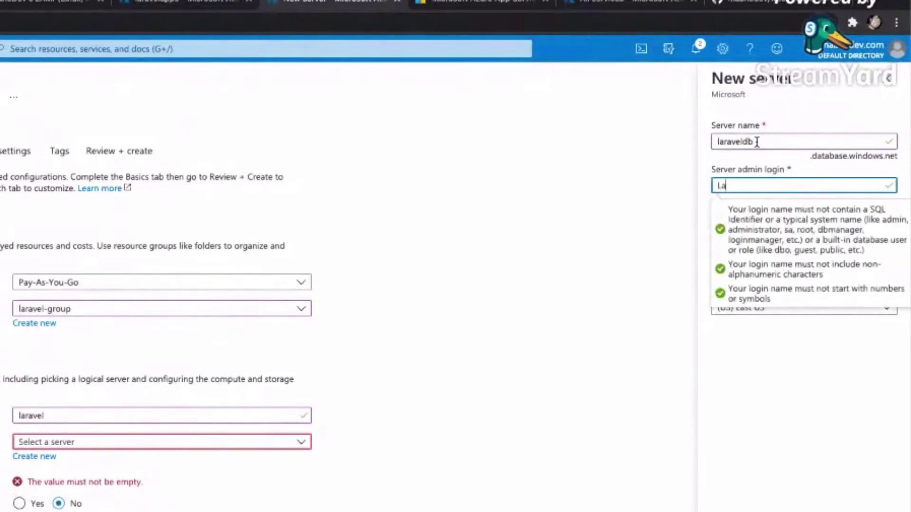
pyautogui.press('BackSpace')
pyautogui.write('laravel')
pyautogui.press('Tab')
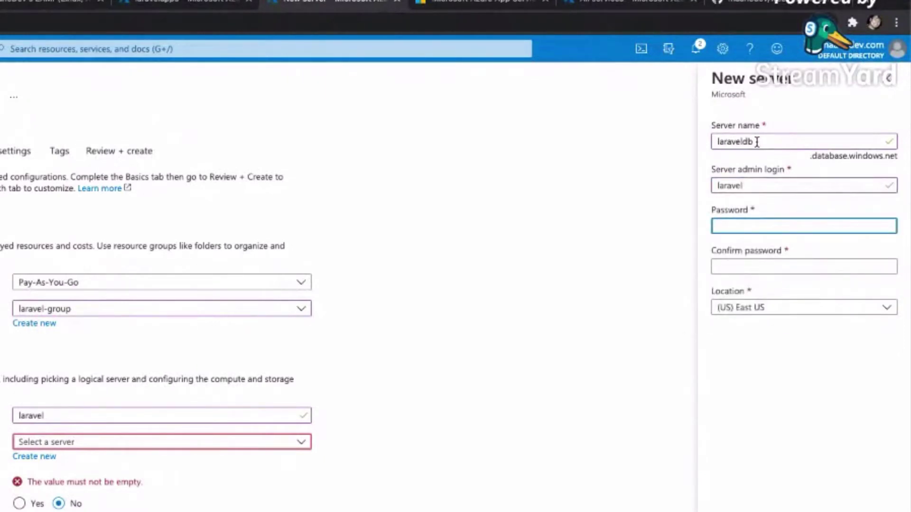
pyautogui.write('•••••••')
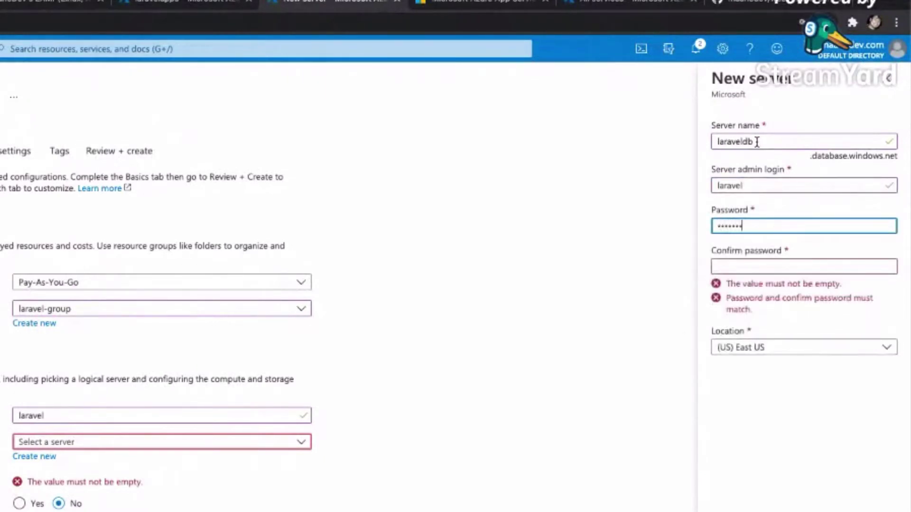
pyautogui.write('•••')
pyautogui.press('Tab')
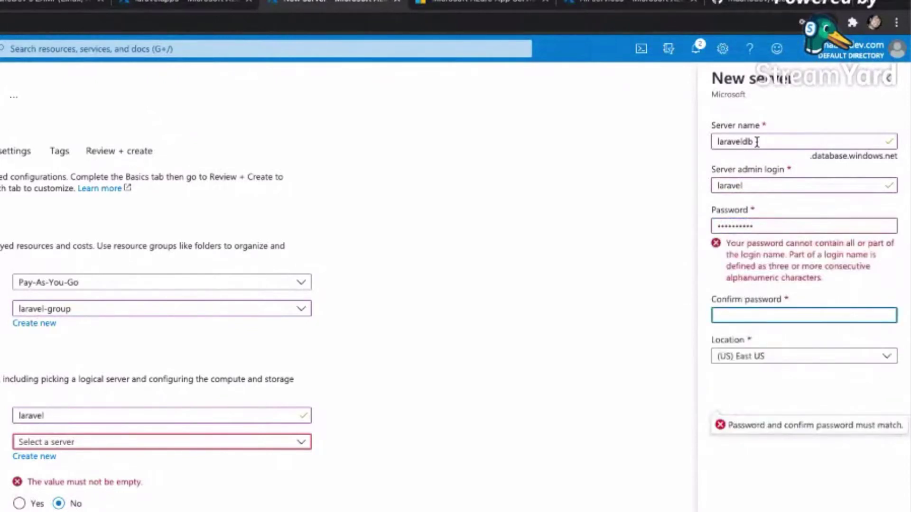
pyautogui.hotkey('shift', 'Tab')
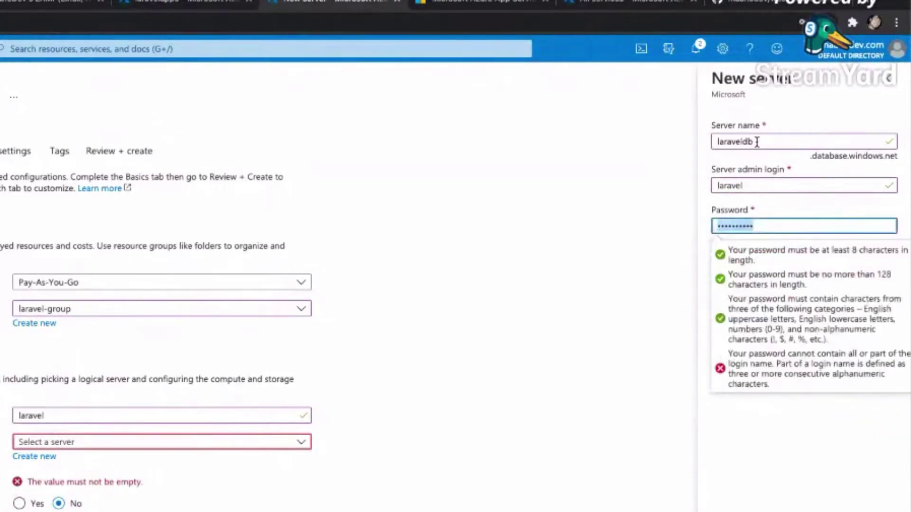
pyautogui.write('••••')
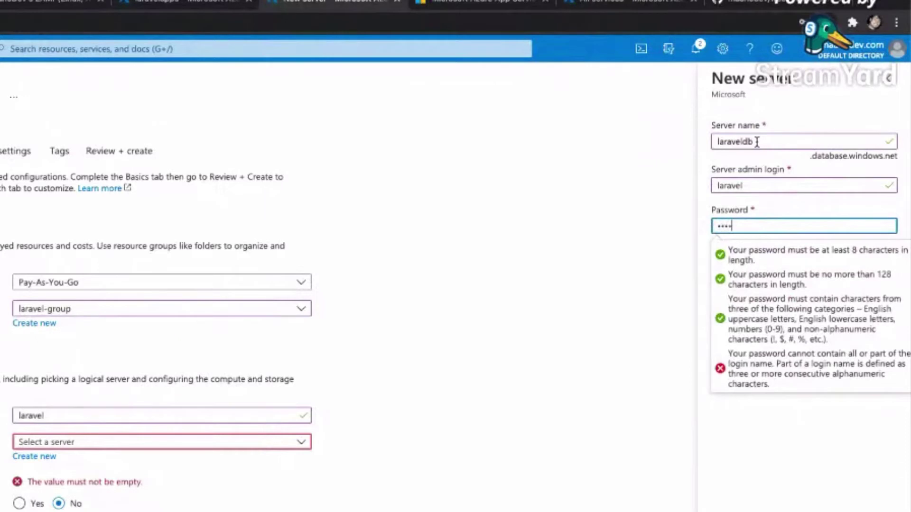
pyautogui.write('•••••••')
pyautogui.press('Tab')
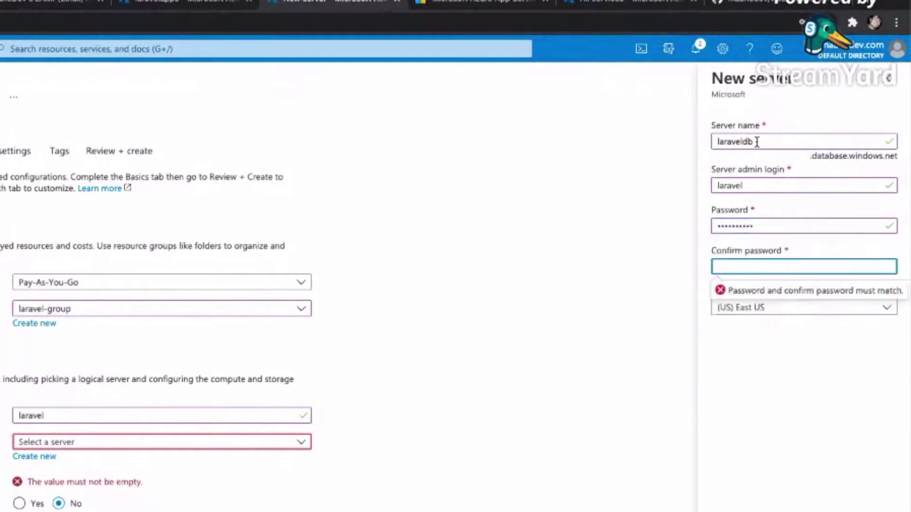
pyautogui.write('•')
pyautogui.write('******')
# Set the server location to (Asia Pacific) Southeast Asia.
pyautogui.click(759, 309)
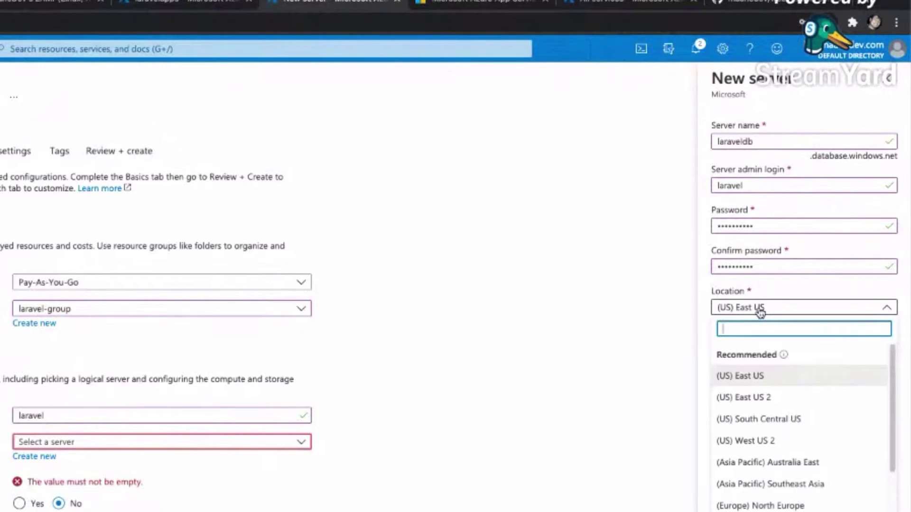
pyautogui.write('asia')
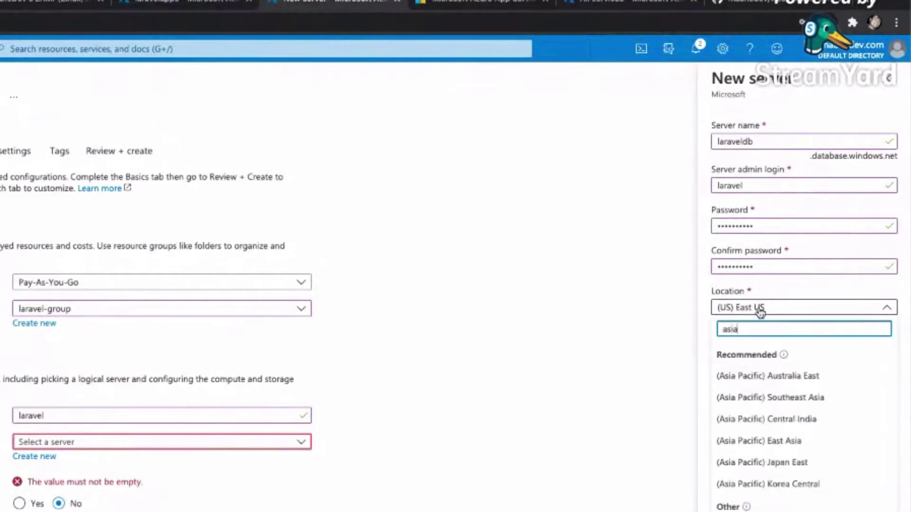
pyautogui.click(799, 397)
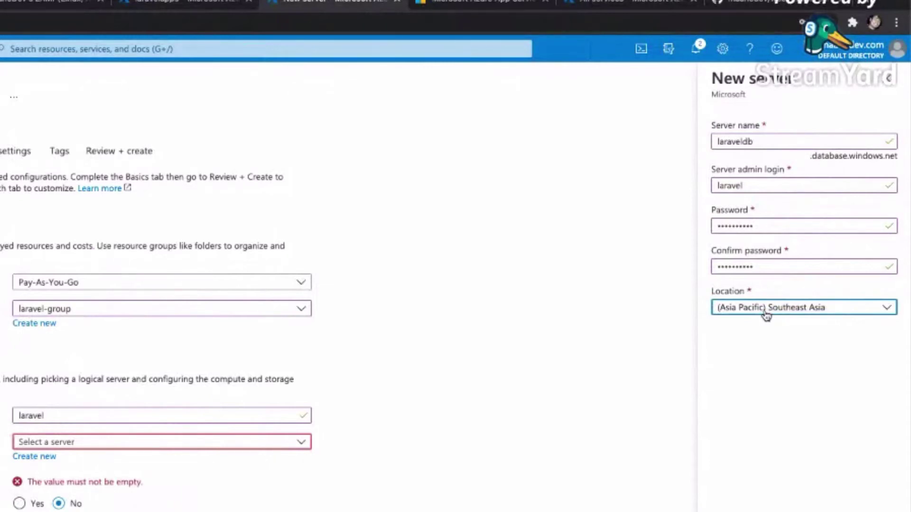
pyautogui.click(777, 327)
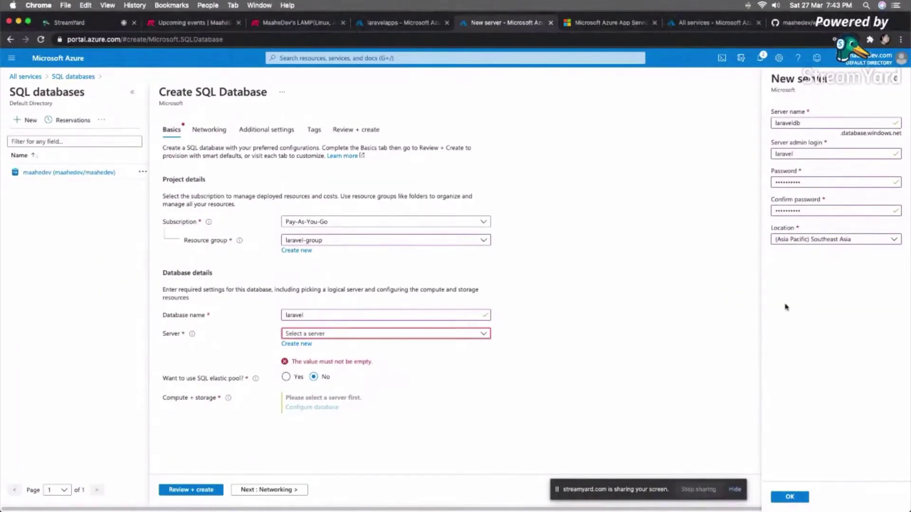
# Confirm the laraveldb server, review the General Purpose compute summary, and open Configure database.
pyautogui.click(790, 496)
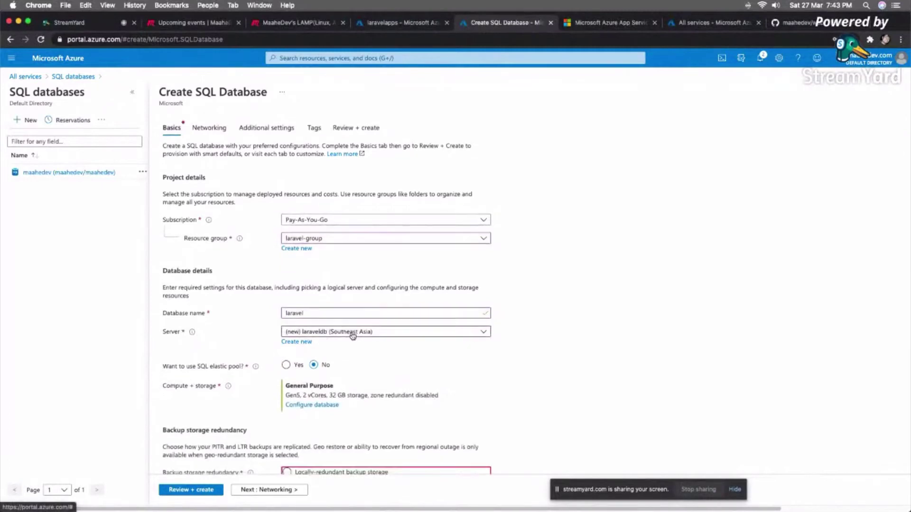
pyautogui.scroll(-2, 352, 336)
pyautogui.moveTo(163, 321); pyautogui.dragTo(215, 329)
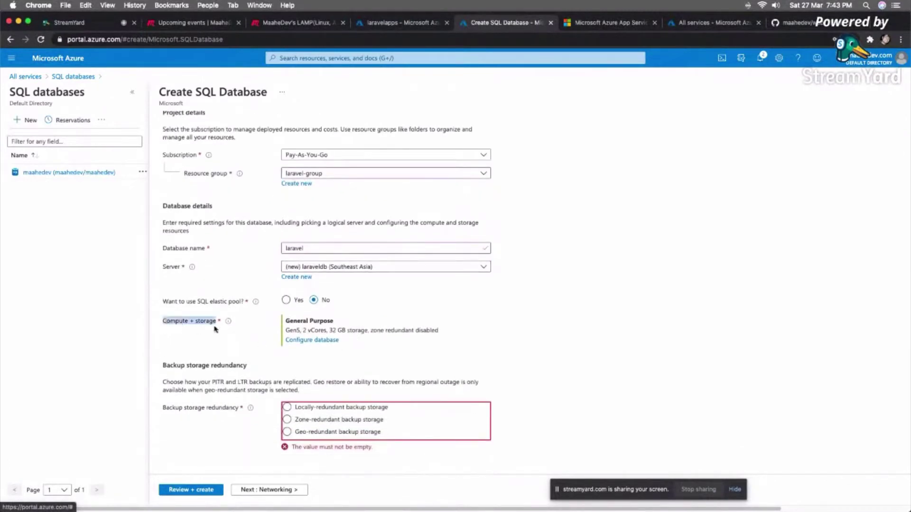
pyautogui.moveTo(290, 332); pyautogui.dragTo(376, 331)
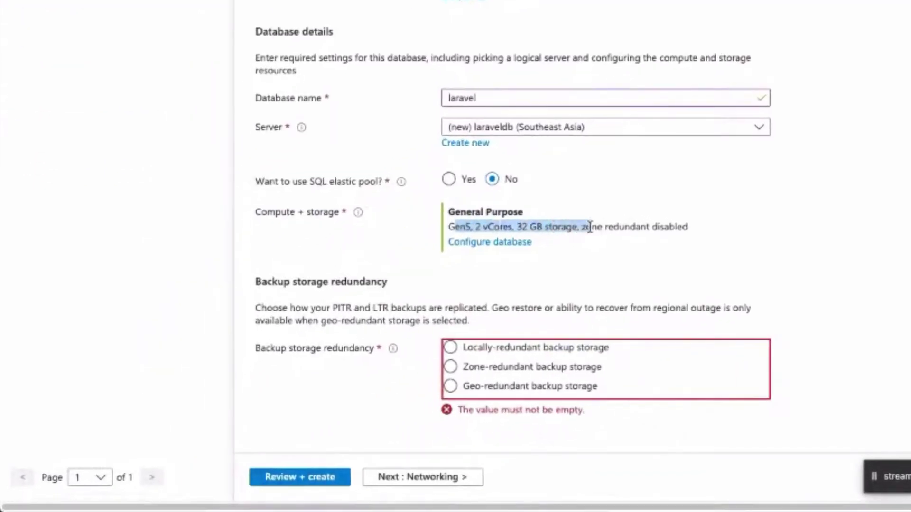
pyautogui.click(673, 227)
pyautogui.moveTo(692, 226); pyautogui.dragTo(444, 215)
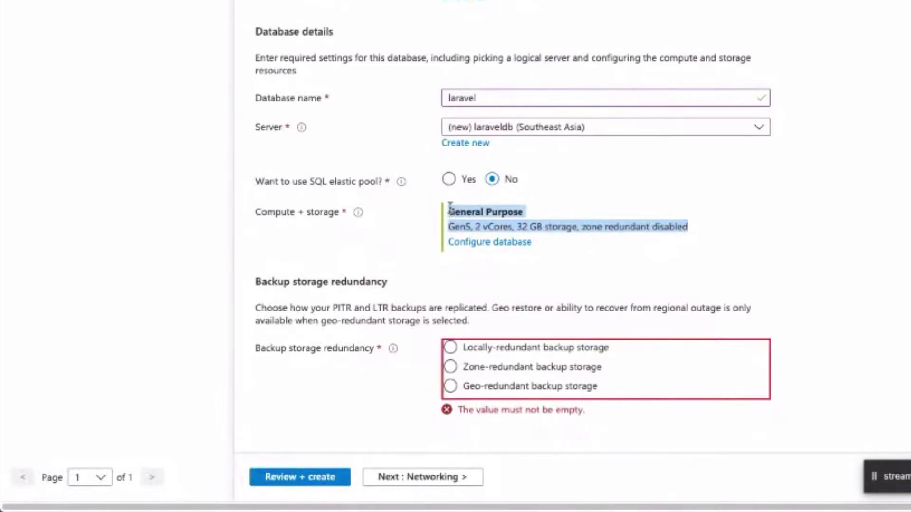
pyautogui.click(400, 224)
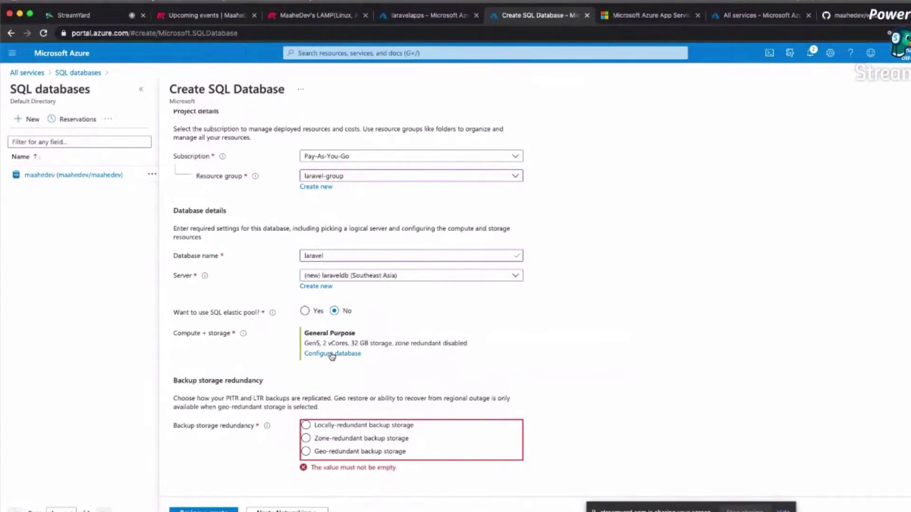
pyautogui.click(332, 356)
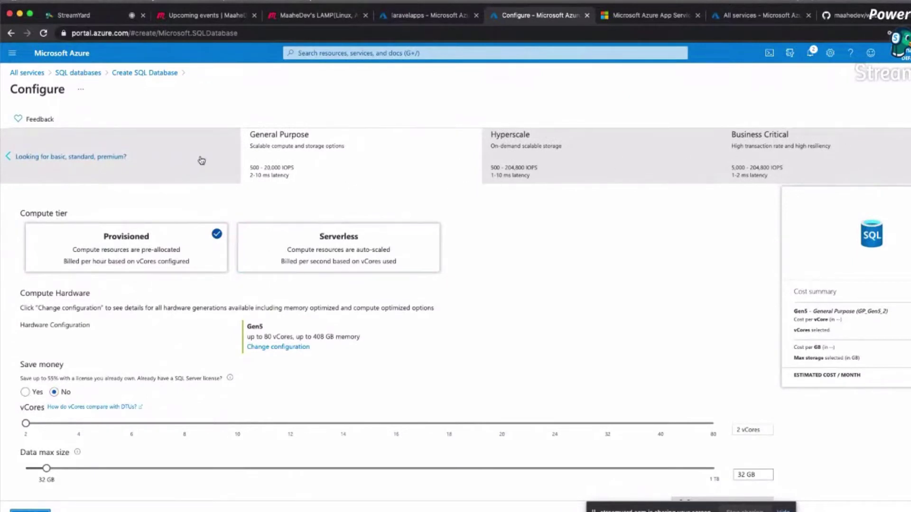
# Keep General Purpose Gen5 with 2 vCores and 32 GB, and choose locally-redundant backup storage.
pyautogui.click(25, 155)
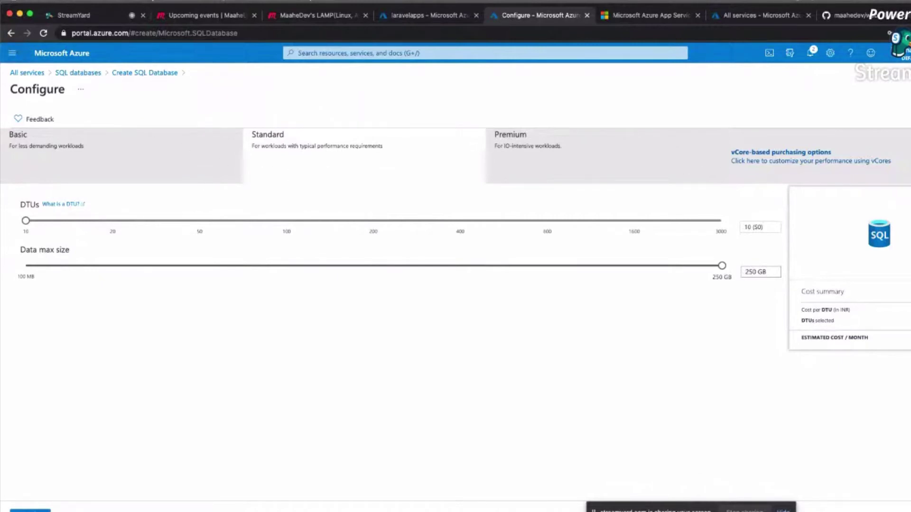
pyautogui.click(781, 152)
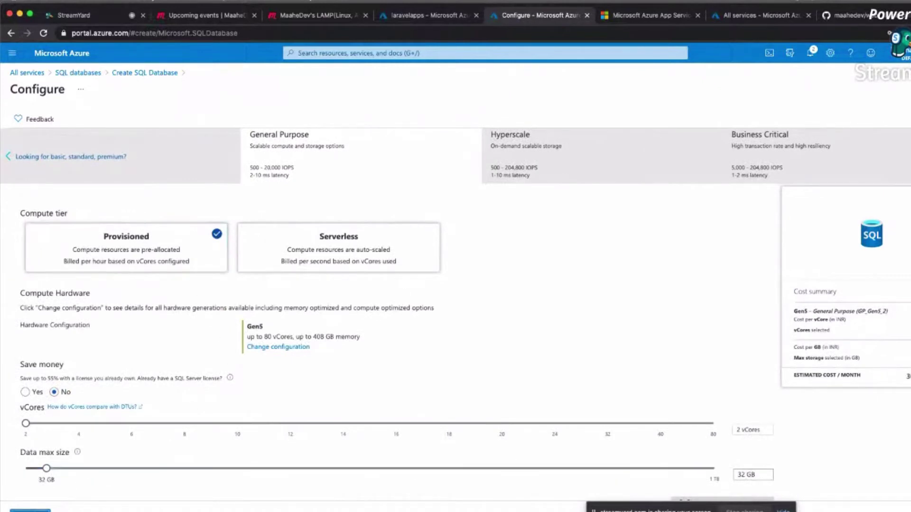
pyautogui.click(30, 511)
pyautogui.click(146, 425)
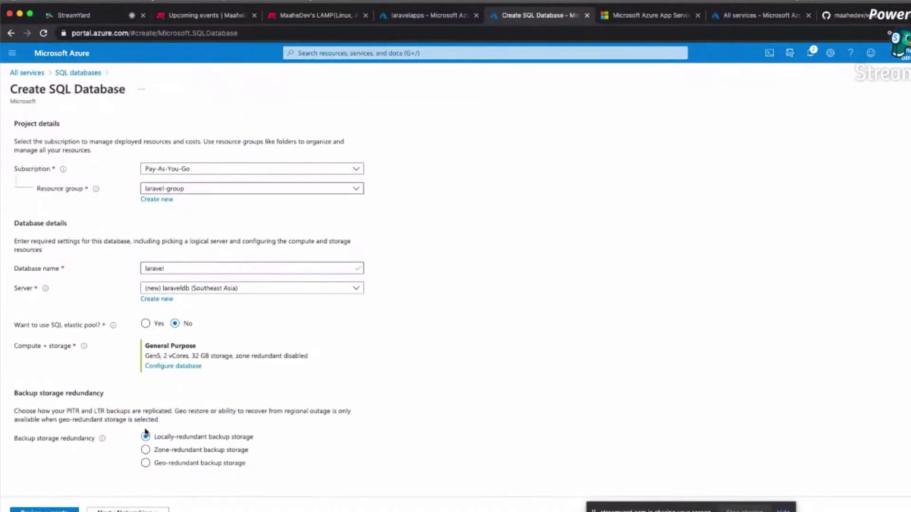
# On the Networking tab, choose Public endpoint and set Allow Azure services to Yes, then go to Additional settings.
pyautogui.click(119, 509)
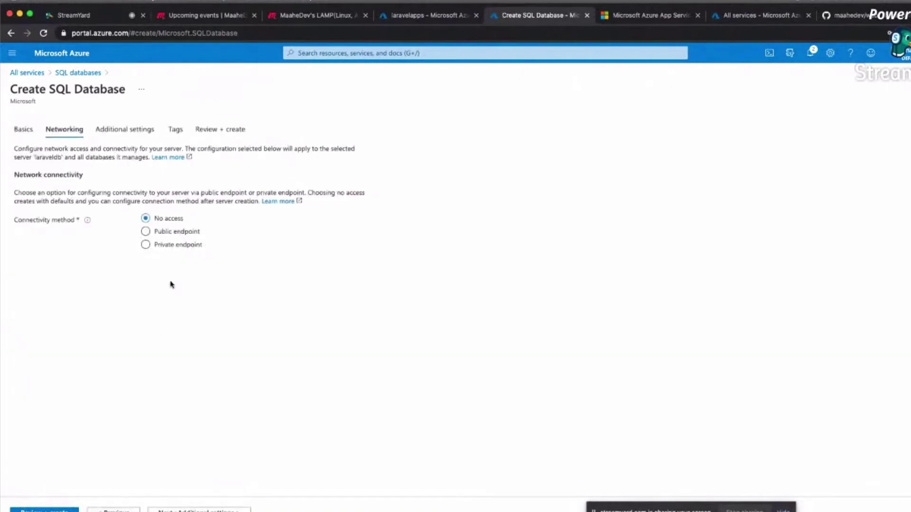
pyautogui.click(146, 232)
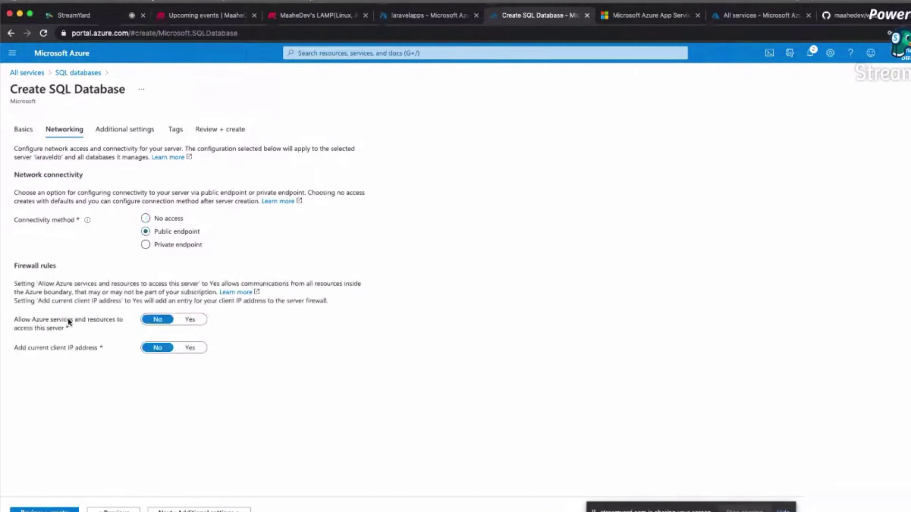
pyautogui.click(192, 322)
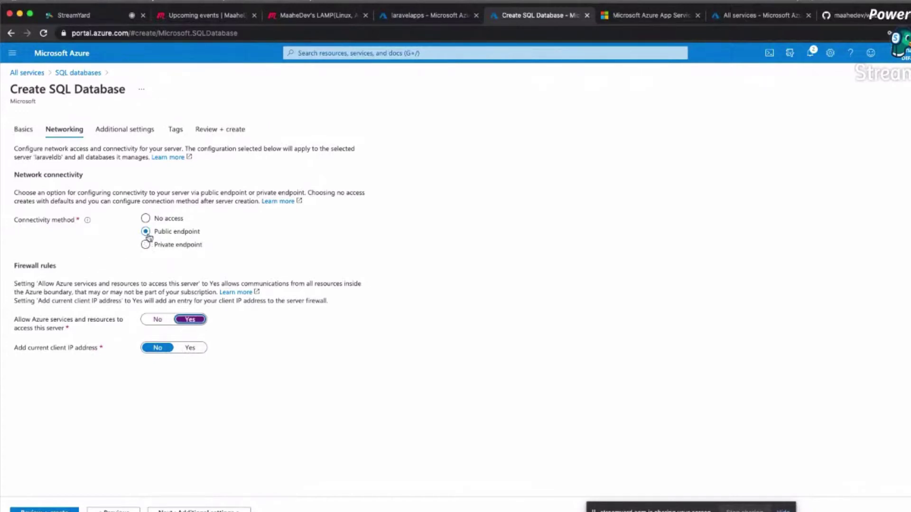
pyautogui.click(199, 510)
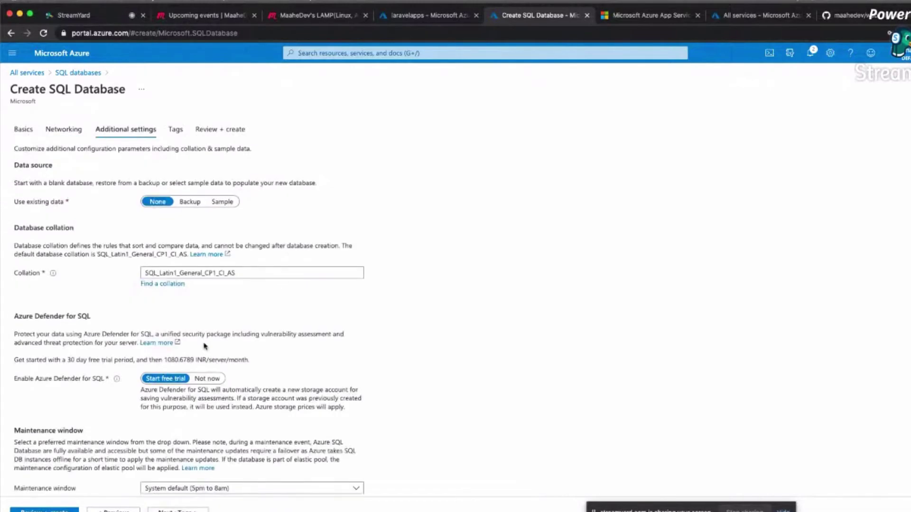
# Choose Not now for the Azure Defender for SQL trial, leave tags empty and reach Review + create.
pyautogui.scroll(-1, 205, 346)
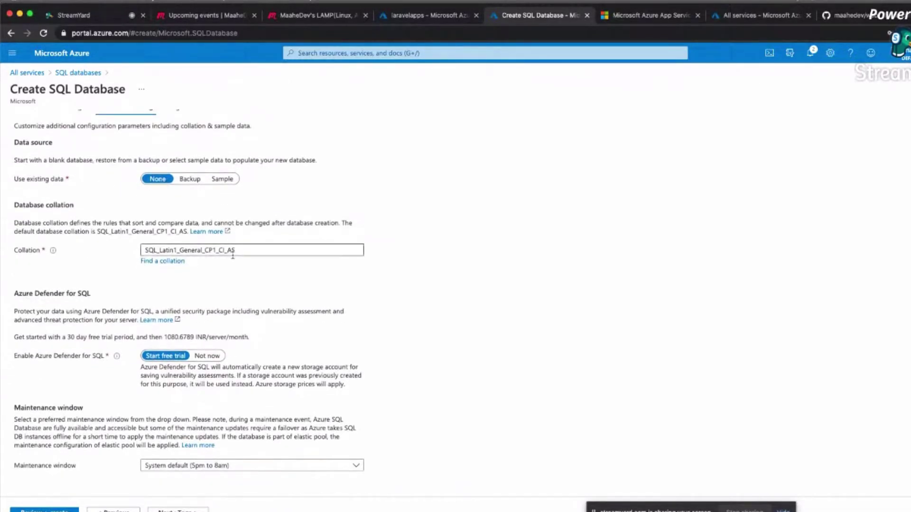
pyautogui.moveTo(35, 356); pyautogui.dragTo(96, 362)
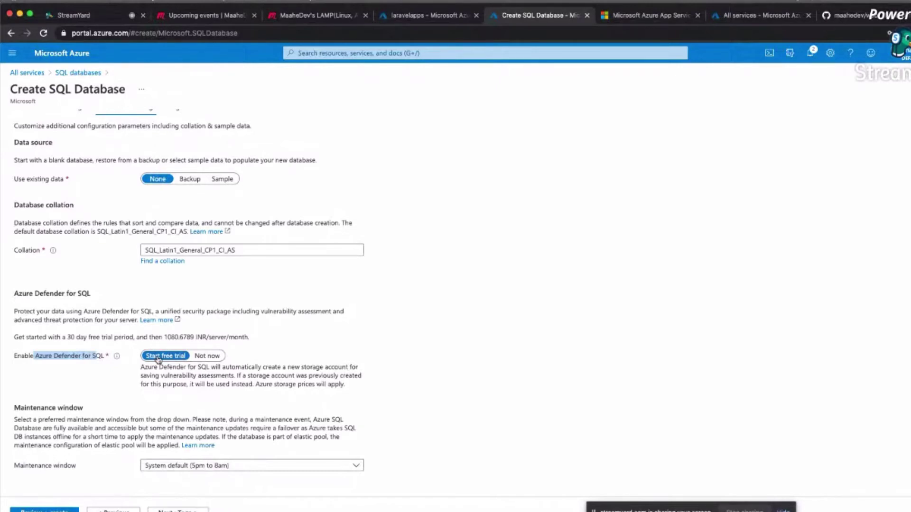
pyautogui.click(207, 356)
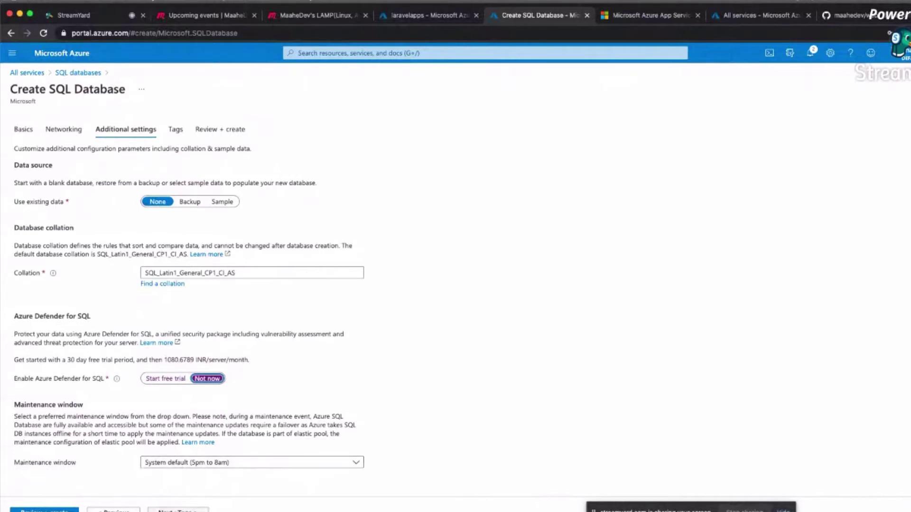
pyautogui.click(178, 510)
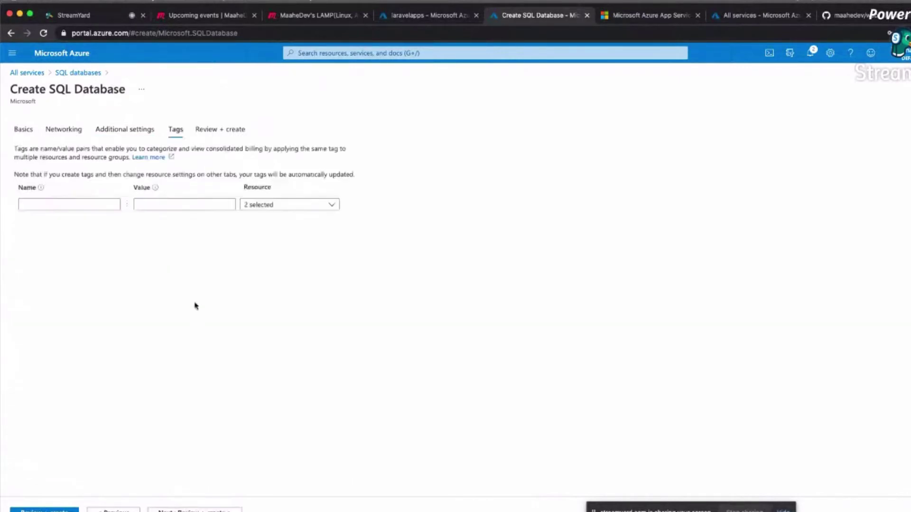
pyautogui.click(90, 205)
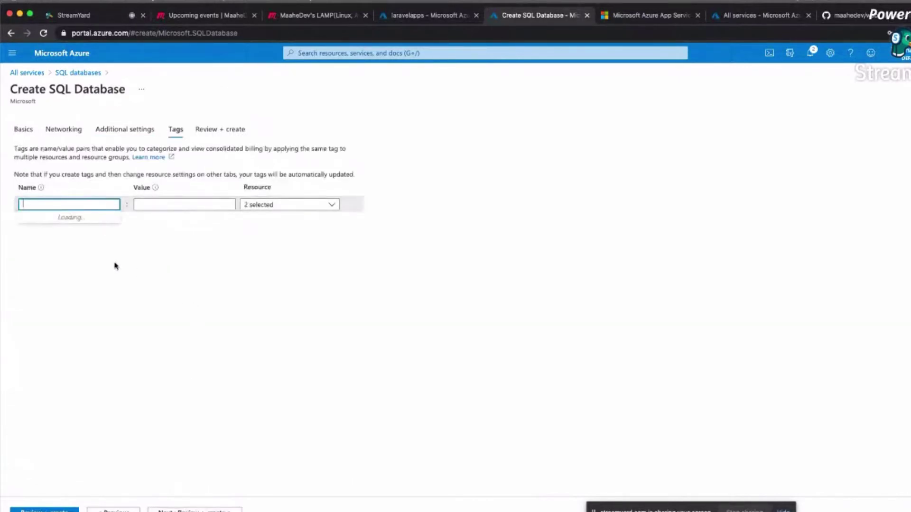
pyautogui.click(199, 508)
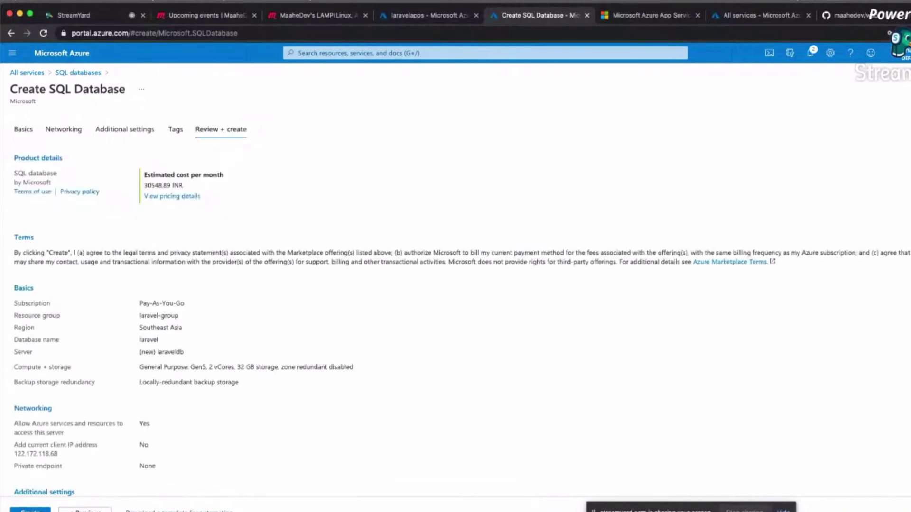
# Review the SQL database's 30548.89 INR monthly cost estimate, then leave for the All services page.
pyautogui.moveTo(144, 186); pyautogui.dragTo(199, 187)
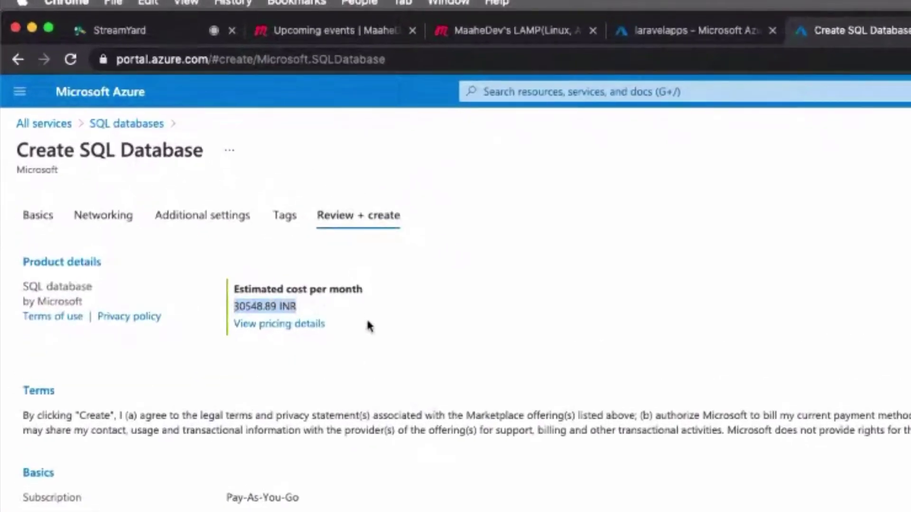
pyautogui.click(279, 287)
pyautogui.moveTo(262, 290); pyautogui.dragTo(387, 295)
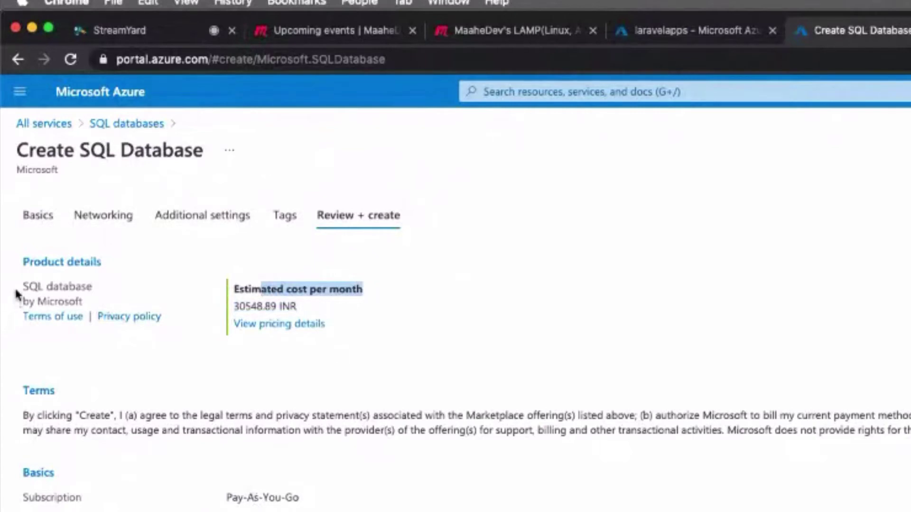
pyautogui.moveTo(14, 286); pyautogui.dragTo(110, 301)
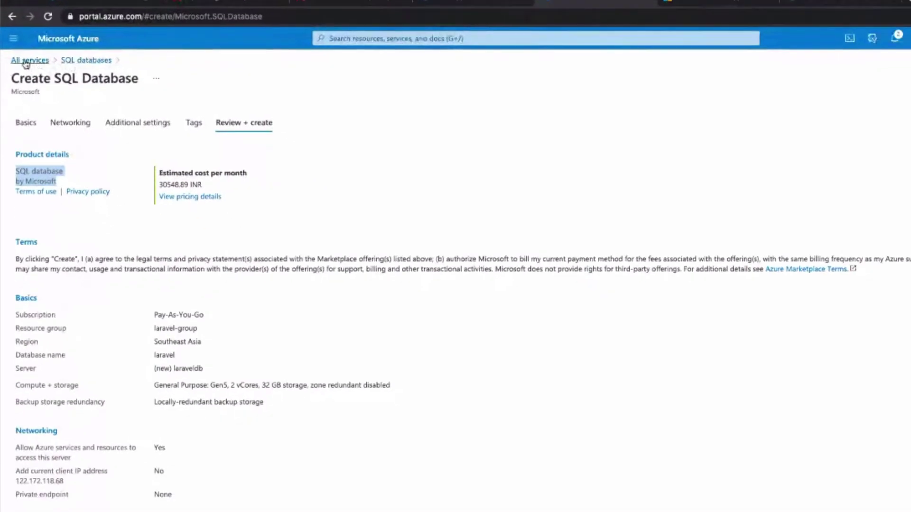
pyautogui.click(28, 60)
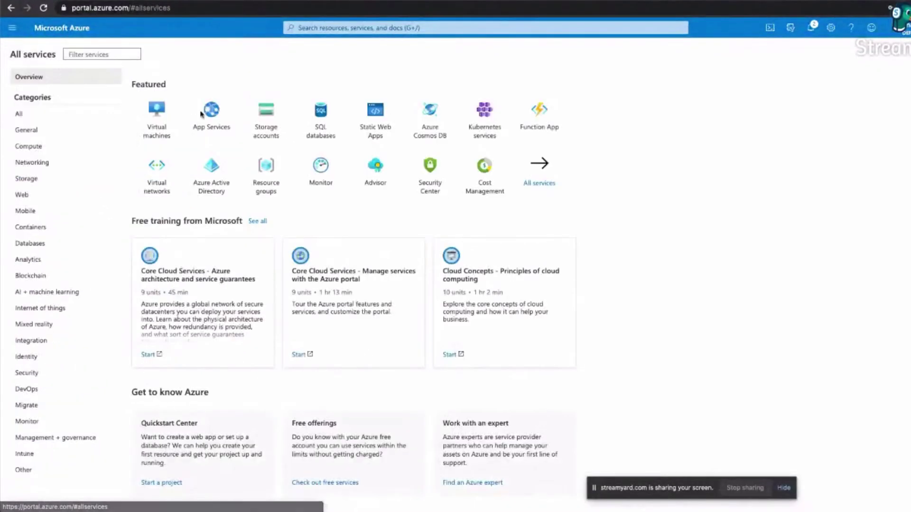
# Open the existing maahedev database from SQL databases and scroll through its overview.
pyautogui.click(320, 124)
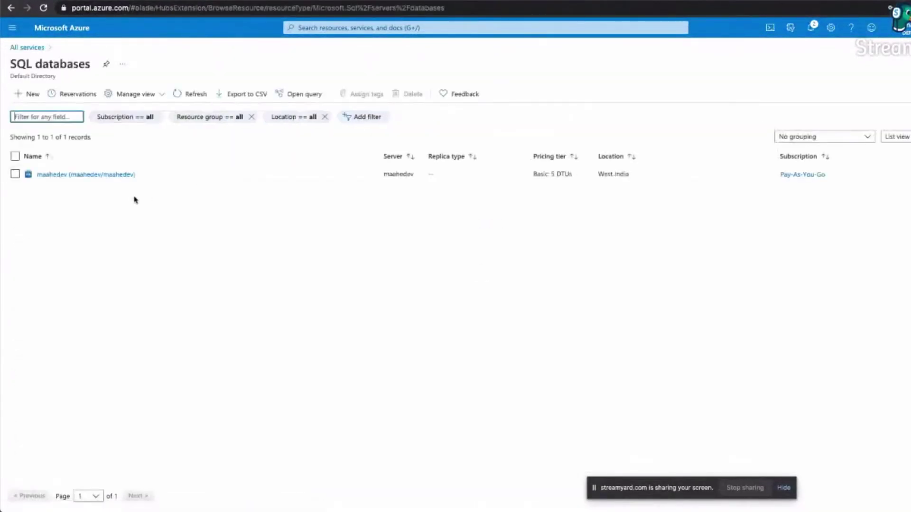
pyautogui.click(75, 175)
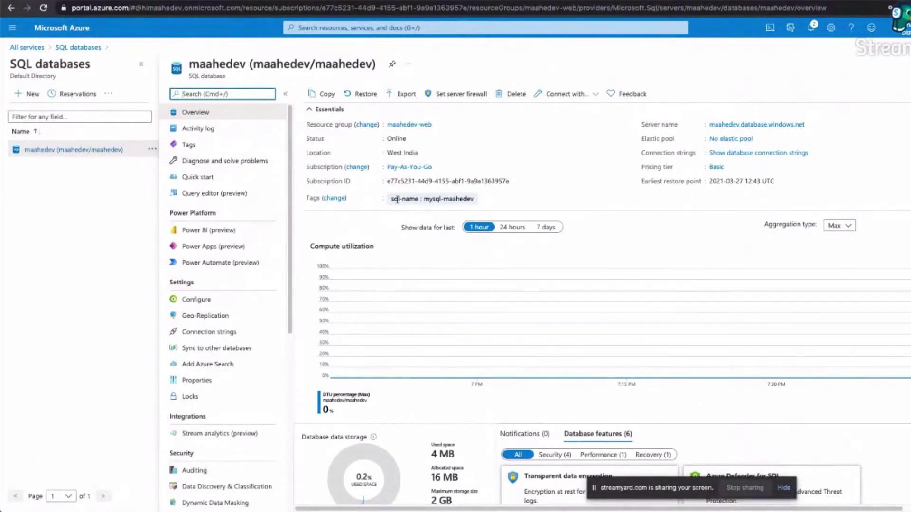
pyautogui.scroll(-3, 397, 199)
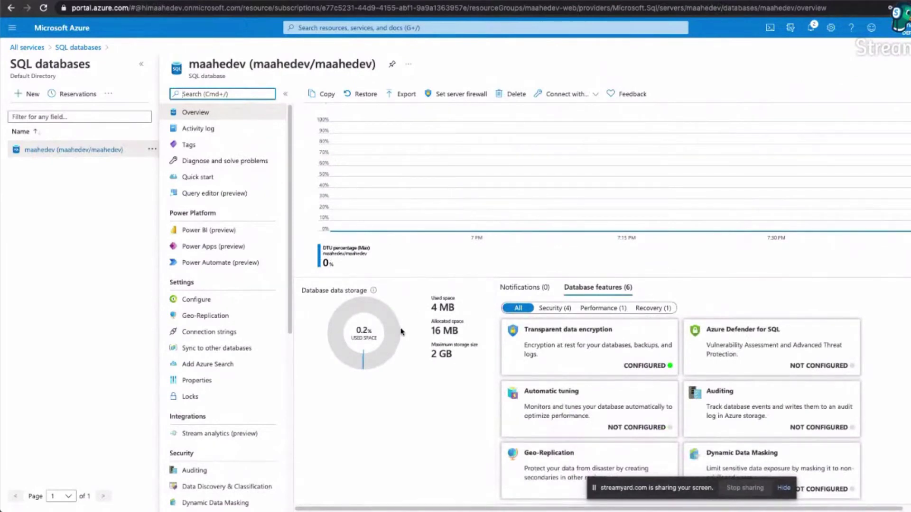
pyautogui.scroll(-5, 237, 423)
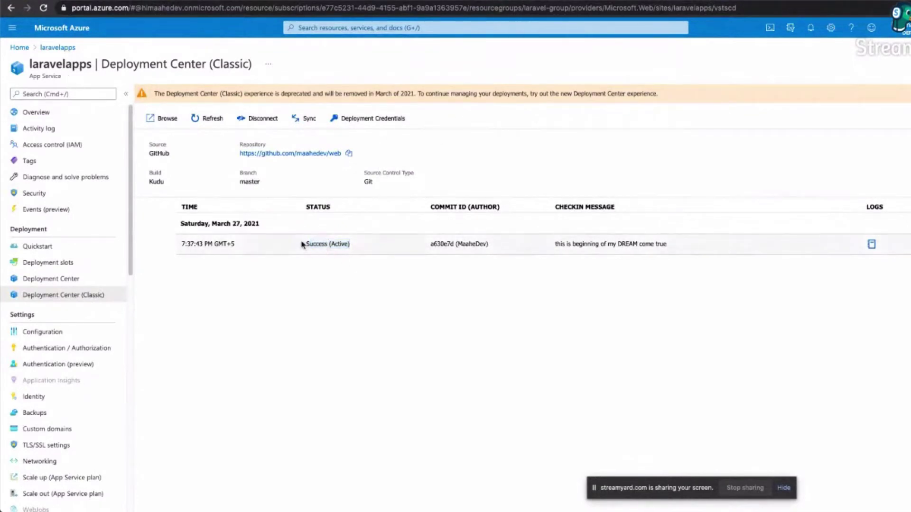
# Confirm the laravelapps deployment shows Success (Active) in Deployment Center (Classic).
pyautogui.moveTo(300, 244); pyautogui.dragTo(376, 247)
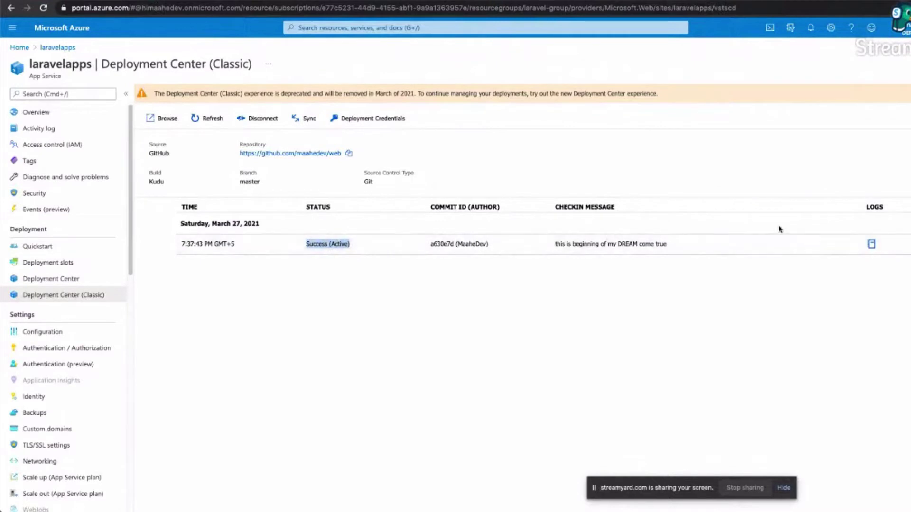
pyautogui.hotkey('ctrl', 'Tab')
pyautogui.scroll(15, 492, 293)
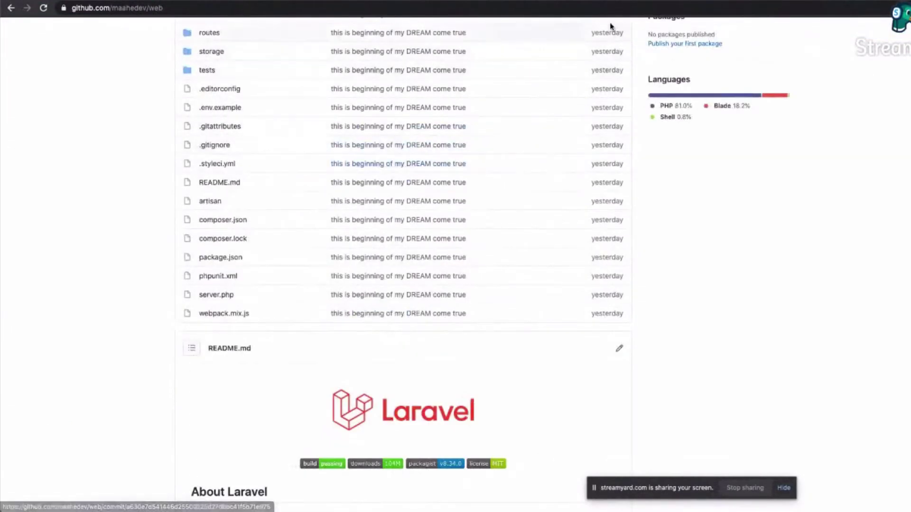
pyautogui.click(416, 1)
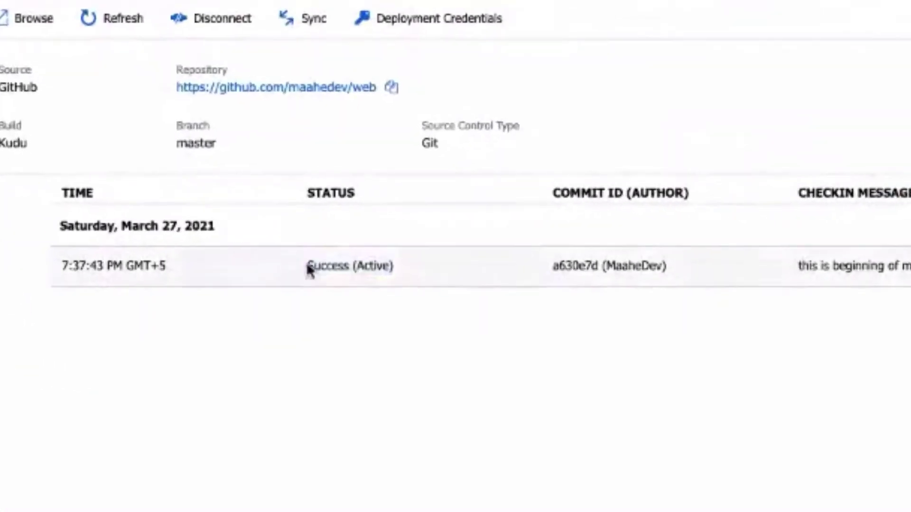
pyautogui.moveTo(309, 269); pyautogui.dragTo(410, 271)
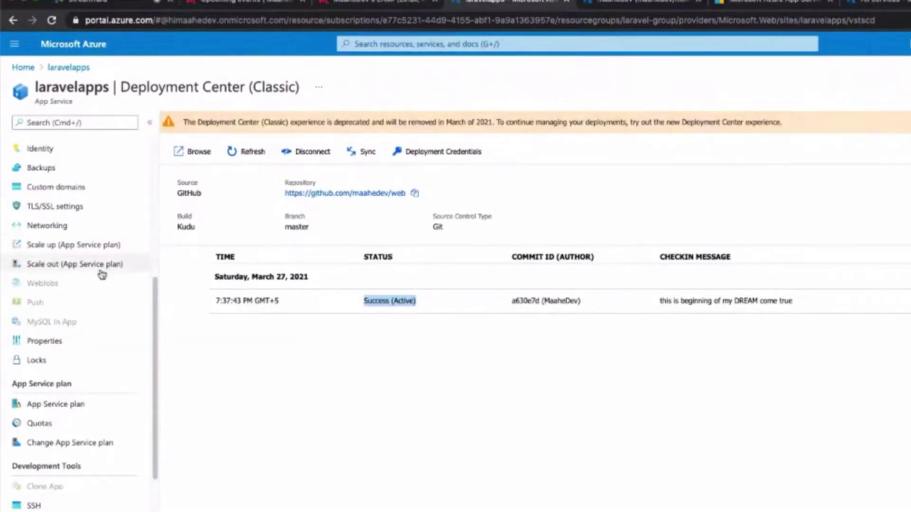
# Open the app's SSH page under Development Tools.
pyautogui.scroll(-1, 97, 279)
pyautogui.scroll(-3, 97, 279)
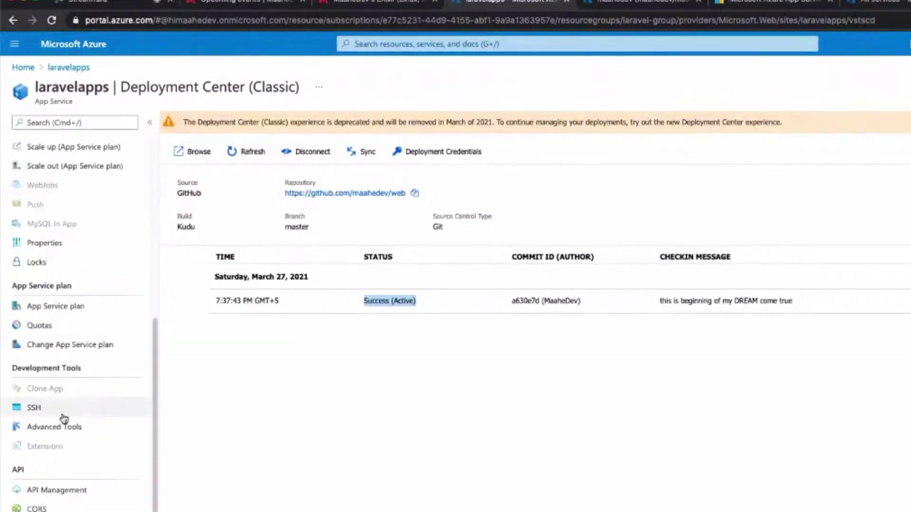
pyautogui.click(49, 409)
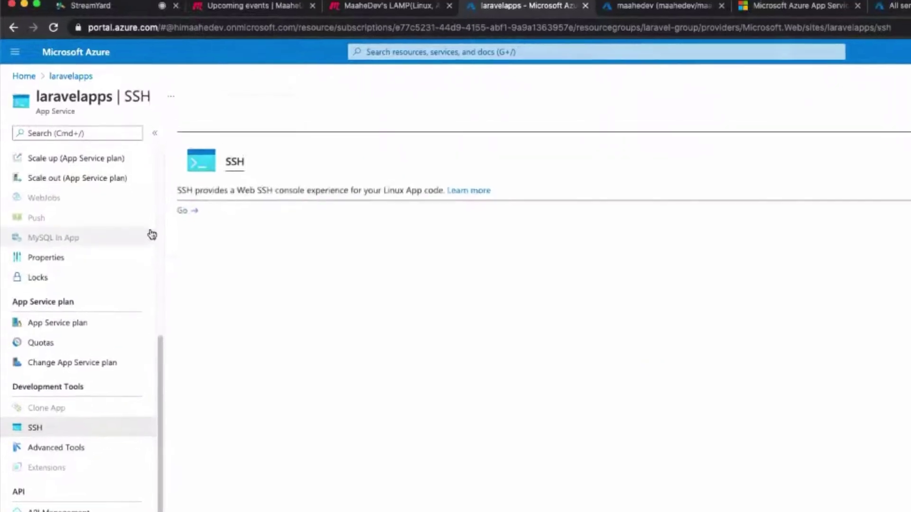
# Launch the Web SSH console and list the home folder contents.
pyautogui.click(204, 247)
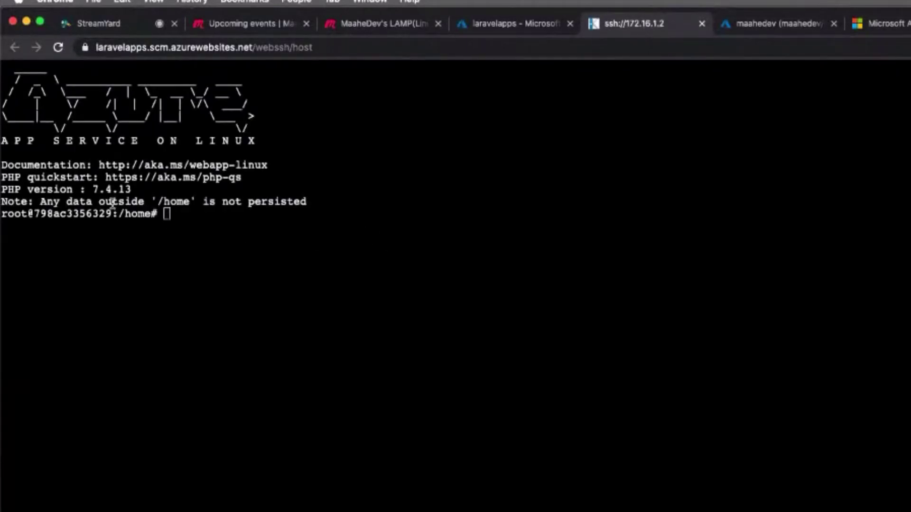
pyautogui.moveTo(171, 205); pyautogui.dragTo(193, 218)
pyautogui.click(199, 219)
pyautogui.write('ls')
pyautogui.press('Return')
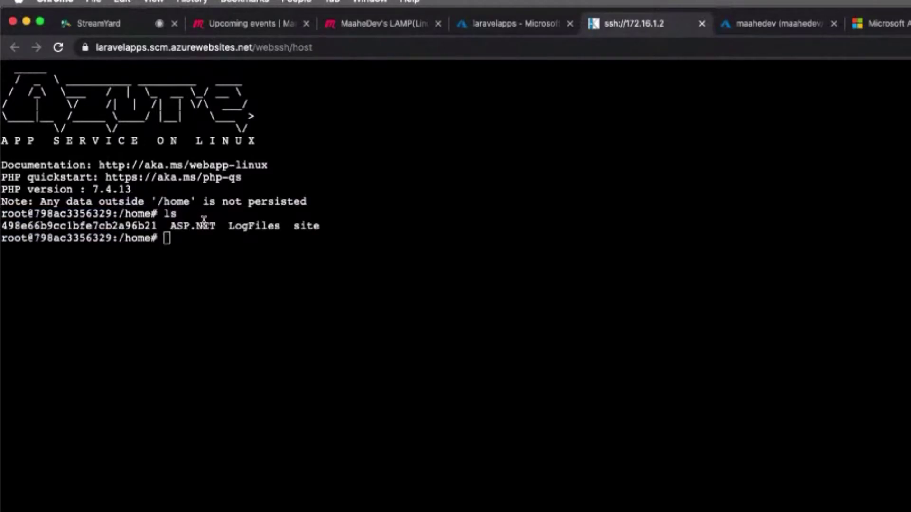
# Change into site/wwwroot, list its Laravel files with ls and ls -l, and start typing php artisan.
pyautogui.write('cd site/wwwroot/')
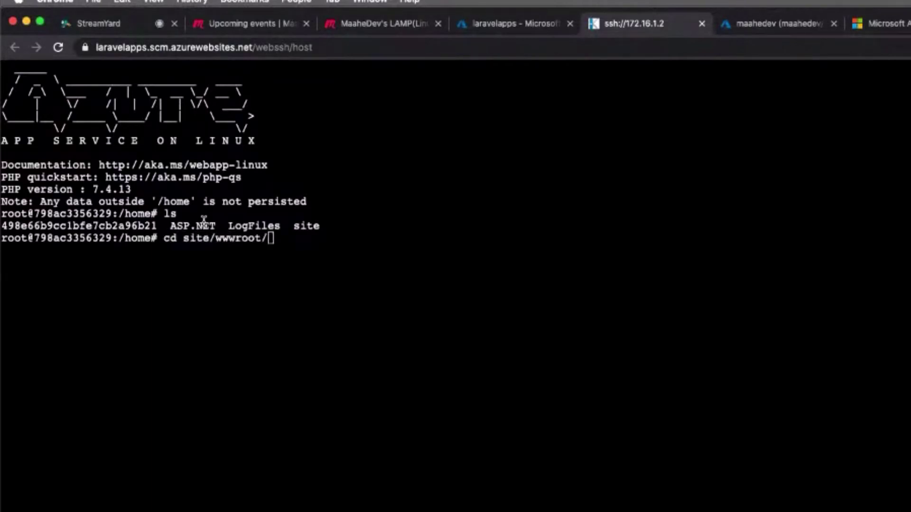
pyautogui.press('Return')
pyautogui.write('ls')
pyautogui.press('Return')
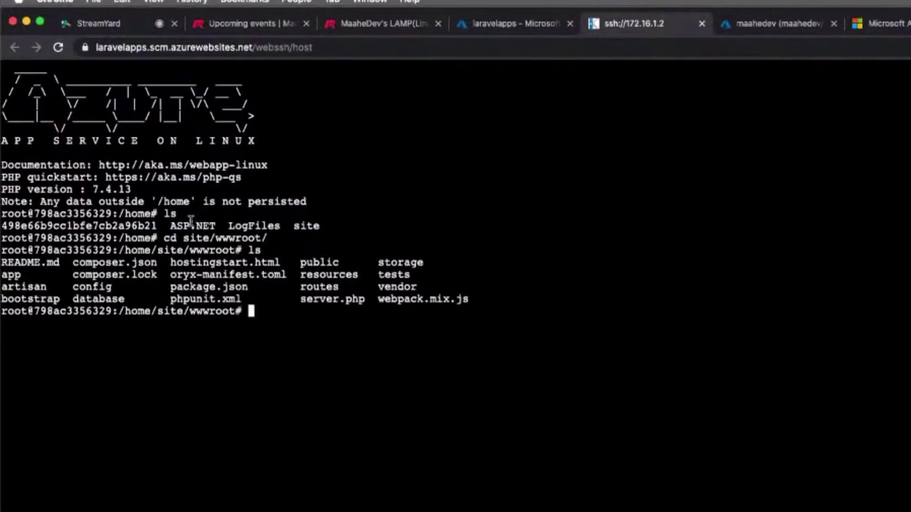
pyautogui.write('ls -l')
pyautogui.press('Return')
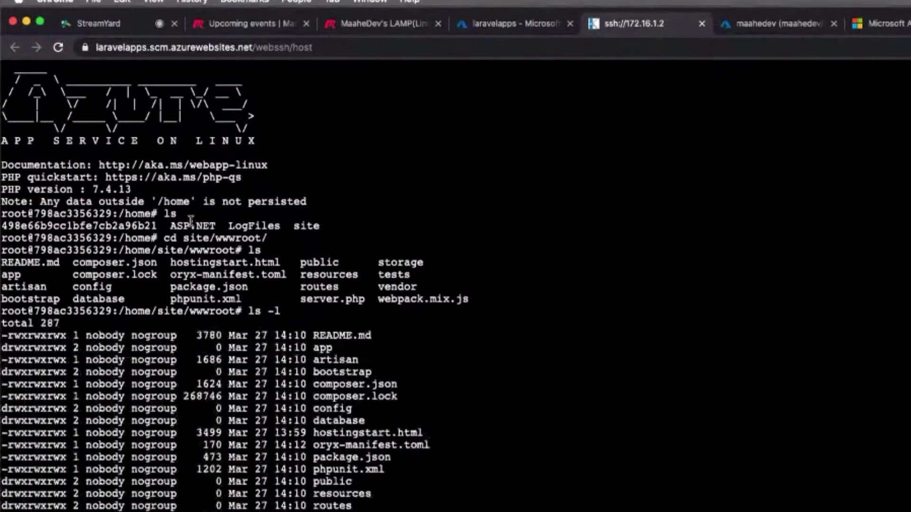
pyautogui.moveTo(300, 327); pyautogui.dragTo(282, 349)
pyautogui.moveTo(365, 510); pyautogui.dragTo(308, 359)
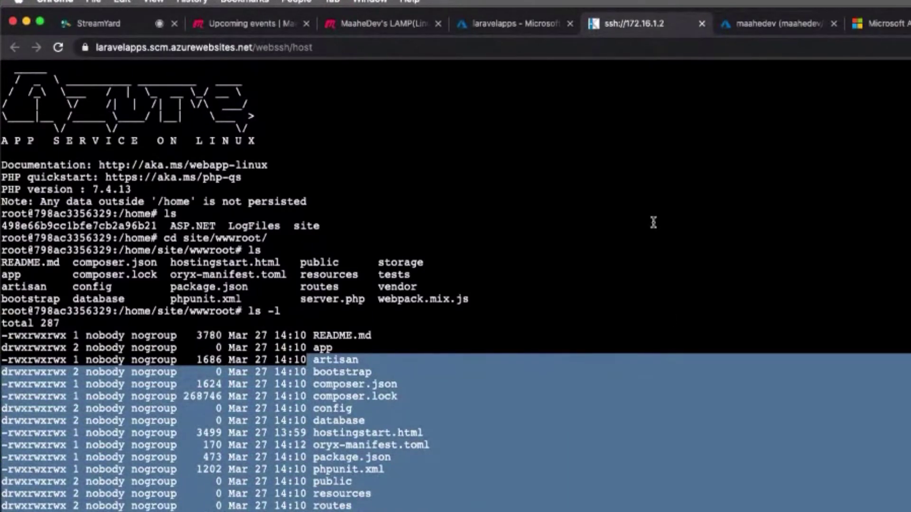
pyautogui.click(457, 441)
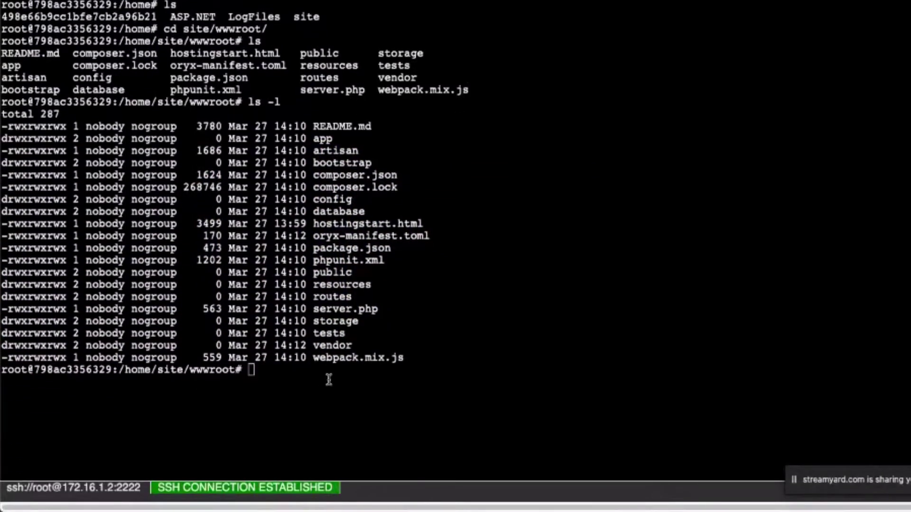
pyautogui.write('php ara')
pyautogui.press('BackSpace')
# Run php artisan and scroll through its list of available commands.
pyautogui.write('t')
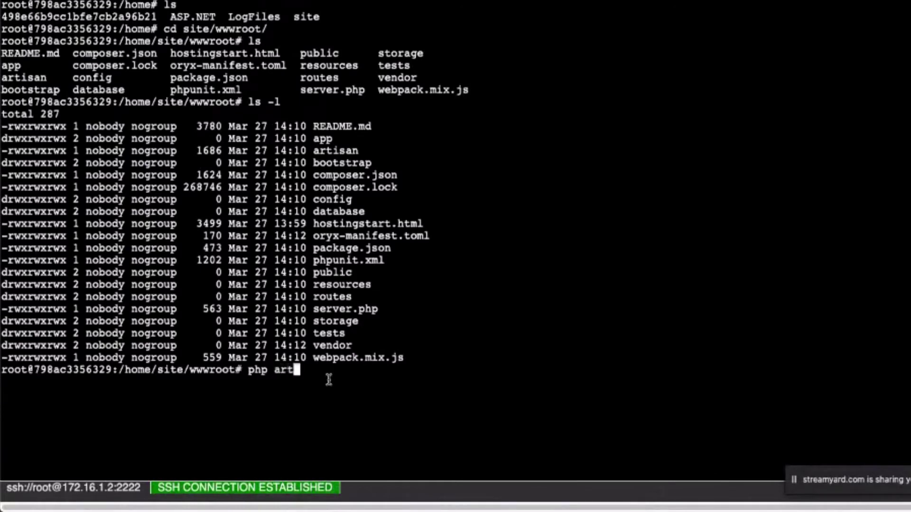
pyautogui.press('Tab')
pyautogui.press('Return')
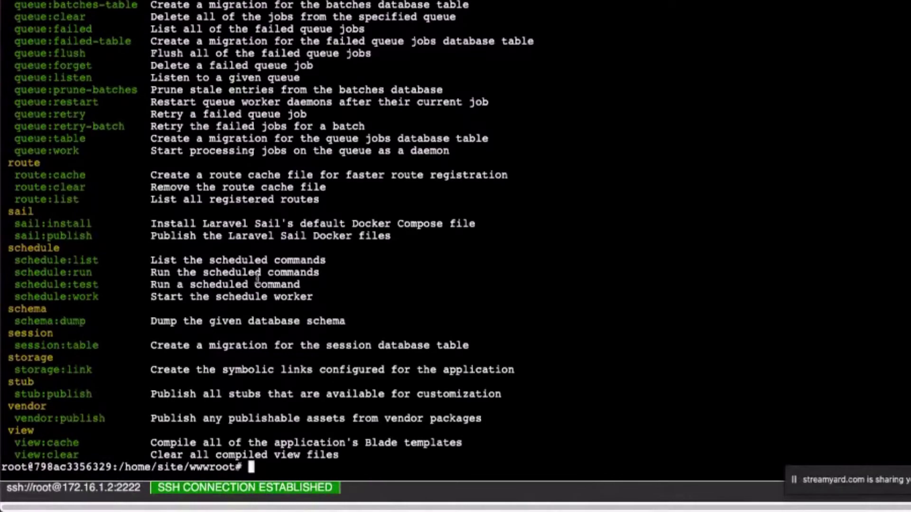
pyautogui.moveTo(22, 8); pyautogui.dragTo(152, 274)
pyautogui.click(153, 275)
pyautogui.scroll(20, 126, 175)
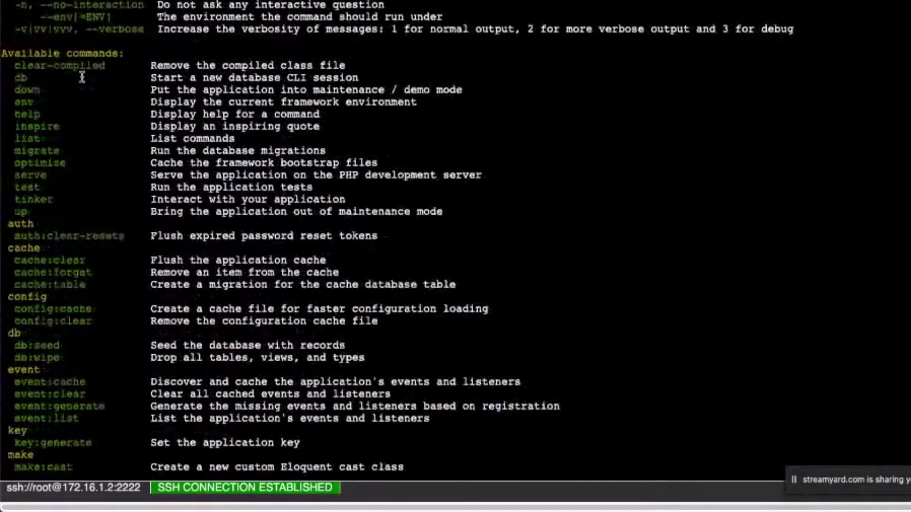
pyautogui.scroll(-20, 83, 77)
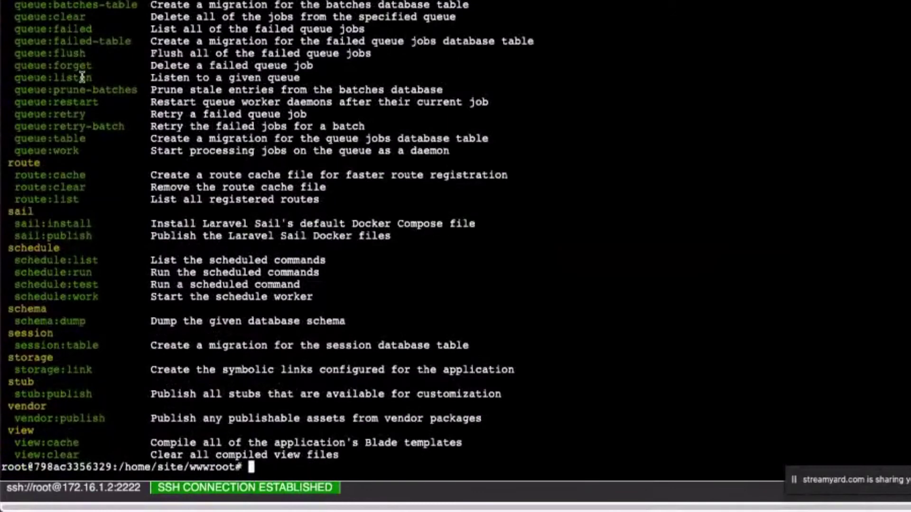
# Check php -v reports PHP 7.4.13, then clear the terminal.
pyautogui.write('php -v')
pyautogui.press('Return')
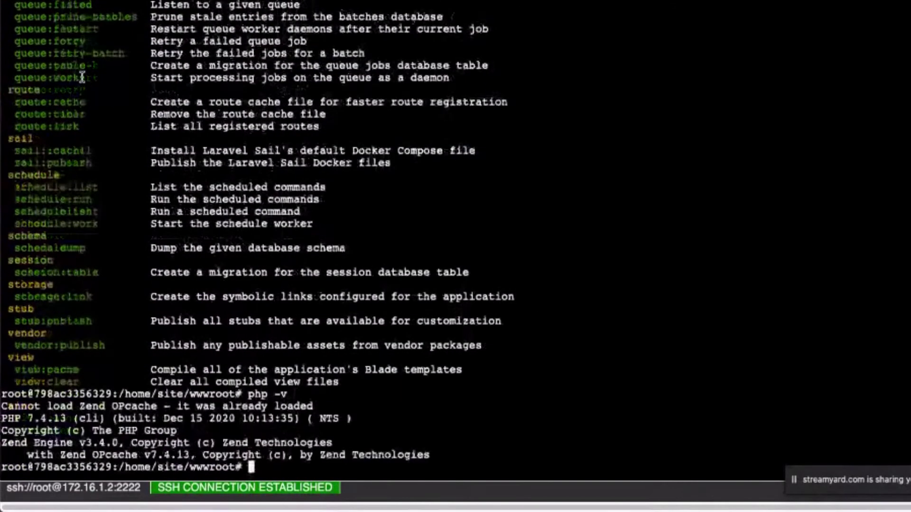
pyautogui.write('clea')
pyautogui.press('Return')
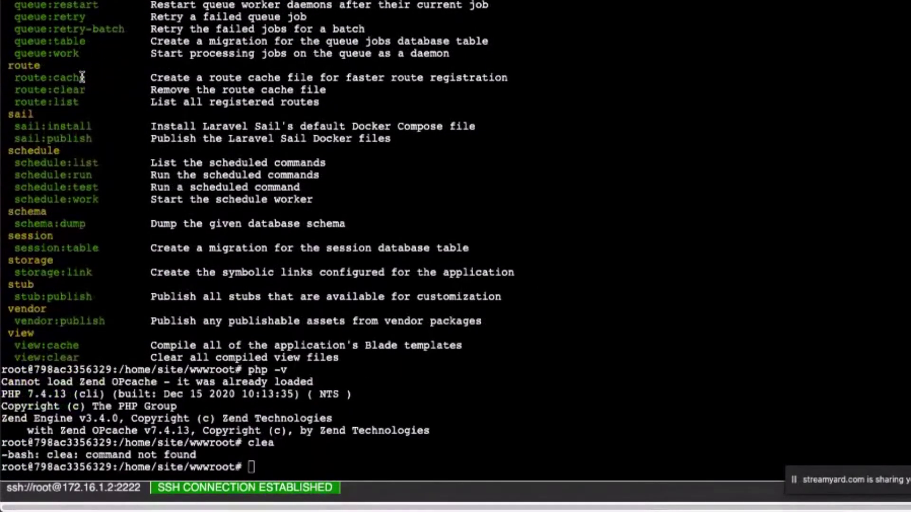
pyautogui.write('clear')
pyautogui.press('Return')
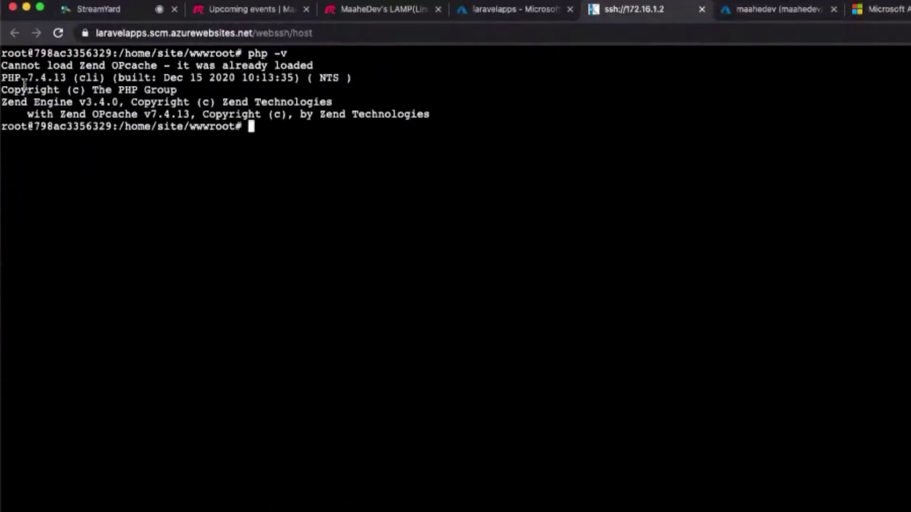
# Reload the app's home page, then list the wwwroot files again in the SSH terminal.
pyautogui.moveTo(26, 86); pyautogui.dragTo(73, 77)
pyautogui.click(73, 79)
pyautogui.click(883, 9)
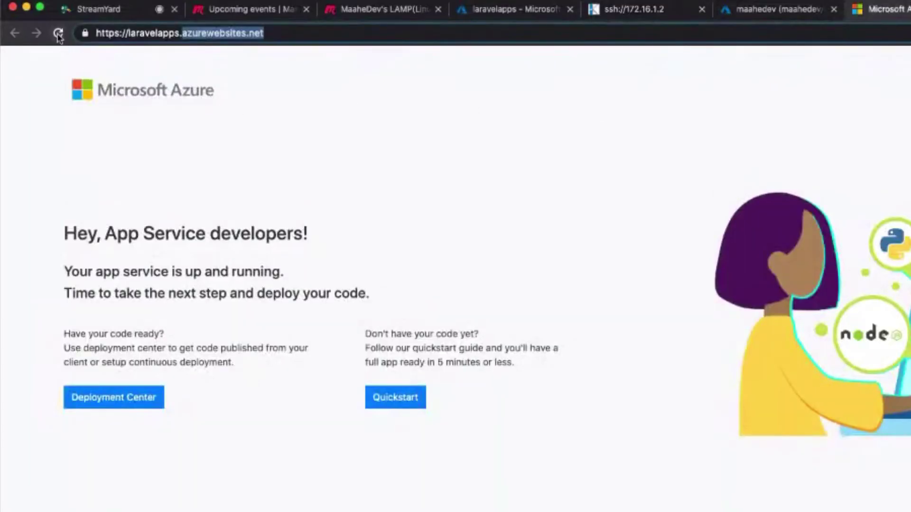
pyautogui.click(58, 33)
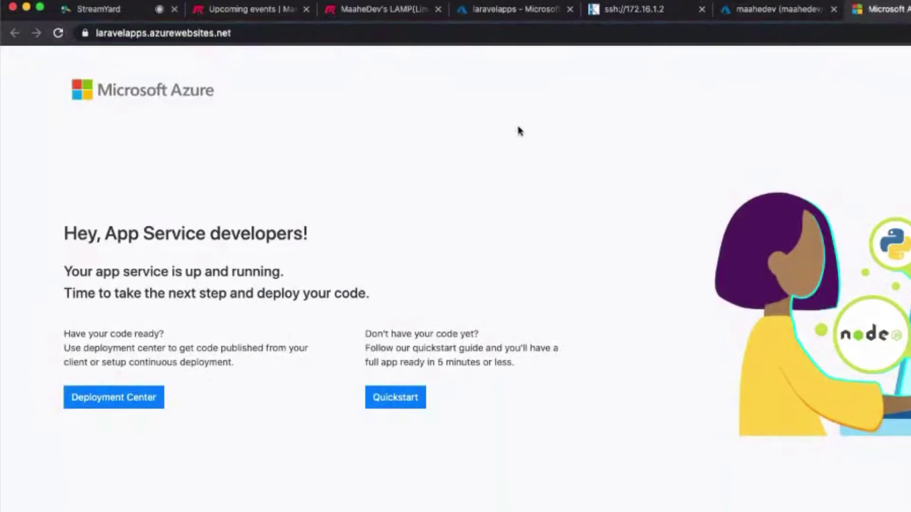
pyautogui.click(650, 11)
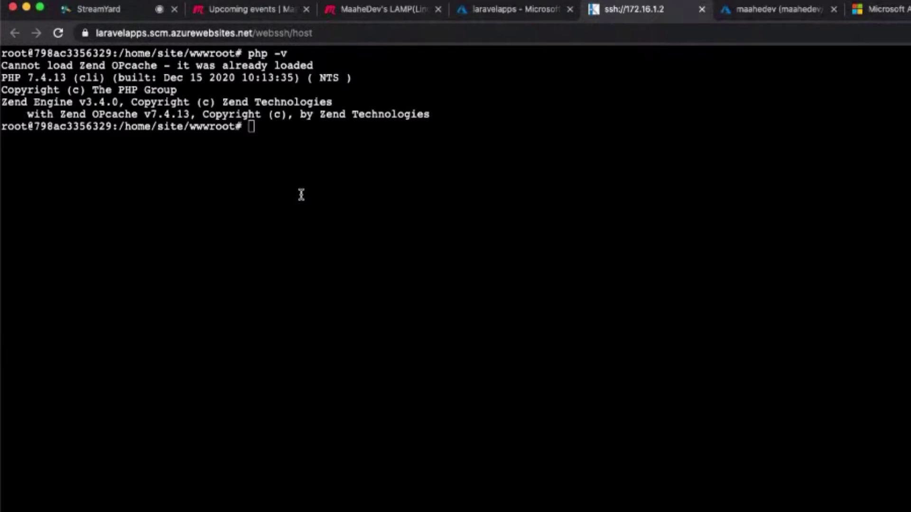
pyautogui.write('ls')
pyautogui.press('Return')
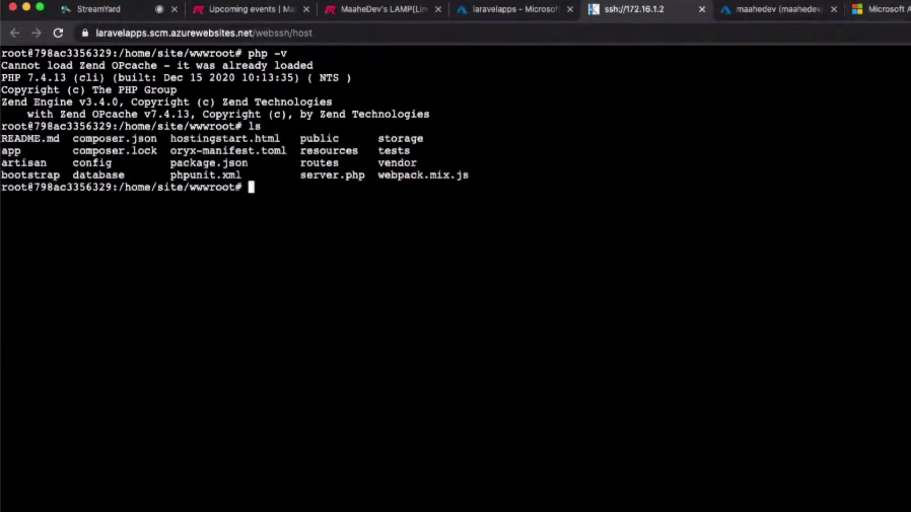
# Load the site's /public page, which shows a 500 Server Error, and return to the terminal.
pyautogui.press('super+9')
pyautogui.click(345, 35)
pyautogui.click(345, 34)
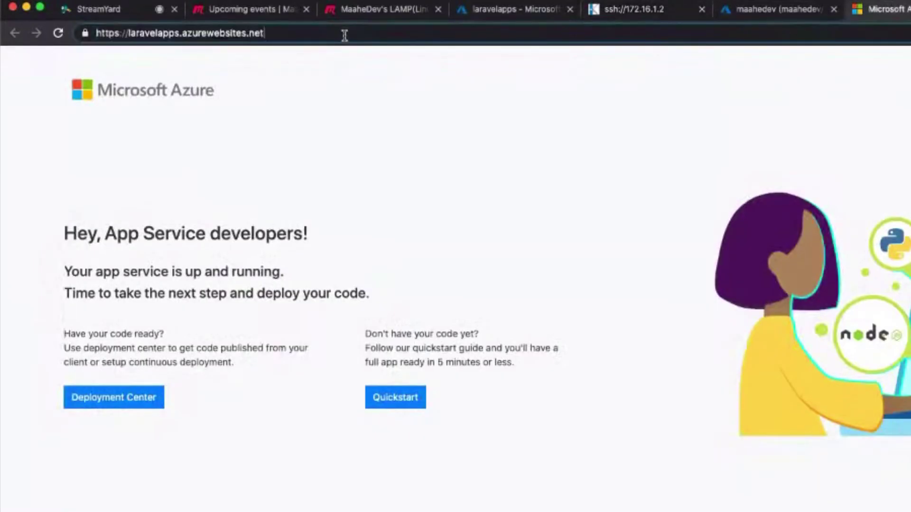
pyautogui.write('/pu')
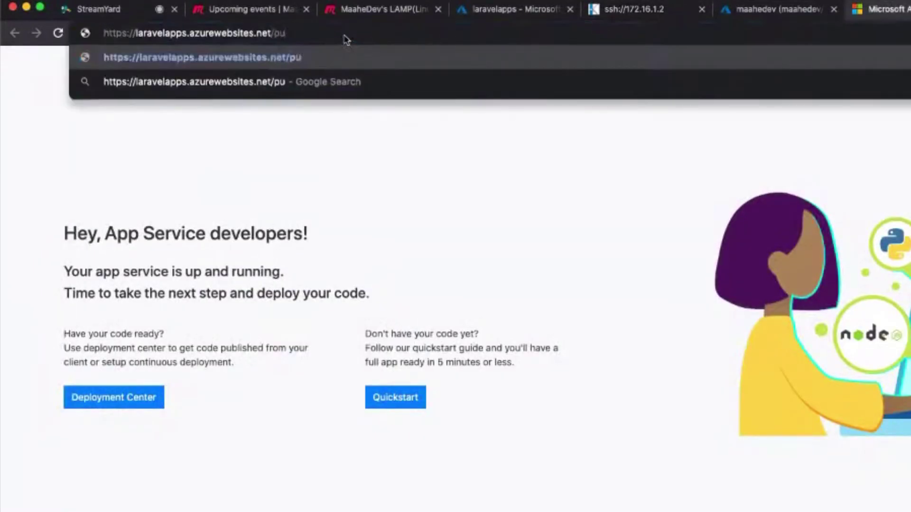
pyautogui.write('blic')
pyautogui.press('Return')
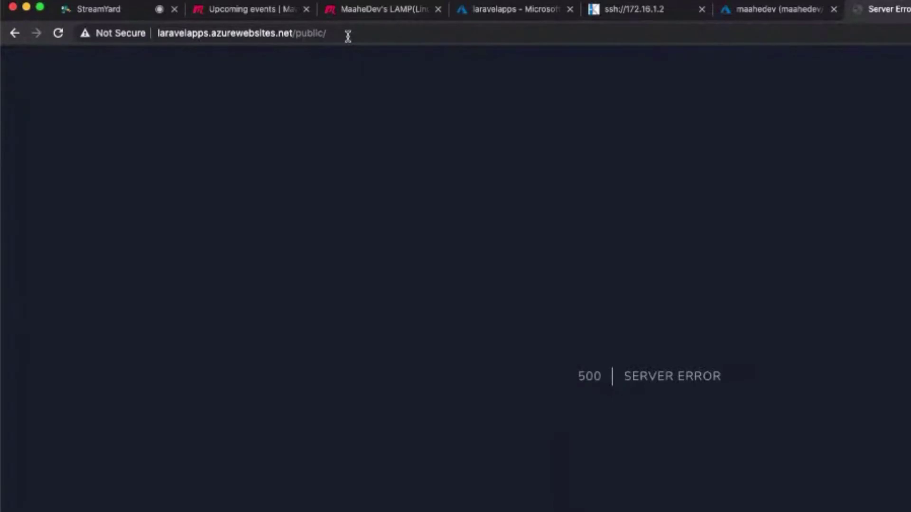
pyautogui.click(764, 9)
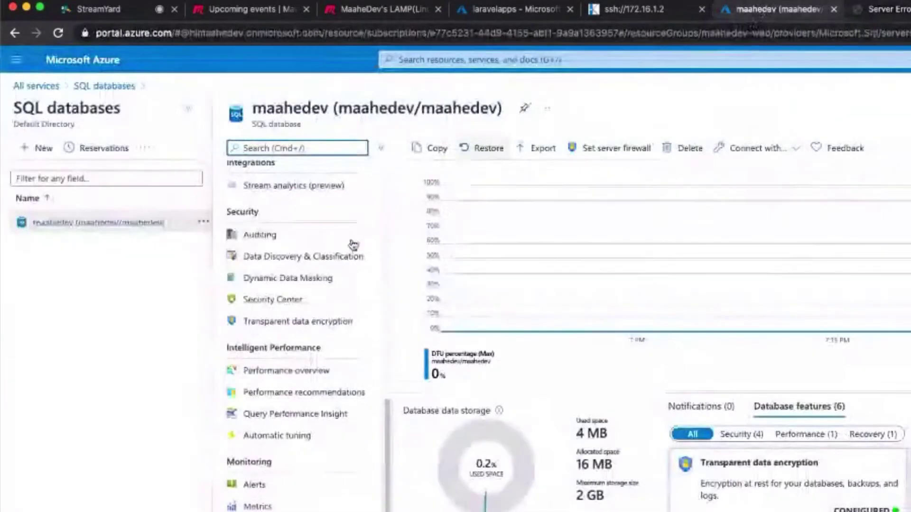
pyautogui.click(626, 9)
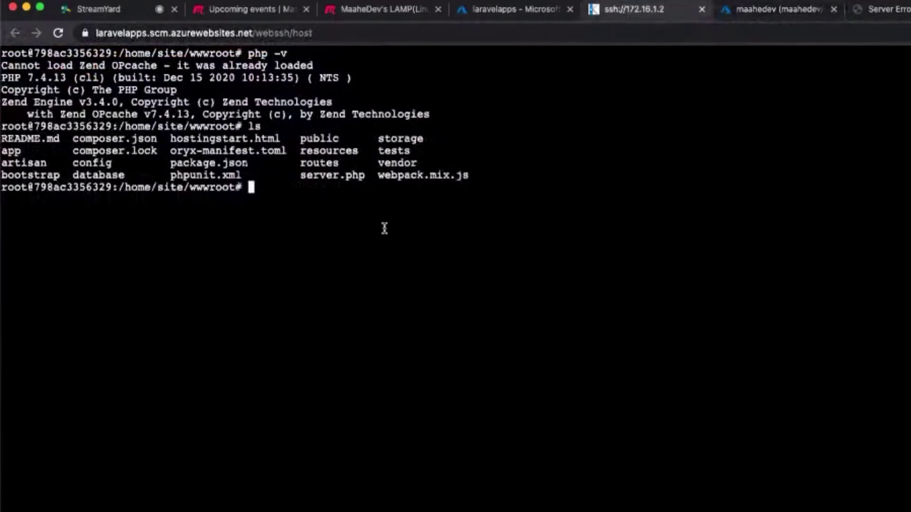
pyautogui.click(338, 242)
# Find the Composer download page and run its installer download command in the SSH terminal.
pyautogui.press('super+t')
pyautogui.write('com')
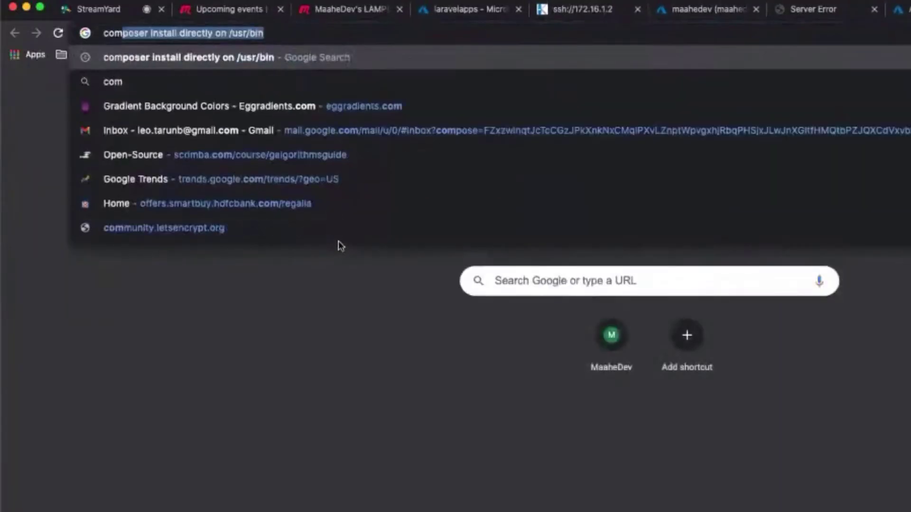
pyautogui.write('pser install')
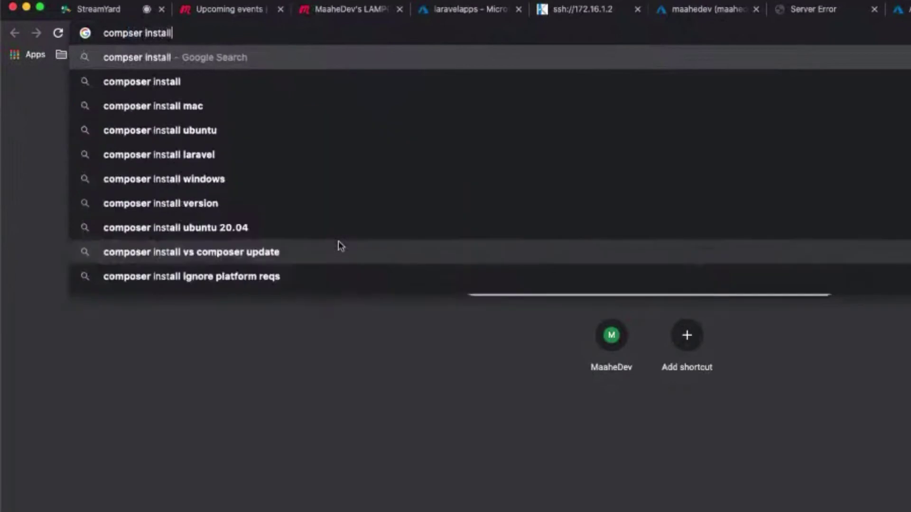
pyautogui.press('Return')
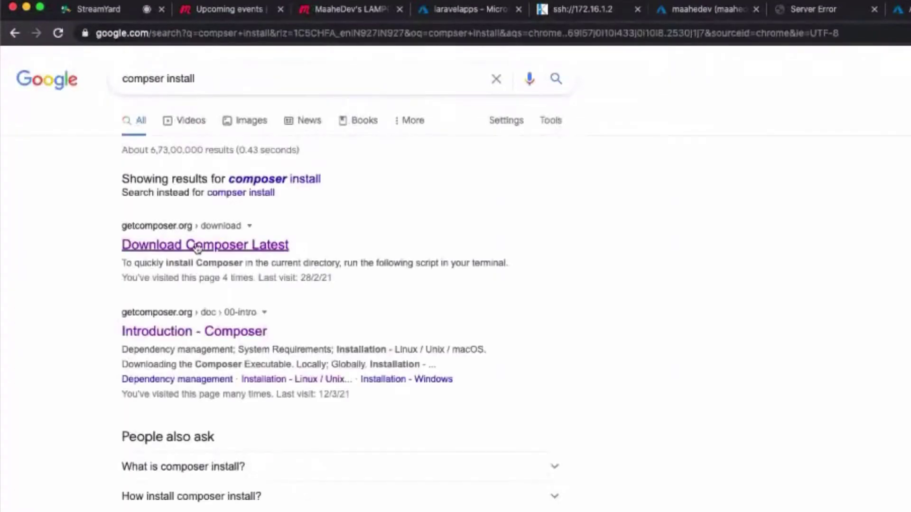
pyautogui.click(202, 246)
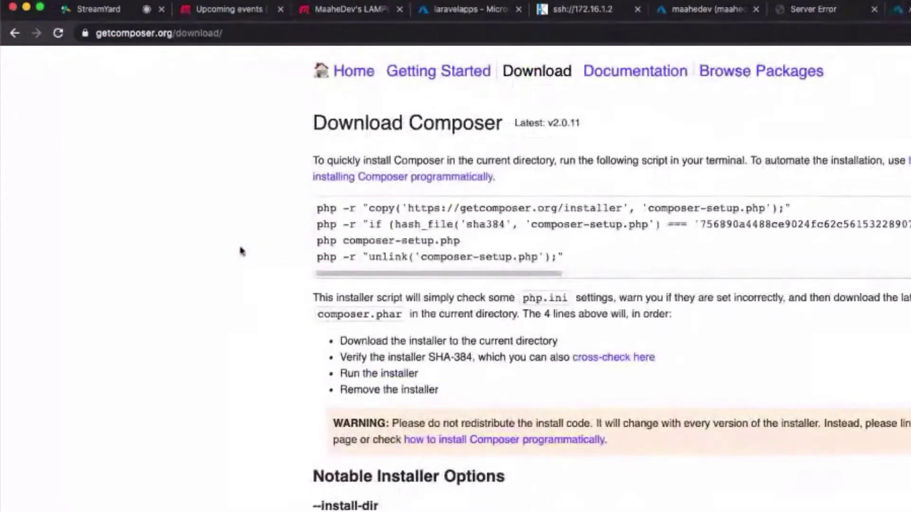
pyautogui.tripleClick(325, 208)
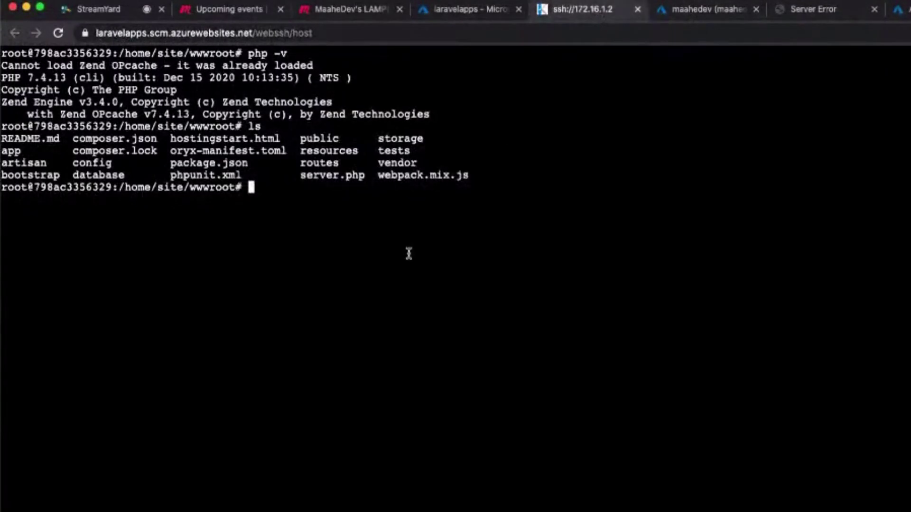
pyautogui.write('php -r "copy(\'https://getcomposer.org/installer\', \'composer-setup.php\');"')
pyautogui.press('Return')
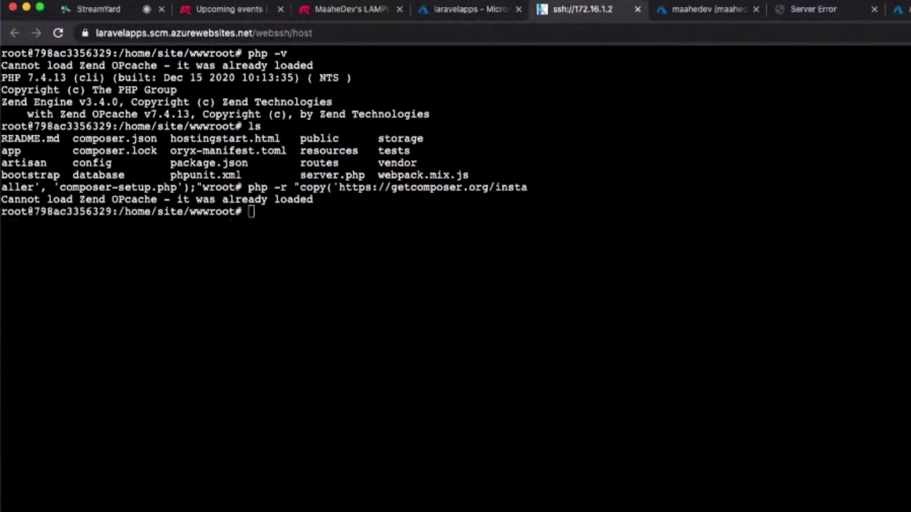
# Run the Composer installer hash-check command to verify the download.
pyautogui.press('super+9')
pyautogui.tripleClick(515, 224)
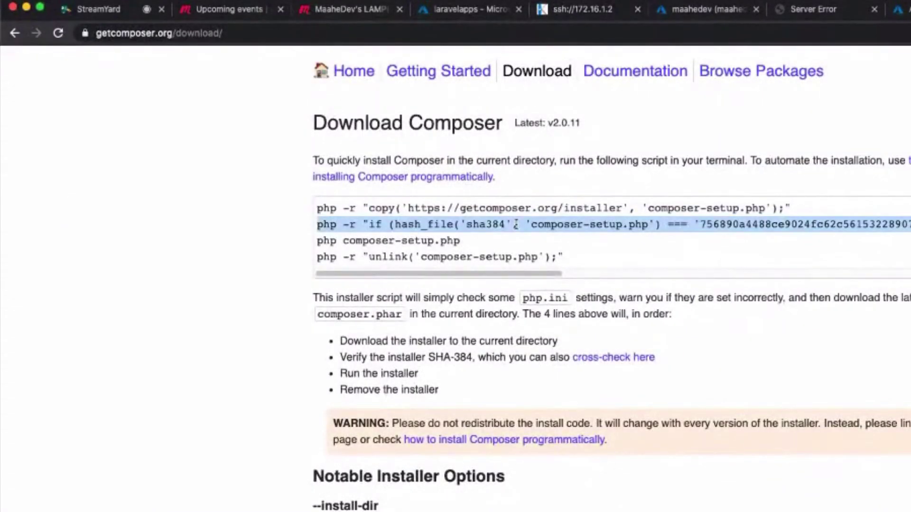
pyautogui.click(596, 13)
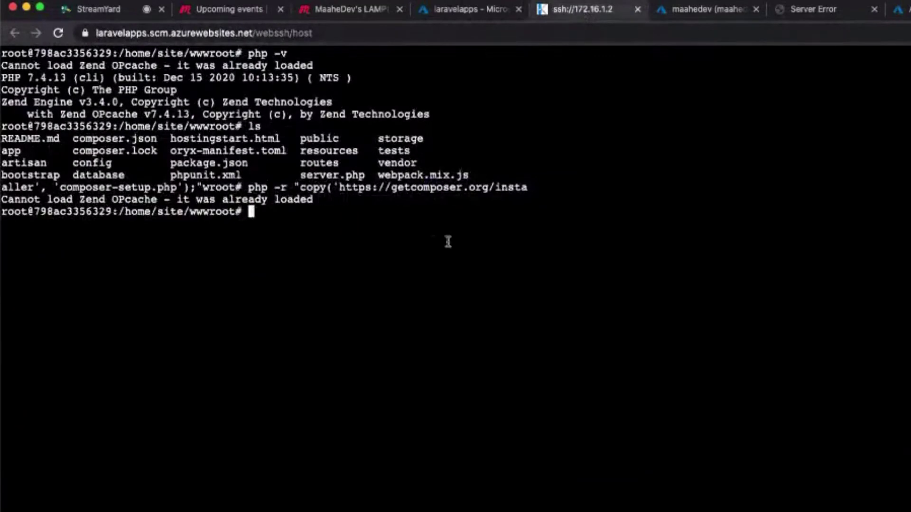
pyautogui.press('super+v')
pyautogui.press('Return')
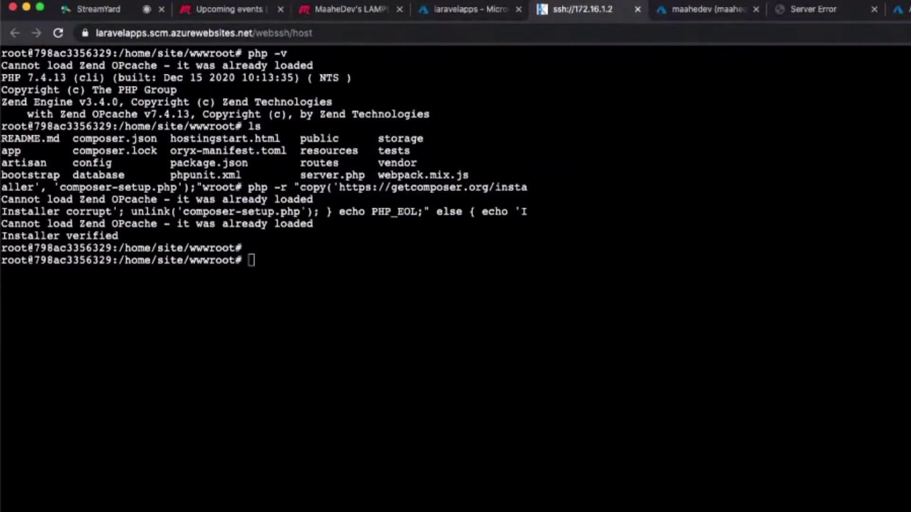
# Run php composer-setup.php to install Composer 2.0.11 as composer.phar.
pyautogui.hotkey('ctrl', 'Tab')
pyautogui.tripleClick(421, 243)
pyautogui.press('super+c')
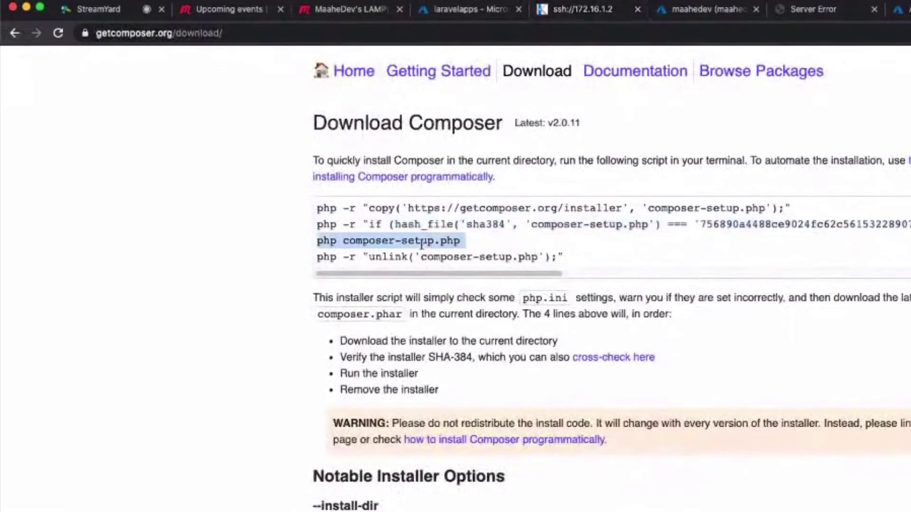
pyautogui.click(564, 11)
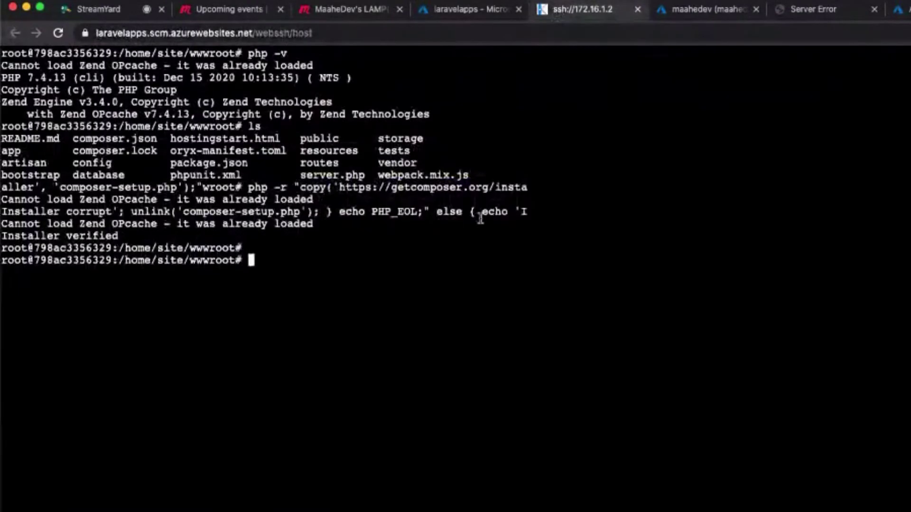
pyautogui.press('super+v')
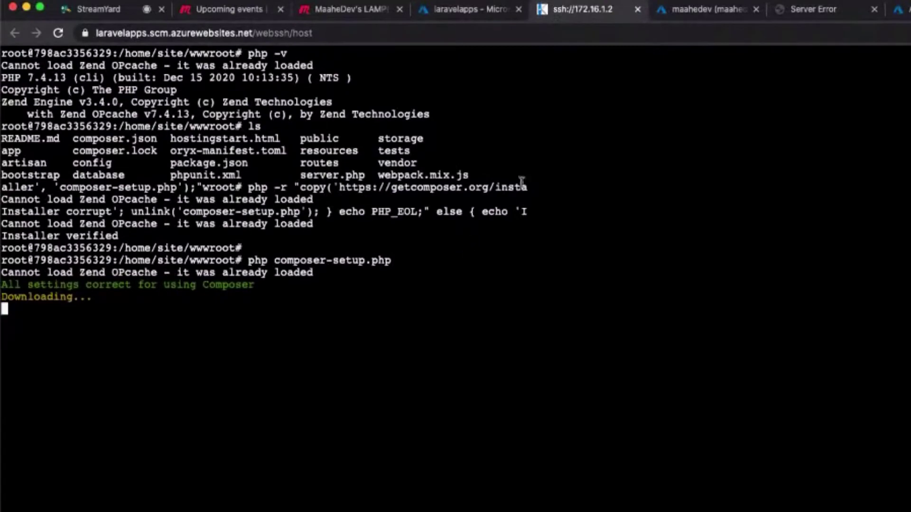
pyautogui.click(778, 11)
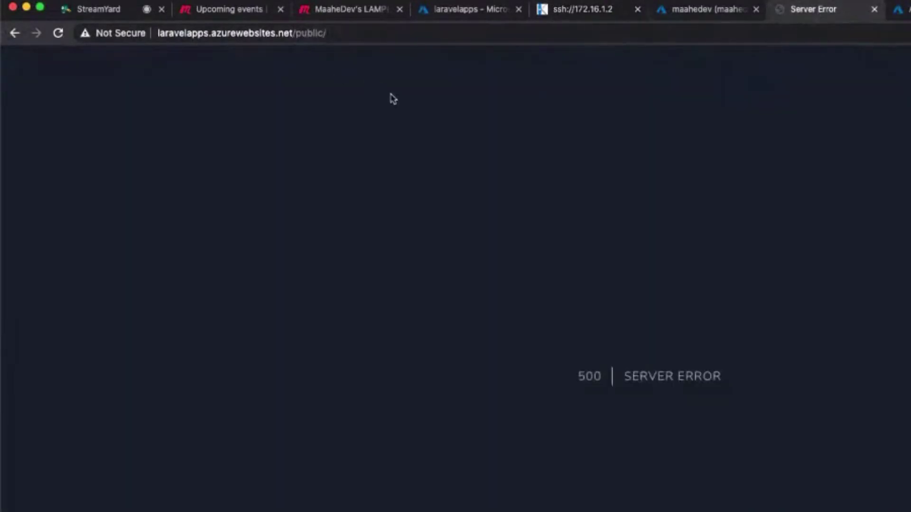
pyautogui.click(702, 10)
pyautogui.click(586, 11)
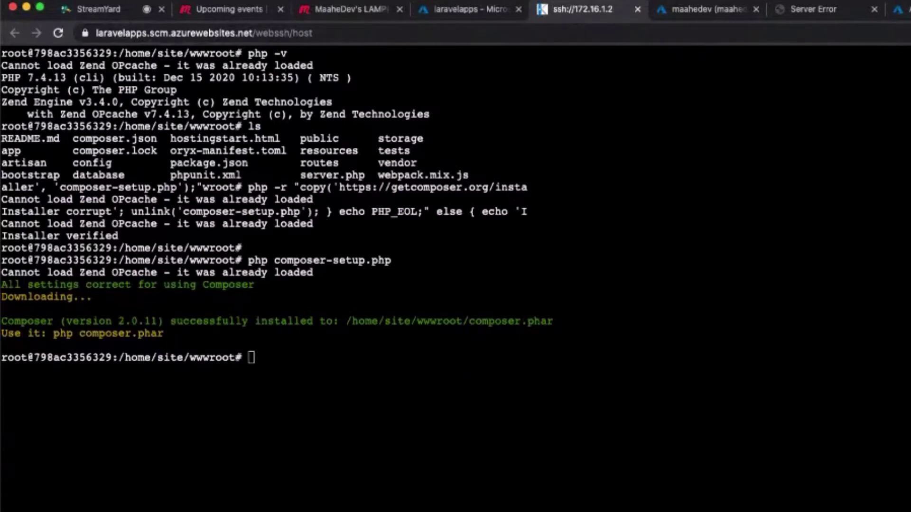
# Delete the installer with php -r "unlink('composer-setup.php');".
pyautogui.press('super+9')
pyautogui.hotkey('ctrl', 'Tab')
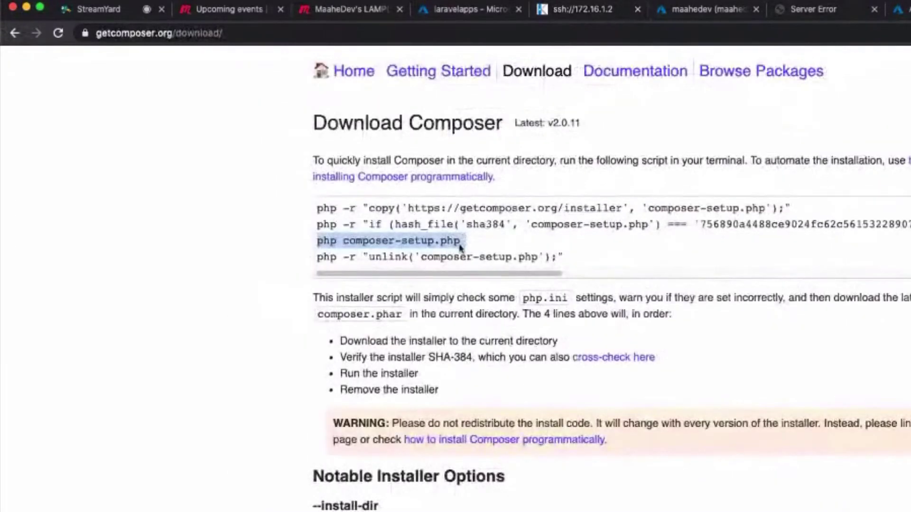
pyautogui.tripleClick(411, 256)
pyautogui.press('super+c')
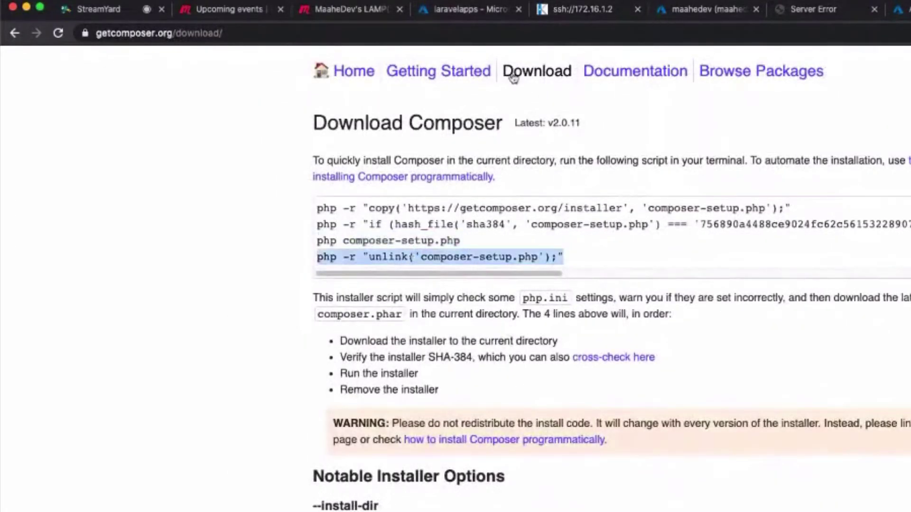
pyautogui.click(582, 10)
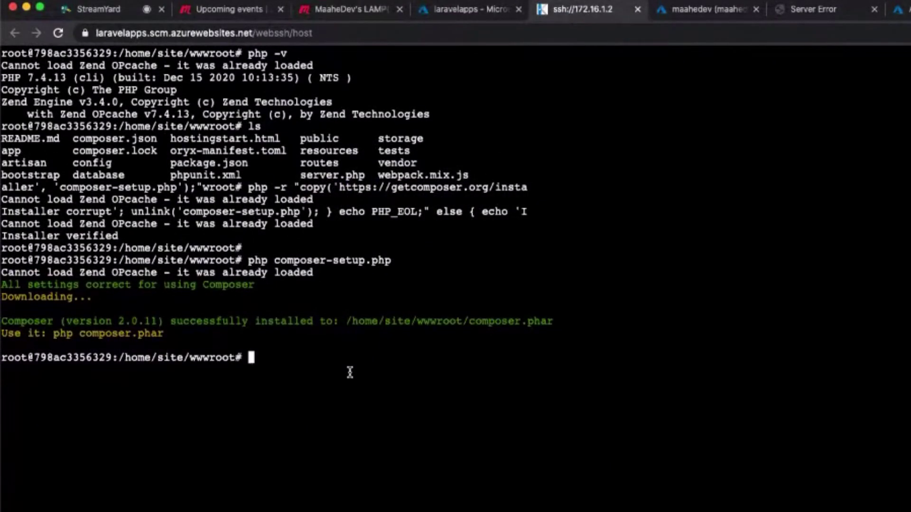
pyautogui.press('super+v')
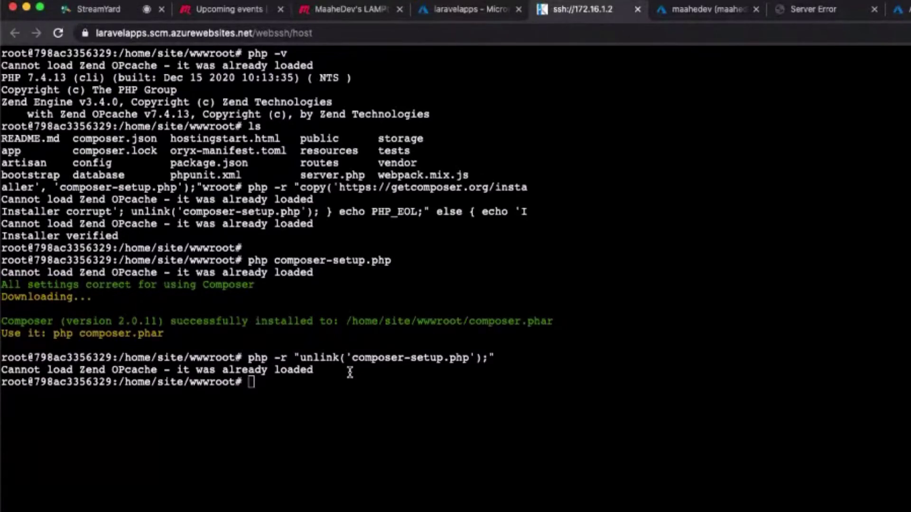
# Run php composer.phar install to install the app's dependencies.
pyautogui.write('php co')
pyautogui.press('Tab')
pyautogui.write('p')
pyautogui.press('Tab')
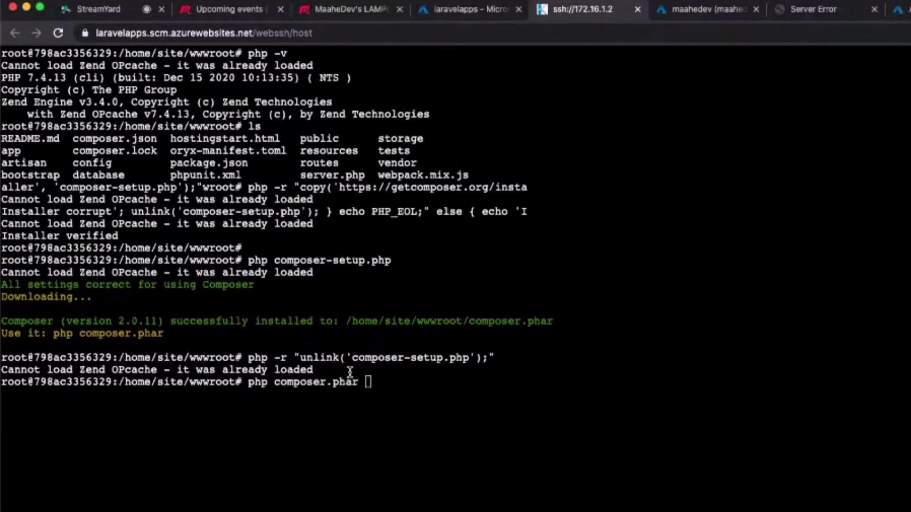
pyautogui.write('install')
pyautogui.press('Return')
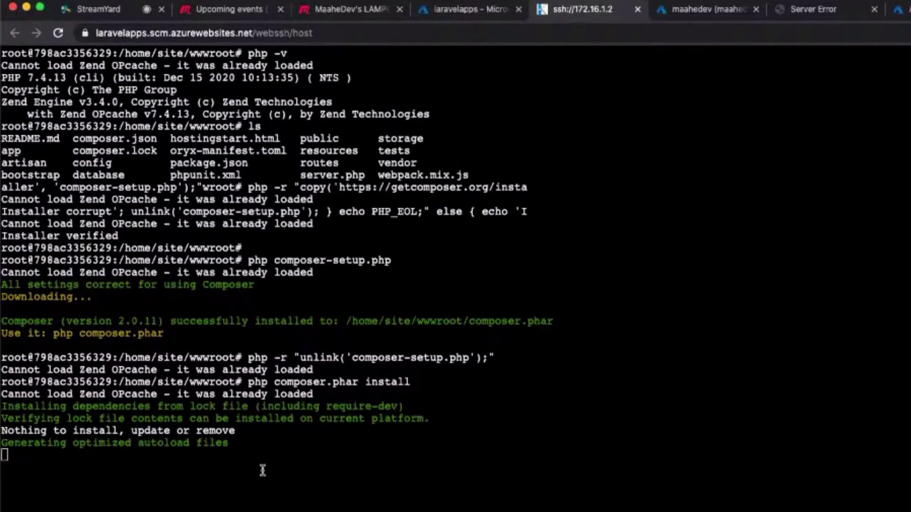
# Recheck laravelapps/public, which still returns a 500 error, then return to the terminal.
pyautogui.click(826, 12)
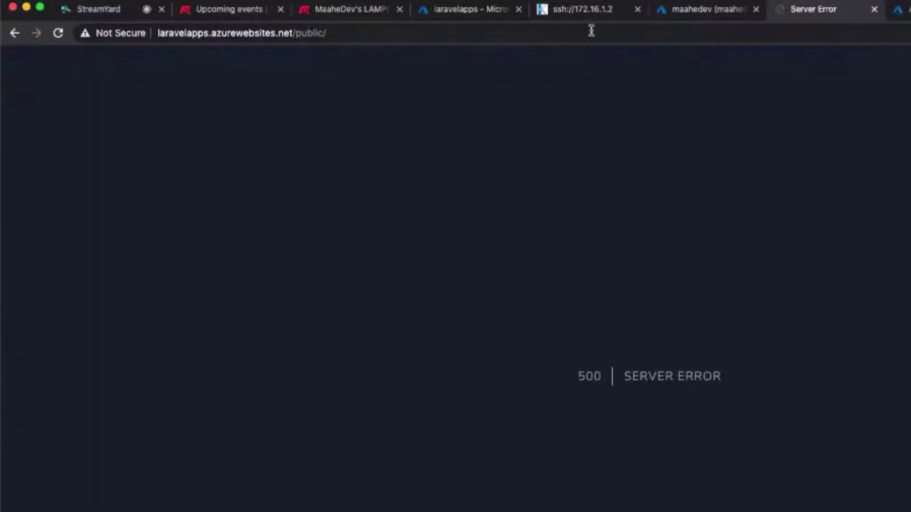
pyautogui.click(585, 12)
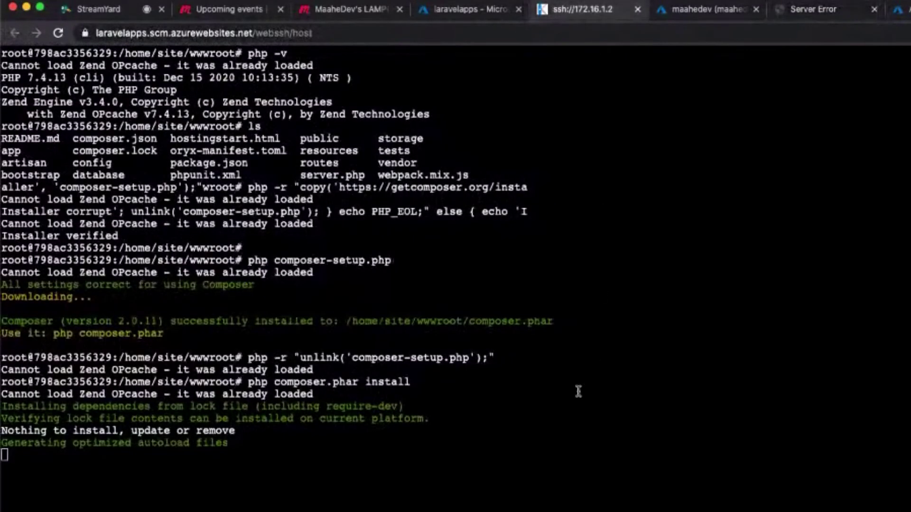
pyautogui.click(819, 12)
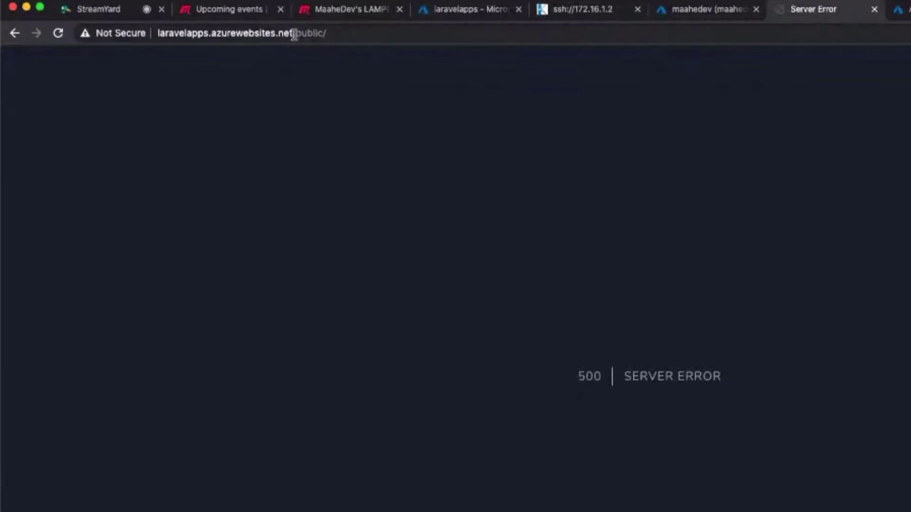
pyautogui.moveTo(294, 33); pyautogui.dragTo(332, 37)
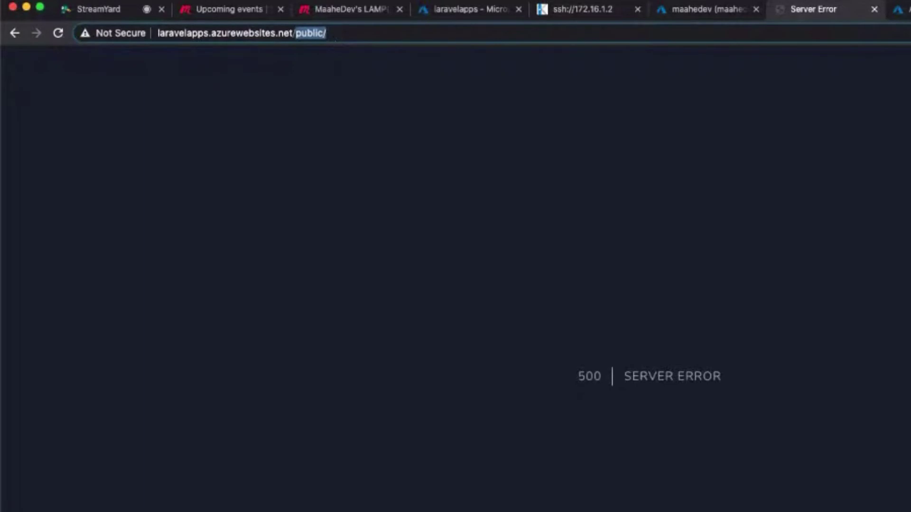
pyautogui.click(745, 9)
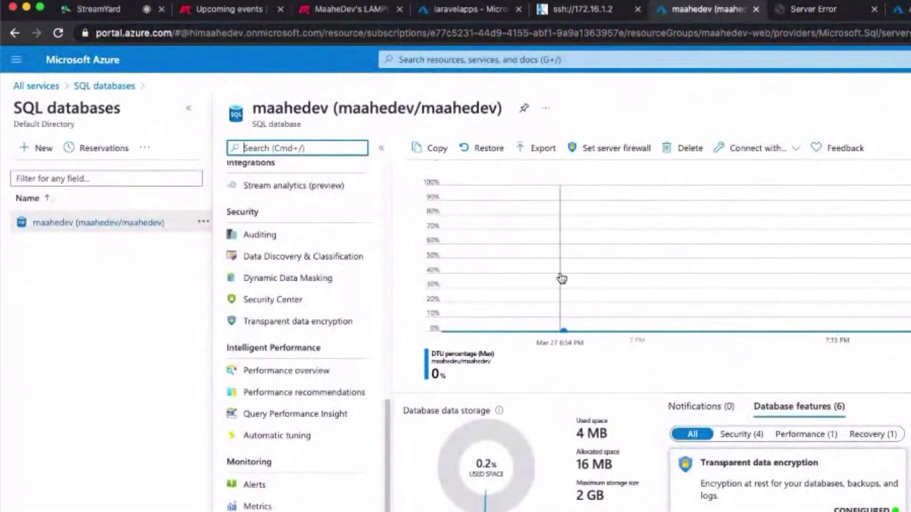
pyautogui.click(576, 13)
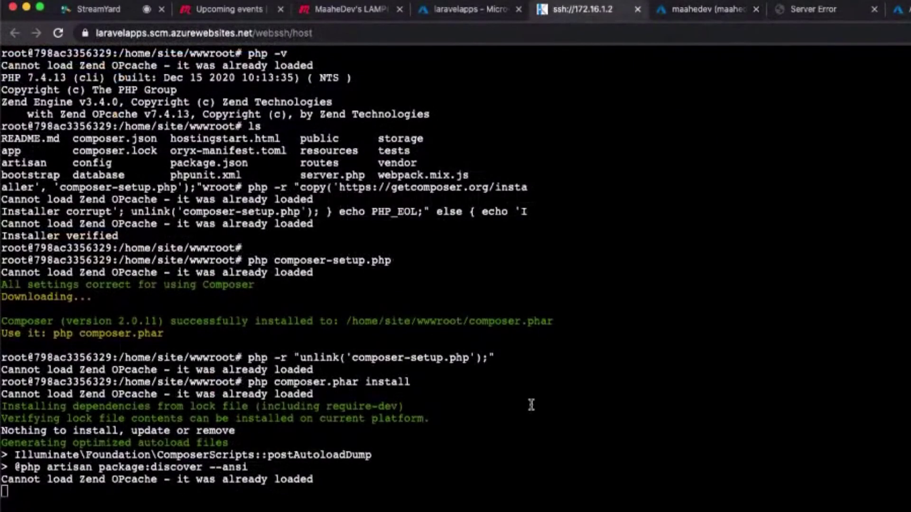
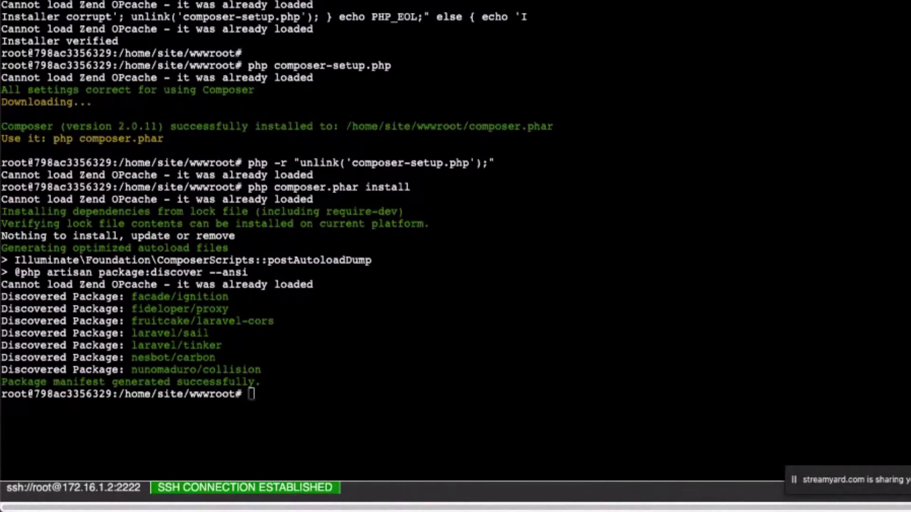
# Leave the finished Composer output in Web SSH and return to the Azure portal Home tab.
pyautogui.hotkey('ctrl', 'shift', 'Tab')
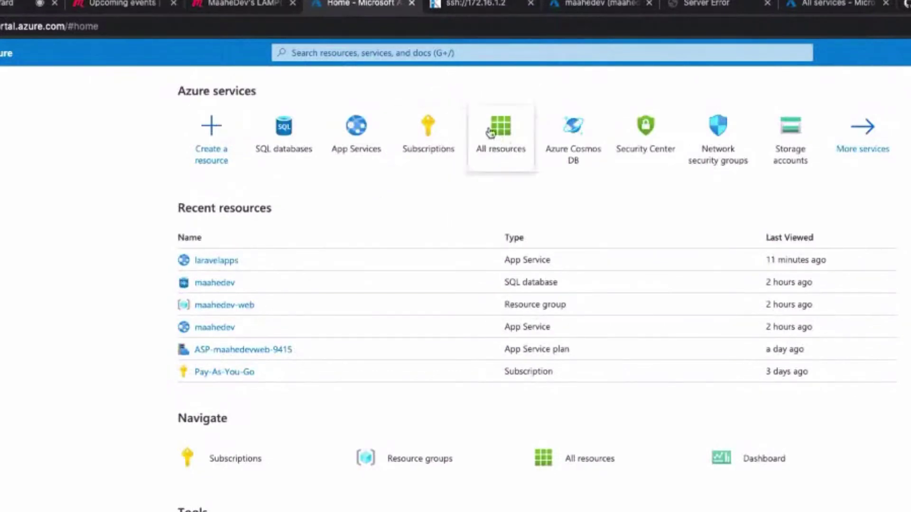
# Search 'vm' and start a new image from the VM images (classic) service.
pyautogui.click(405, 56)
pyautogui.write('vm')
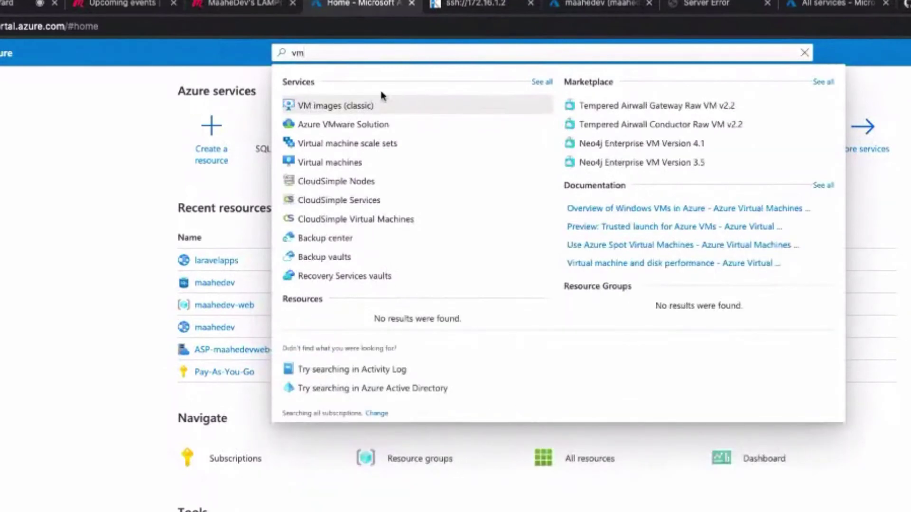
pyautogui.click(340, 107)
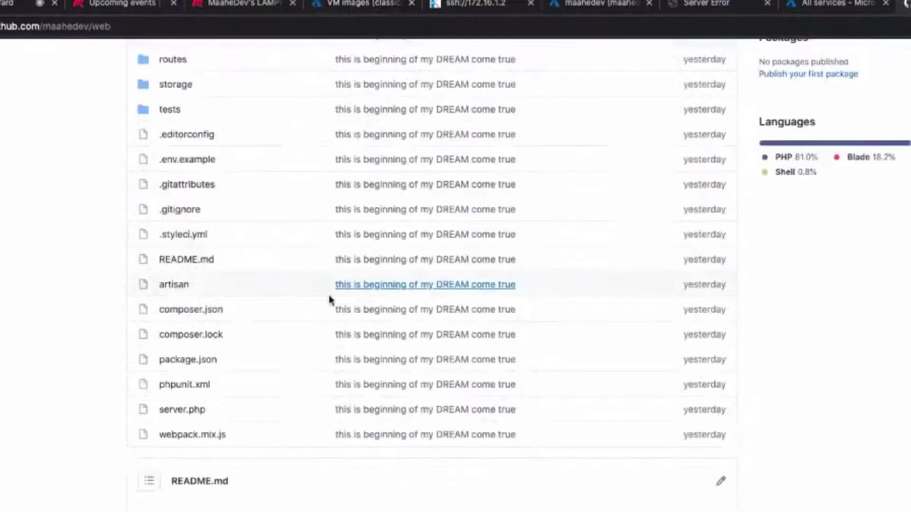
pyautogui.scroll(-5, 329, 301)
pyautogui.scroll(15, 403, 175)
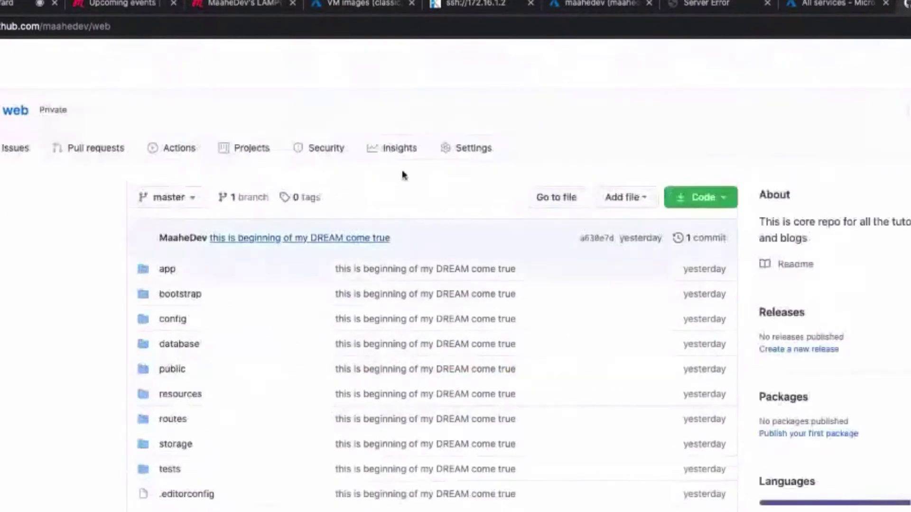
pyautogui.click(472, 4)
pyautogui.click(367, 2)
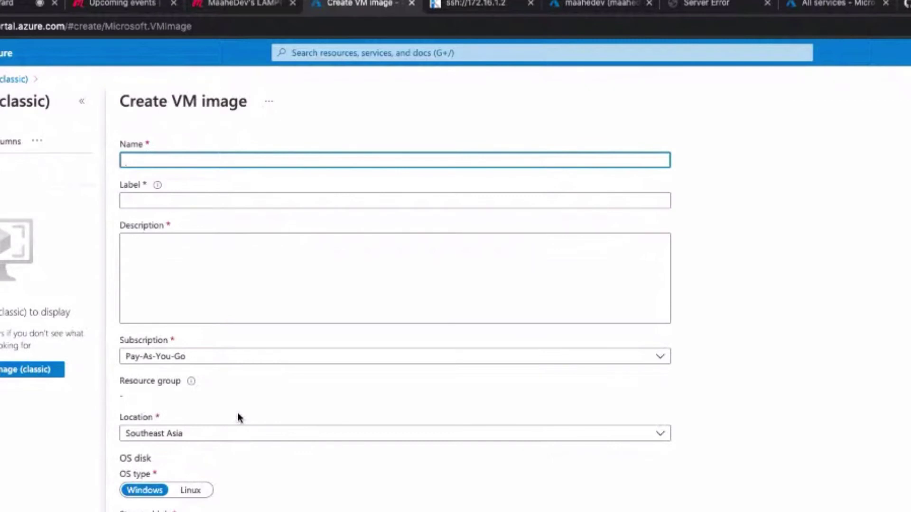
# Glance at the SSH terminal, then go to the tab showing the site's 500 Server Error.
pyautogui.scroll(-2, 237, 417)
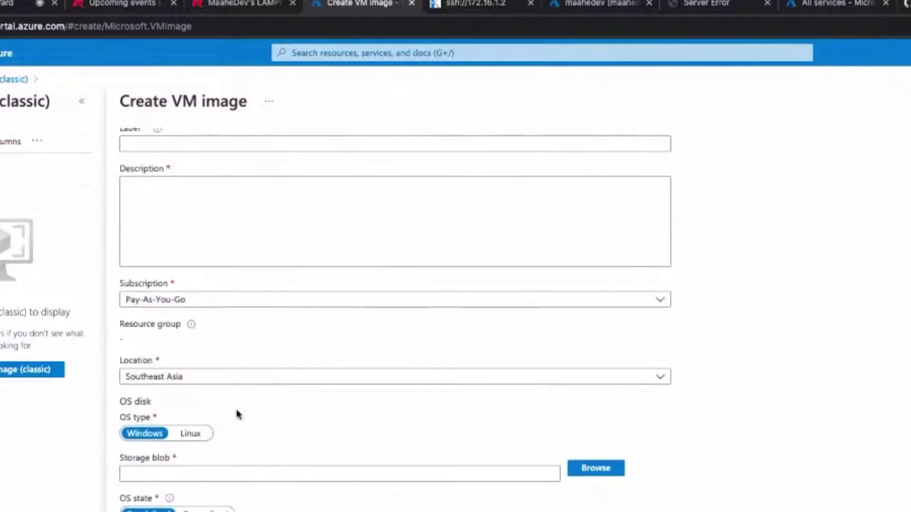
pyautogui.scroll(2, 334, 264)
pyautogui.click(455, 9)
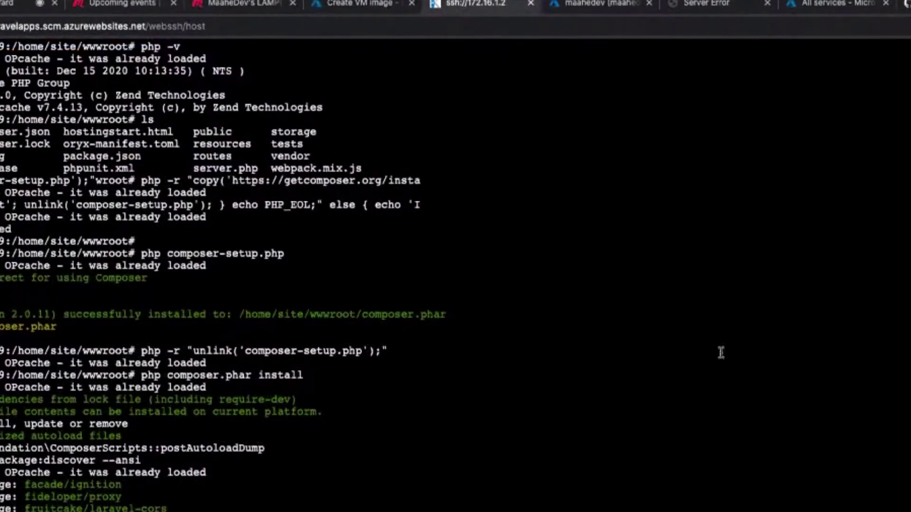
pyautogui.click(716, 5)
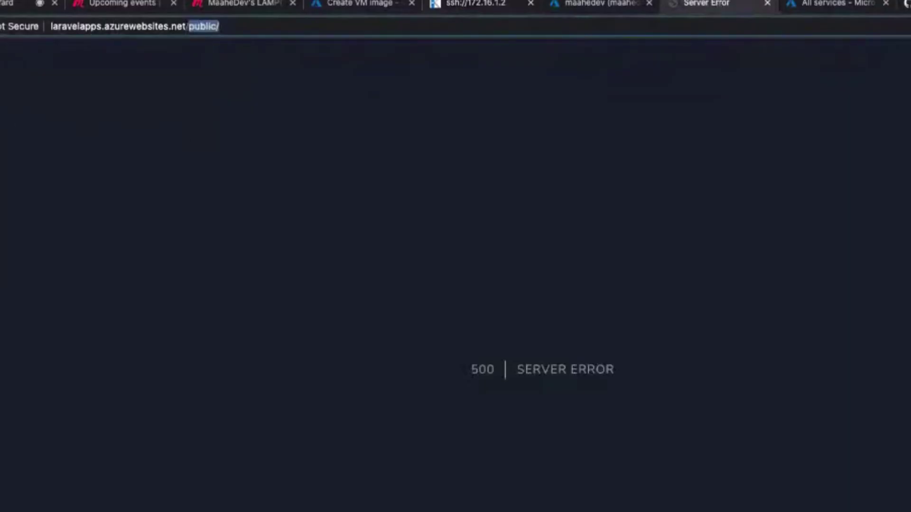
# Reload laravelapps.azurewebsites.net/public/, which still fails, and compare it with the SSH terminal.
pyautogui.press('Return')
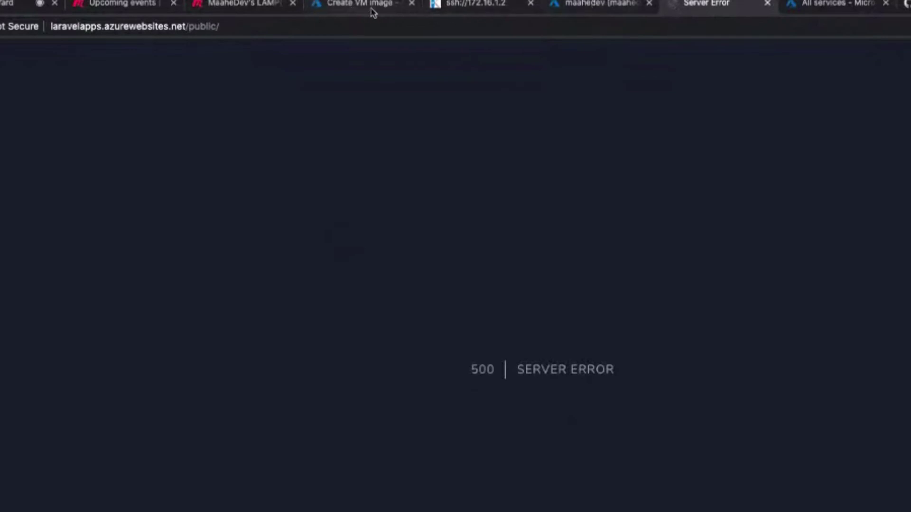
pyautogui.click(455, 6)
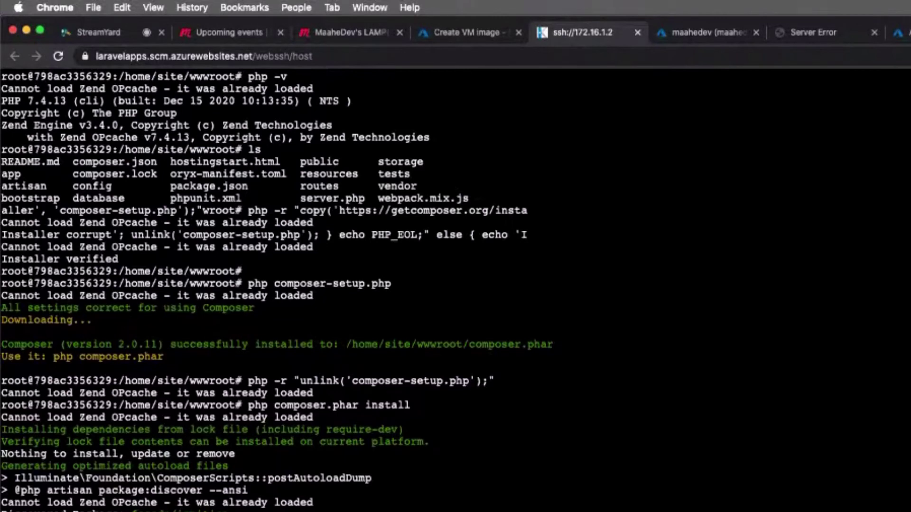
pyautogui.click(800, 34)
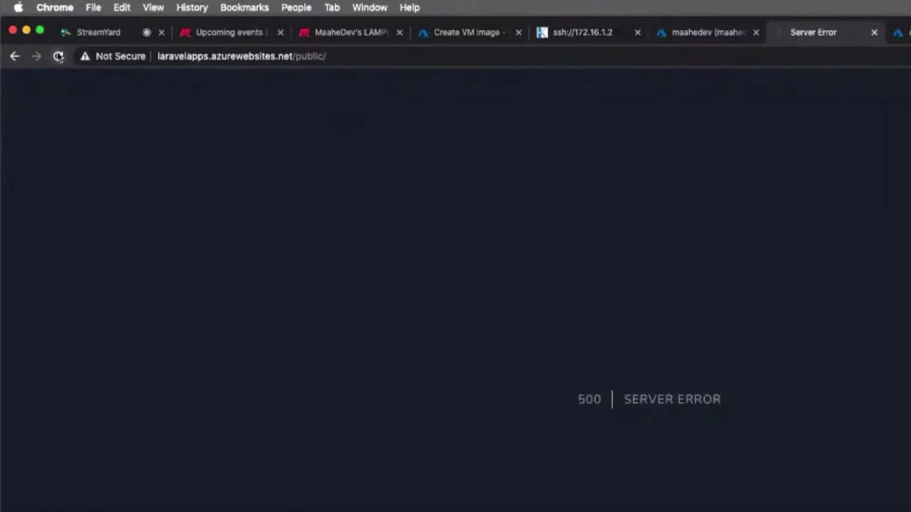
# Glance at the maahedev database and SSH terminal, then return to the Create VM image form.
pyautogui.click(702, 31)
pyautogui.click(580, 34)
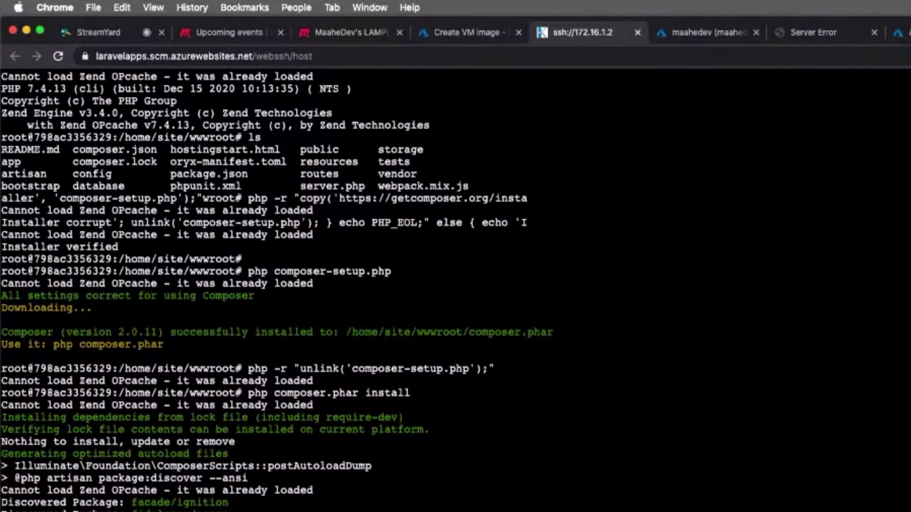
pyautogui.click(470, 40)
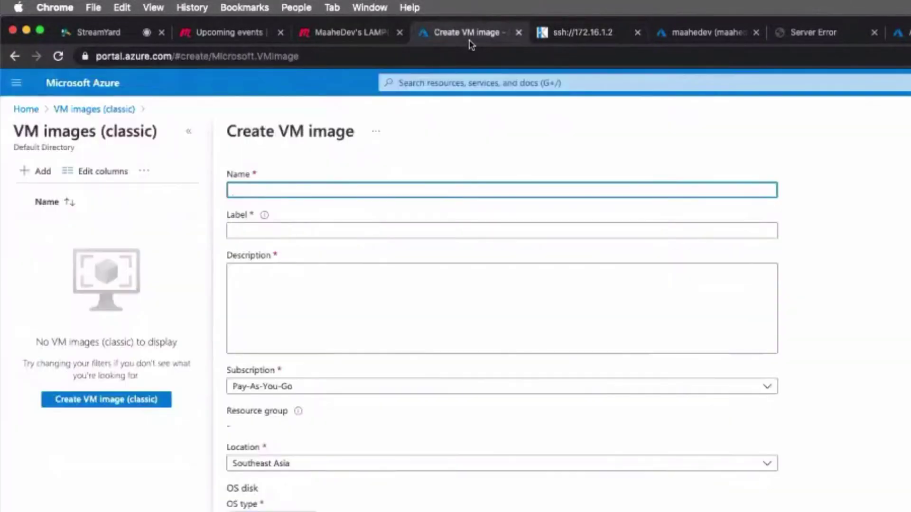
# In a new portal tab, open the maahedev database via All services > Databases > SQL databases.
pyautogui.keyDown('super'); pyautogui.click(29, 108); pyautogui.keyUp('super')
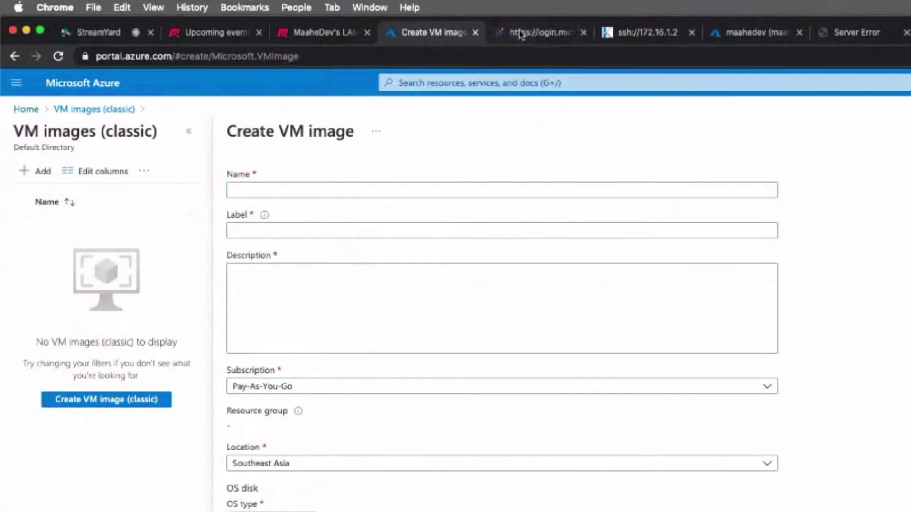
pyautogui.click(522, 32)
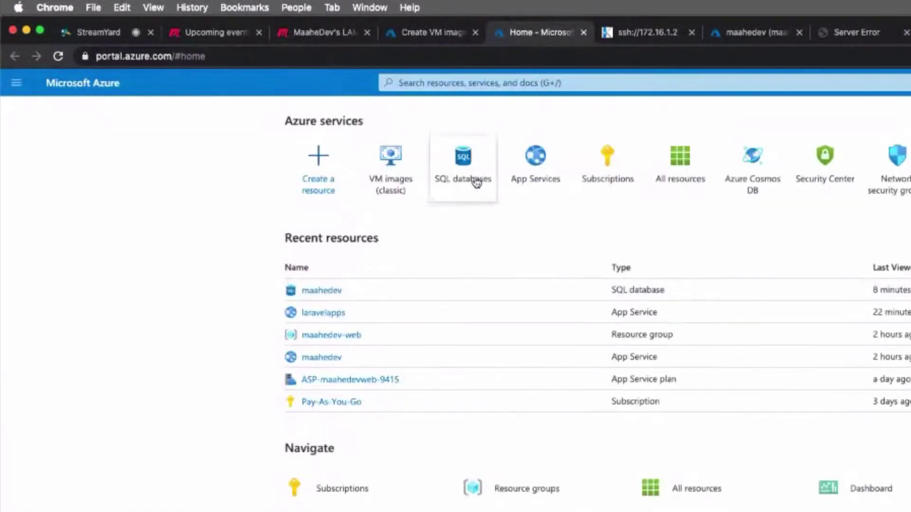
pyautogui.click(476, 183)
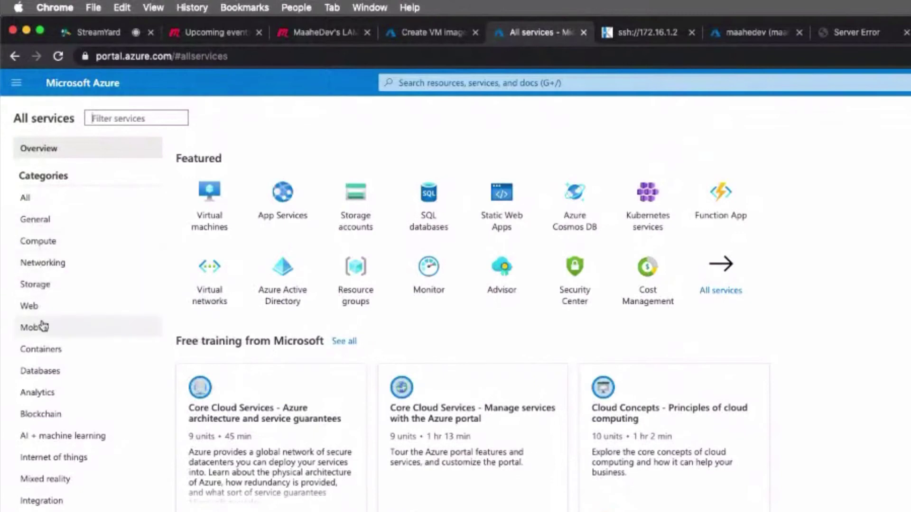
pyautogui.click(45, 373)
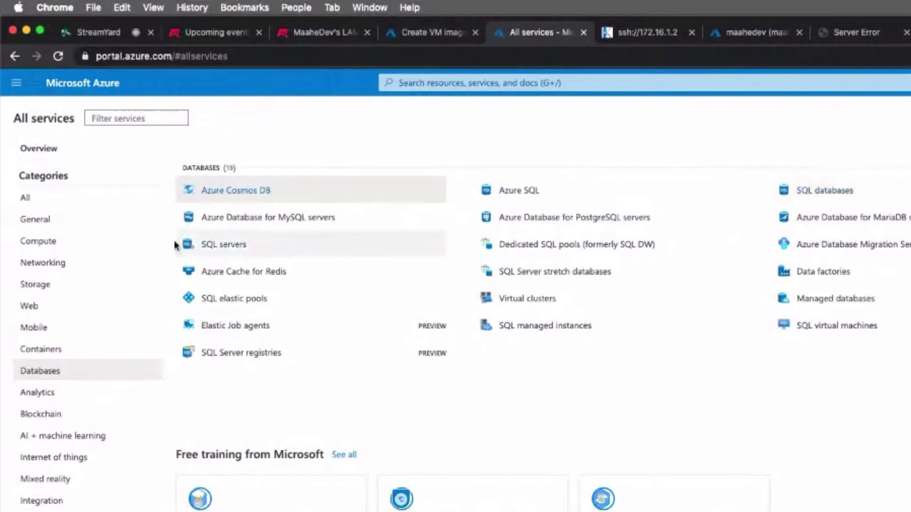
pyautogui.moveTo(280, 224)
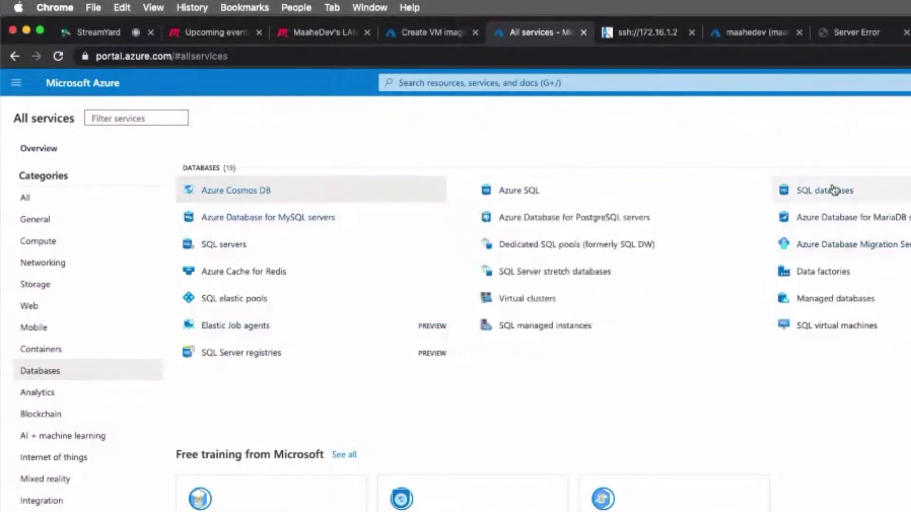
pyautogui.click(807, 190)
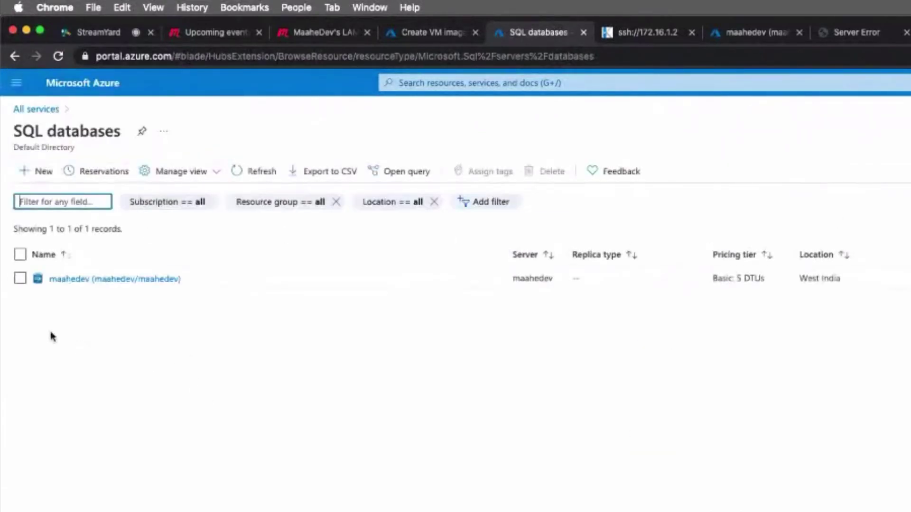
pyautogui.click(98, 279)
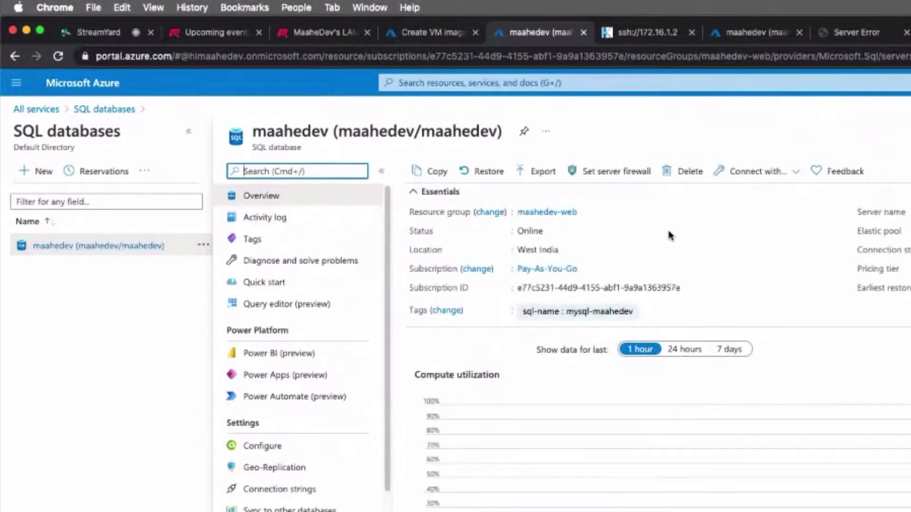
# Open maahedev's Configure page and preview the Standard pricing tier options.
pyautogui.scroll(-5, 668, 234)
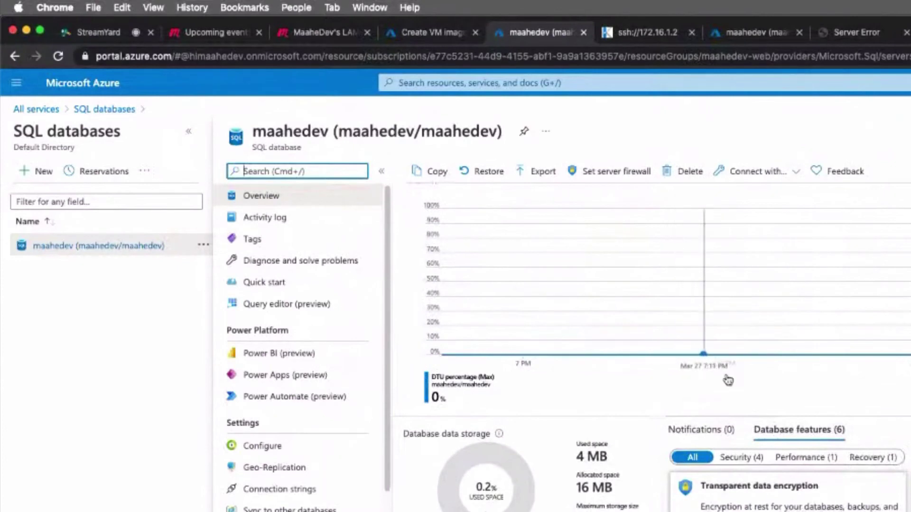
pyautogui.click(806, 429)
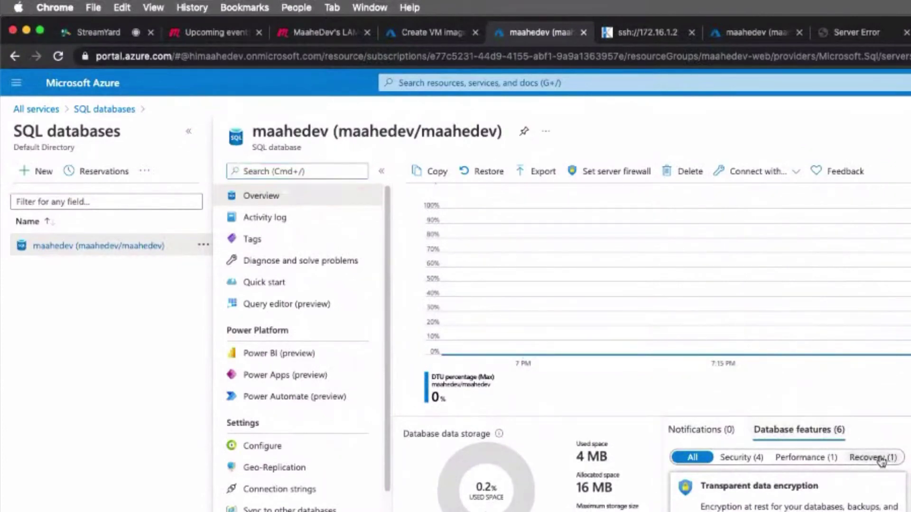
pyautogui.click(294, 450)
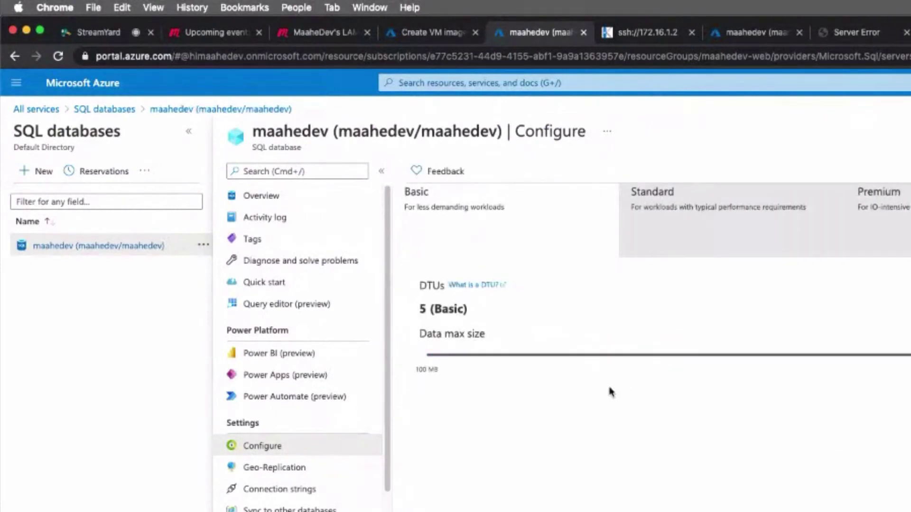
pyautogui.click(706, 209)
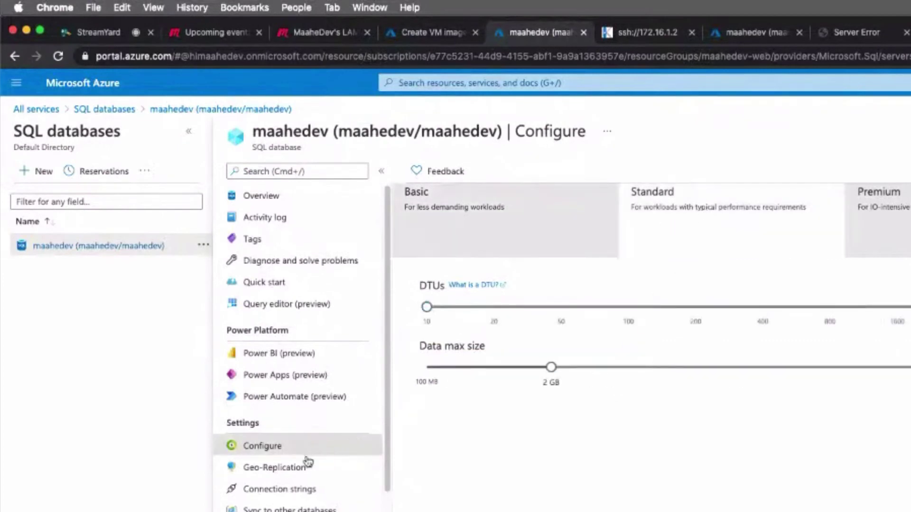
pyautogui.scroll(-5, 299, 469)
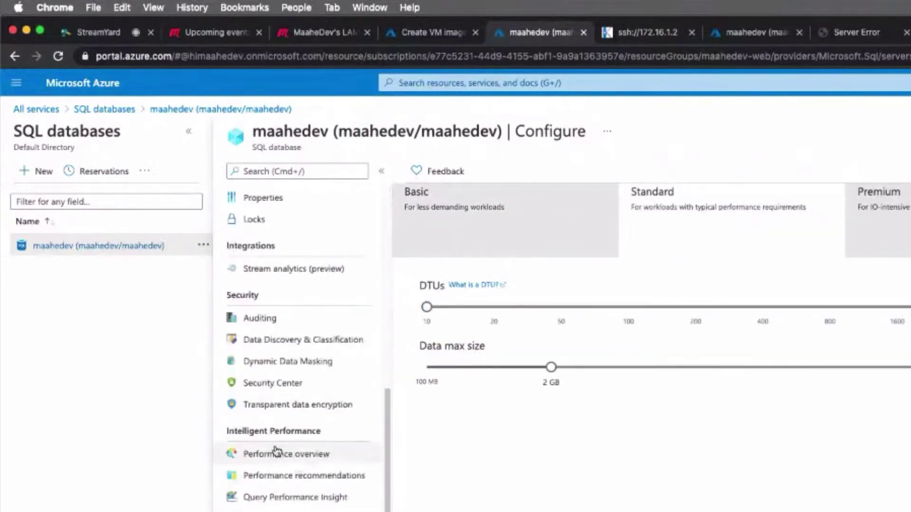
pyautogui.scroll(-2, 279, 451)
pyautogui.scroll(7, 299, 346)
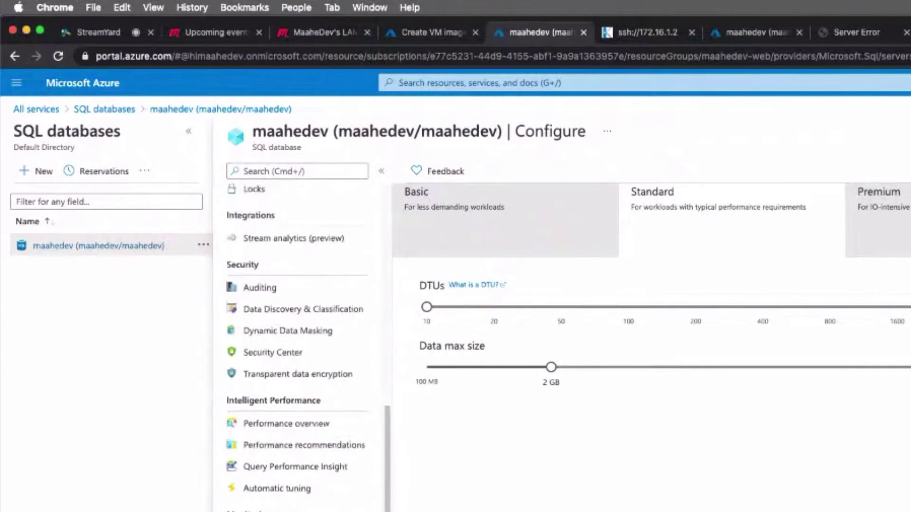
pyautogui.click(647, 33)
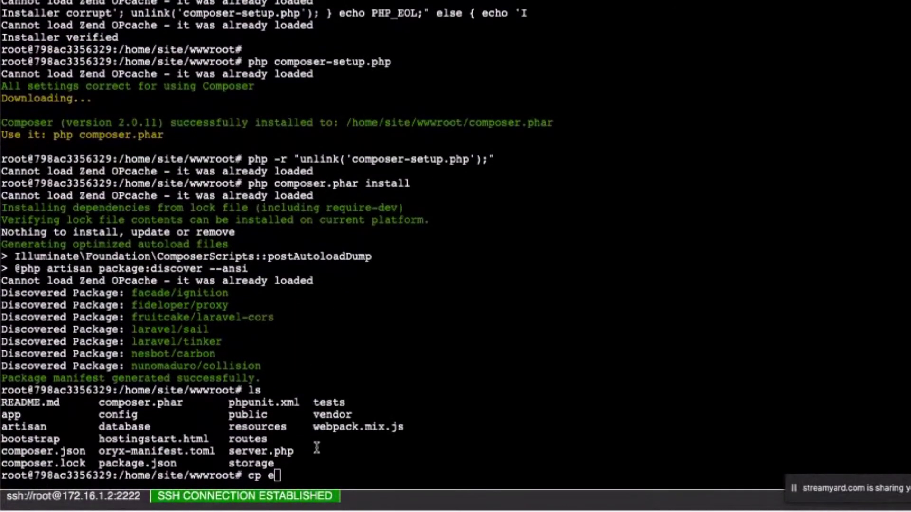
# Create .env by running cp .env.example .env in wwwroot.
pyautogui.press('BackSpace')
pyautogui.write('.en')
pyautogui.press('Tab')
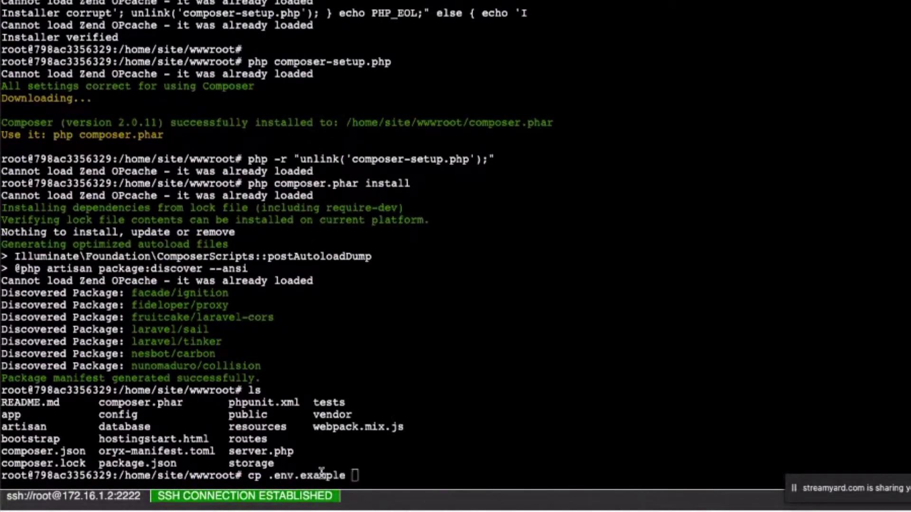
pyautogui.write('.env')
pyautogui.press('Return')
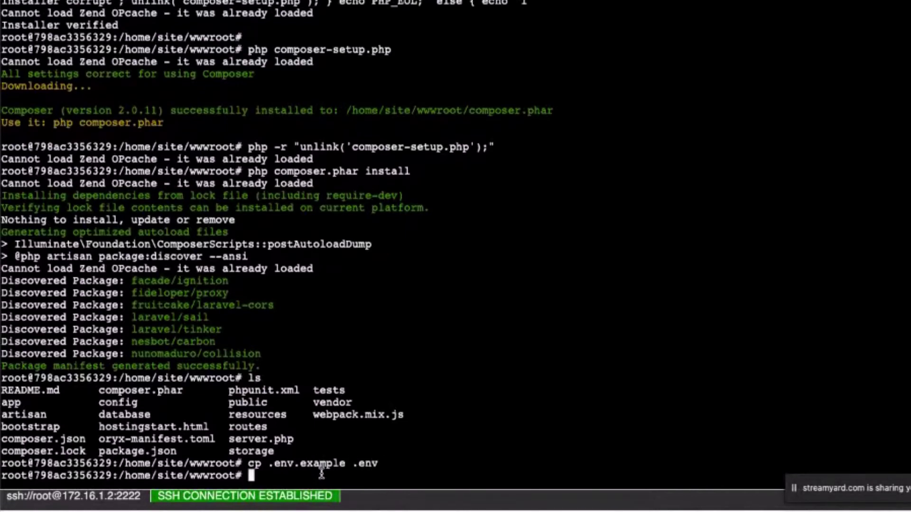
# Run php artisan key:generate, then reload the site, which shows MissingAppKeyException.
pyautogui.write('php artisan key:ge')
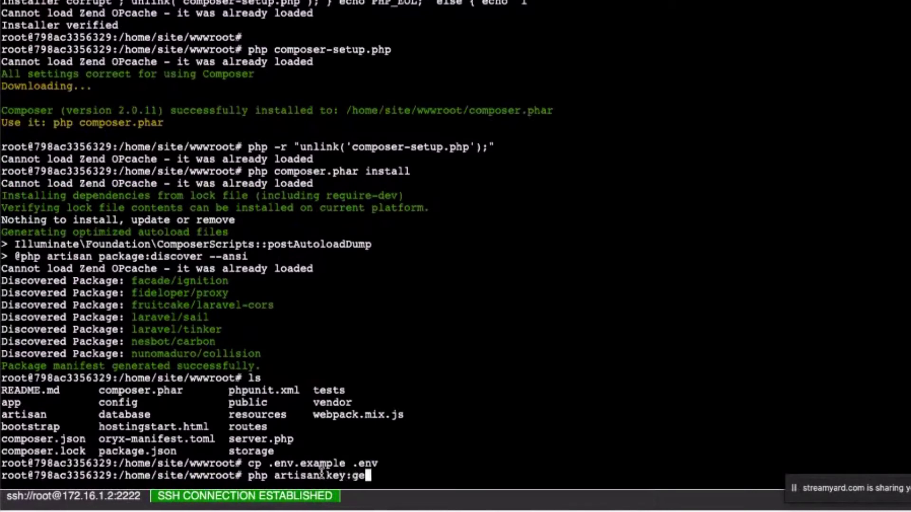
pyautogui.write('nerat')
pyautogui.press('BackSpace')
pyautogui.press('BackSpace')
pyautogui.press('BackSpace')
pyautogui.press('BackSpace')
pyautogui.press('BackSpace')
pyautogui.press('BackSpace')
pyautogui.write('enerate')
pyautogui.press('Return')
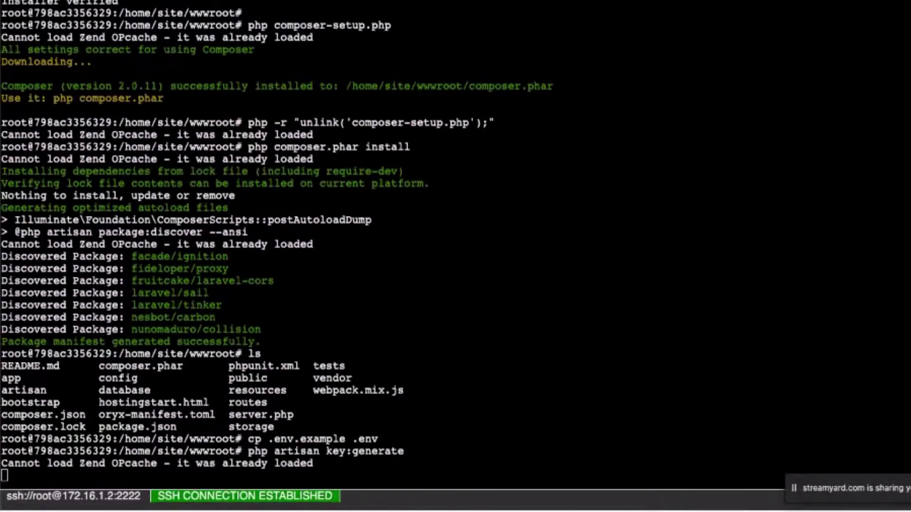
pyautogui.hotkey('ctrl', 'Tab')
pyautogui.hotkey('ctrl', 'r')
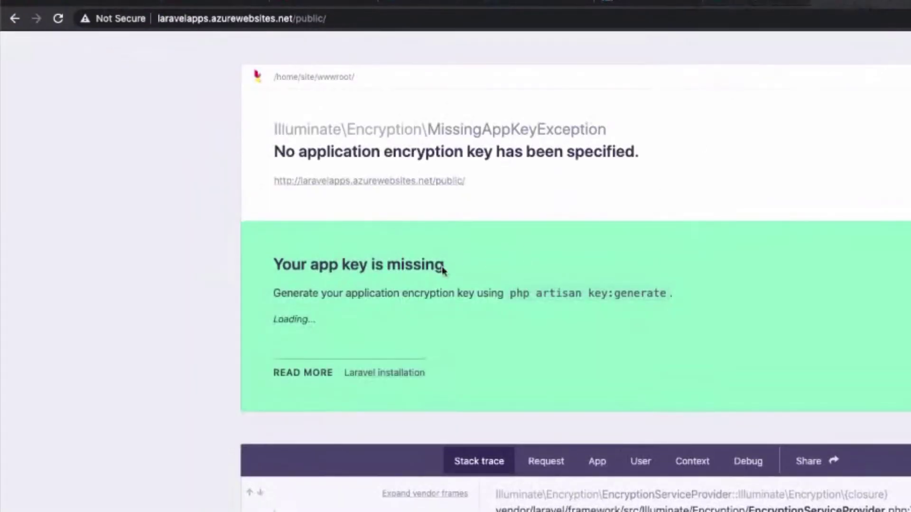
# Reload the laravelapps site so the Laravel welcome page replaces the missing app key error.
pyautogui.click(641, 3)
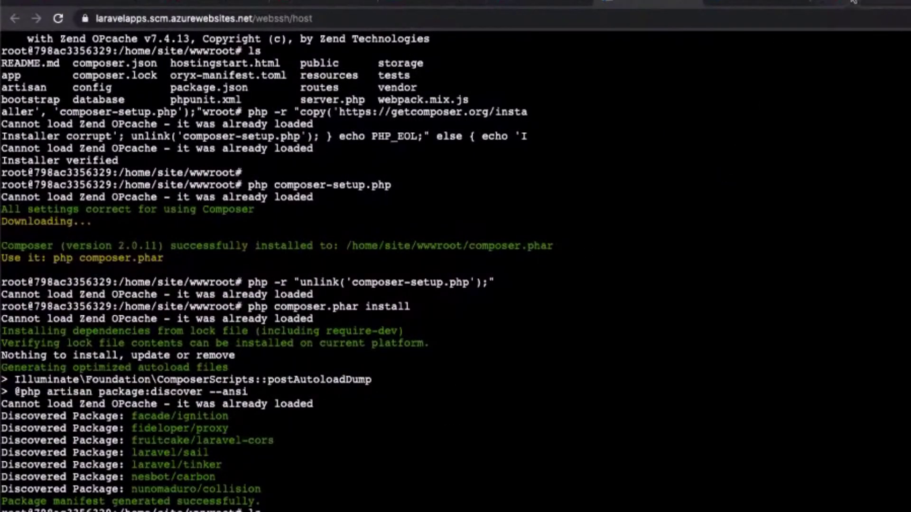
pyautogui.click(848, 6)
pyautogui.click(56, 19)
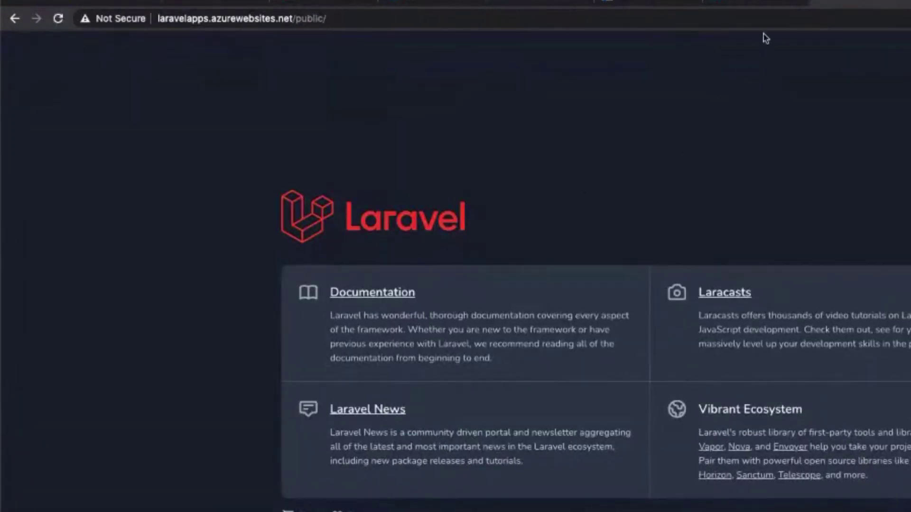
pyautogui.click(759, 3)
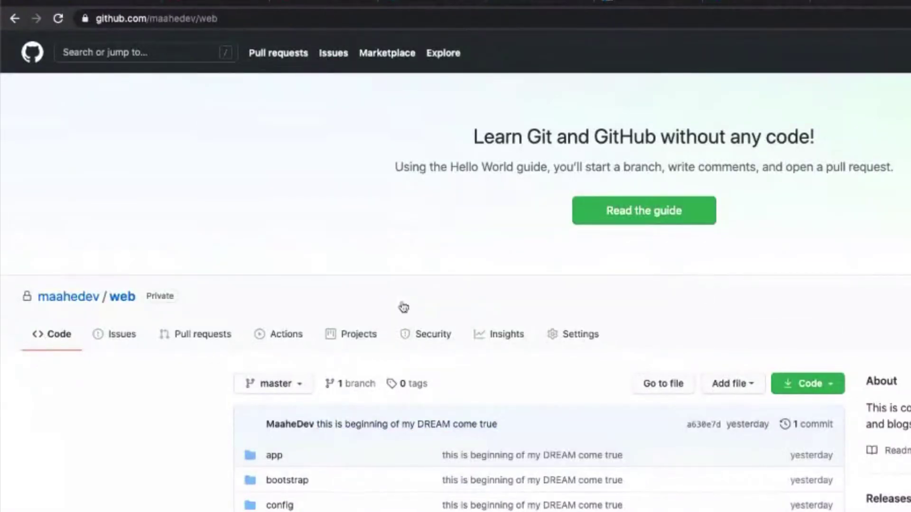
pyautogui.click(756, 4)
pyautogui.click(851, 5)
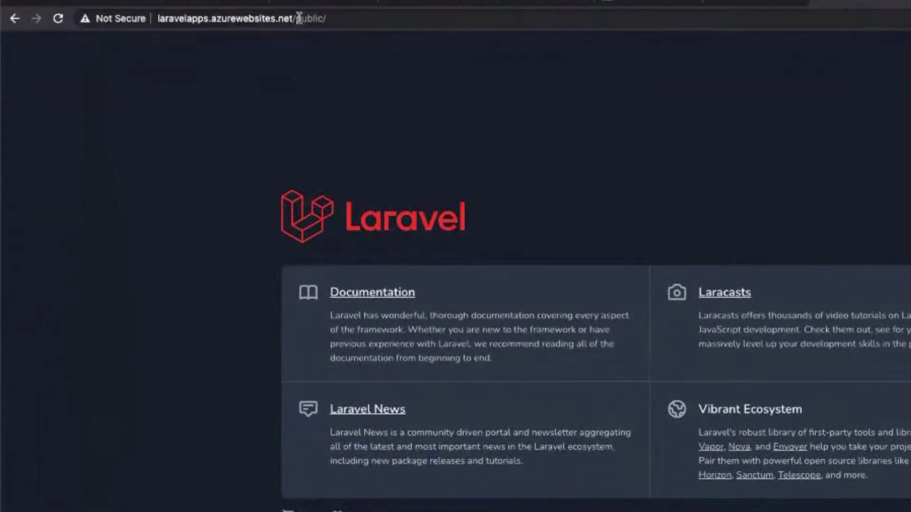
pyautogui.moveTo(301, 19); pyautogui.dragTo(345, 29)
# Leave the SQL database Configure page and discard its unsaved edits.
pyautogui.click(726, 3)
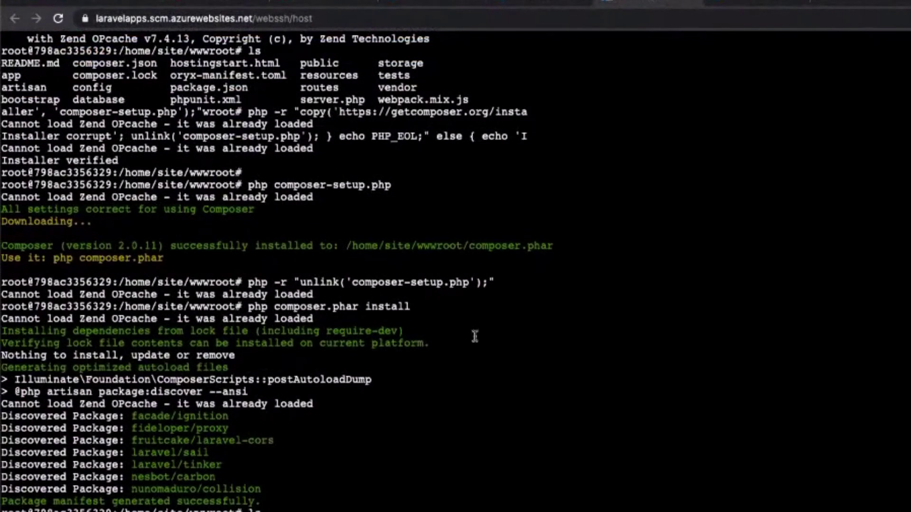
pyautogui.click(543, 2)
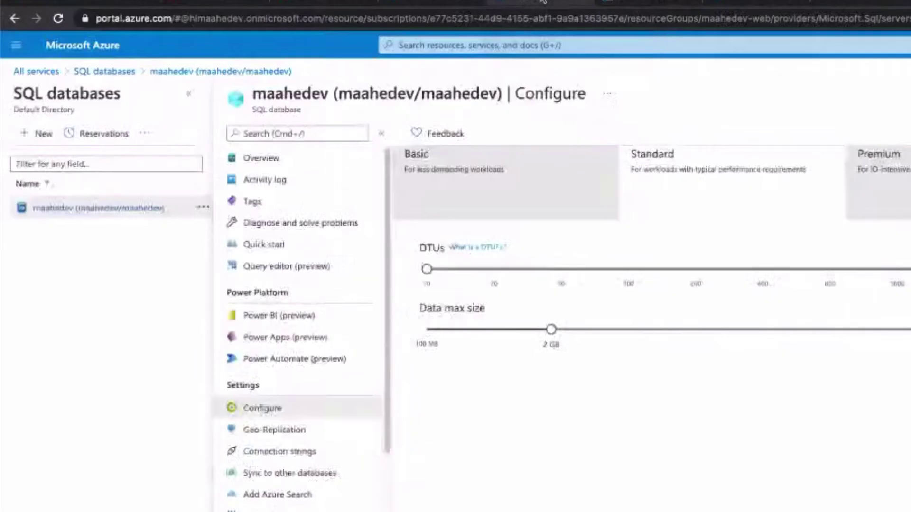
pyautogui.click(42, 66)
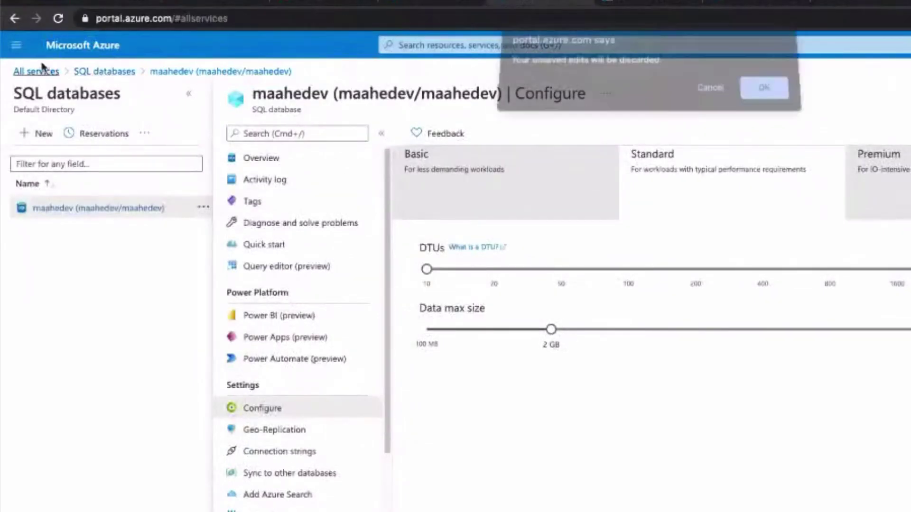
pyautogui.click(745, 95)
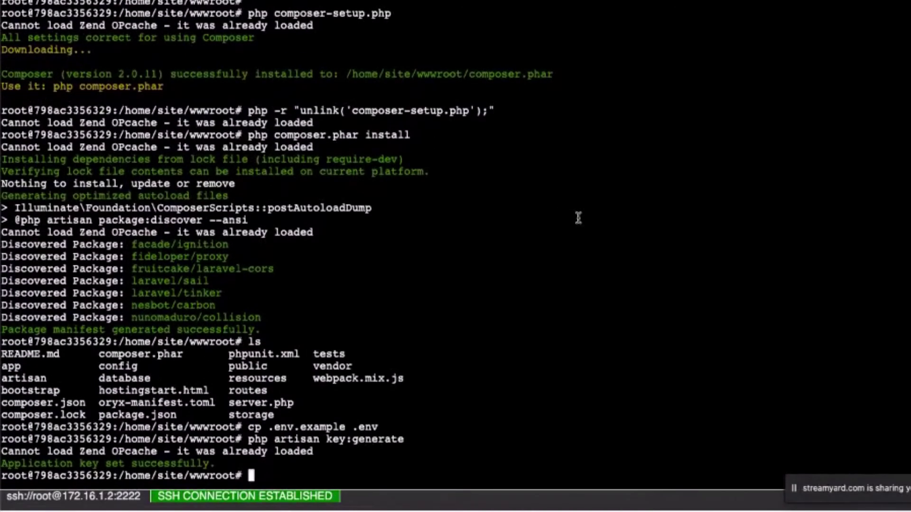
# Create .htacess with nano and paste mod_rewrite rules routing requests to /public/.
pyautogui.write('nano .htac')
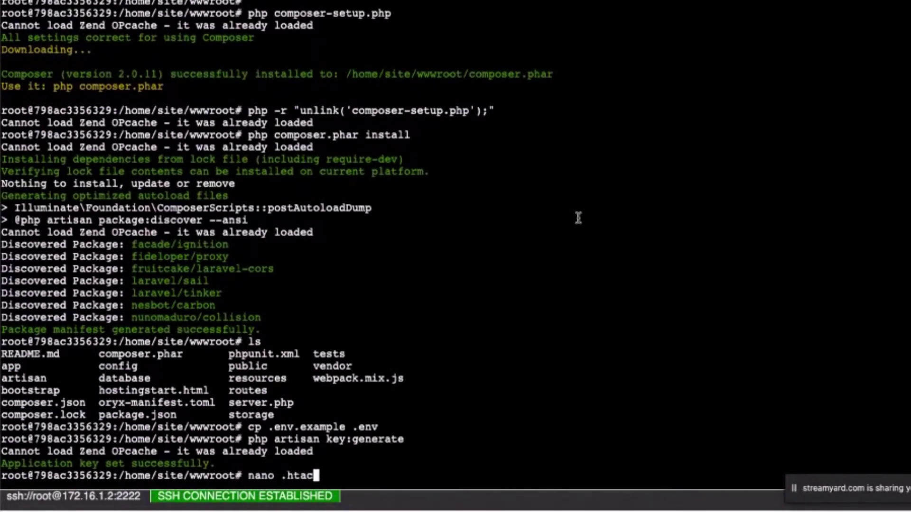
pyautogui.write('ess')
pyautogui.press('Return')
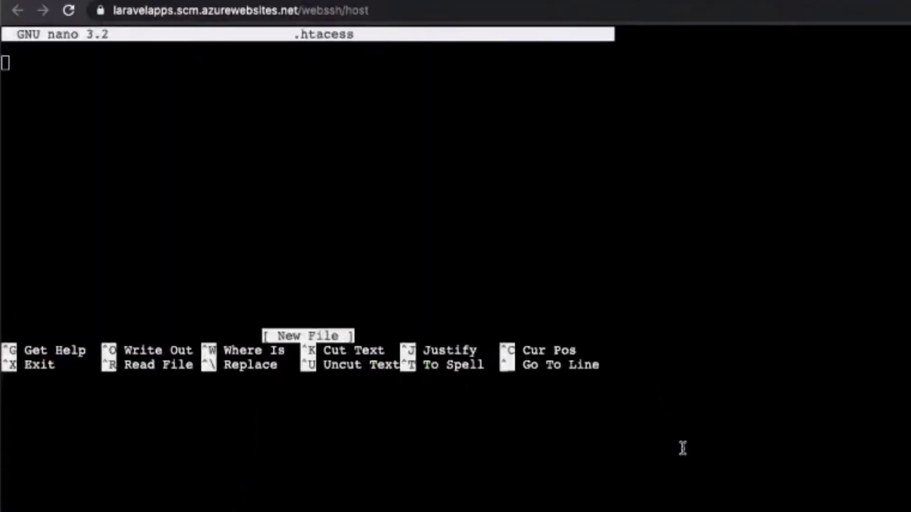
pyautogui.write('<IfModule mod_rewrite.c> RewriteEngine on RewriteCond %{REQUEST_URI}     ^(.*) RewriteRule ^(.*)$ /public/$1 [NC,L,QSA] </IfModule>')
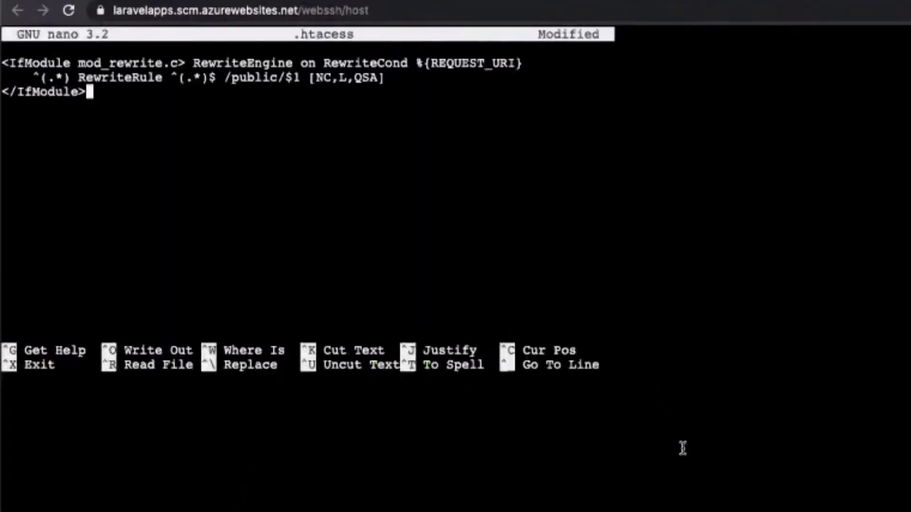
# Put RewriteEngine and RewriteCond each on their own indented line.
pyautogui.press('Left')
pyautogui.press('Up')
pyautogui.press('Up')
pyautogui.press('Right')
pyautogui.press('Right')
pyautogui.press('Right')
pyautogui.press('Right')
pyautogui.press('Right')
pyautogui.press('Right')
pyautogui.press('Right')
pyautogui.press('Right')
pyautogui.press('Right')
pyautogui.press('Right')
pyautogui.press('Right')
pyautogui.press('Right')
pyautogui.press('Right')
pyautogui.press('Right')
pyautogui.press('Right')
pyautogui.press('Right')
pyautogui.press('Right')
pyautogui.press('Right')
pyautogui.press('Right')
pyautogui.press('Return')
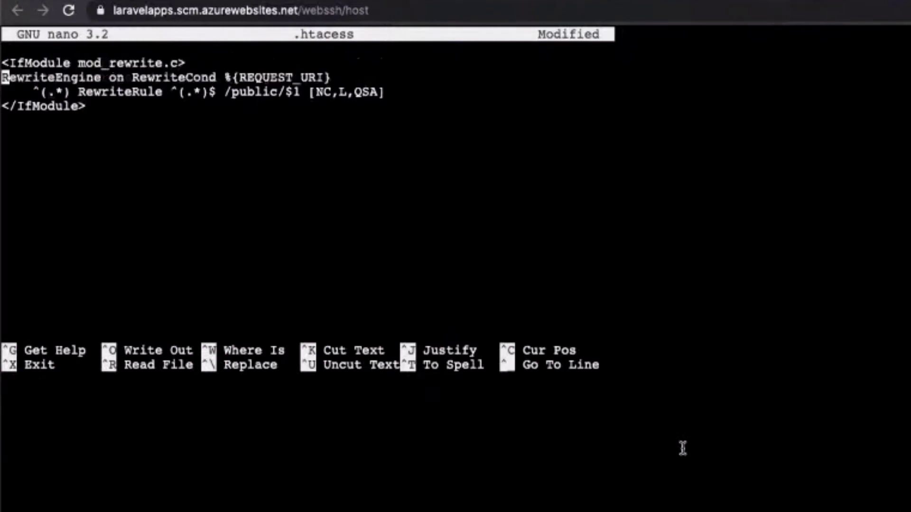
pyautogui.press('Right')
pyautogui.press('Right')
pyautogui.press('Right')
pyautogui.press('Right')
pyautogui.press('Right')
pyautogui.press('Right')
pyautogui.press('Right')
pyautogui.press('Right')
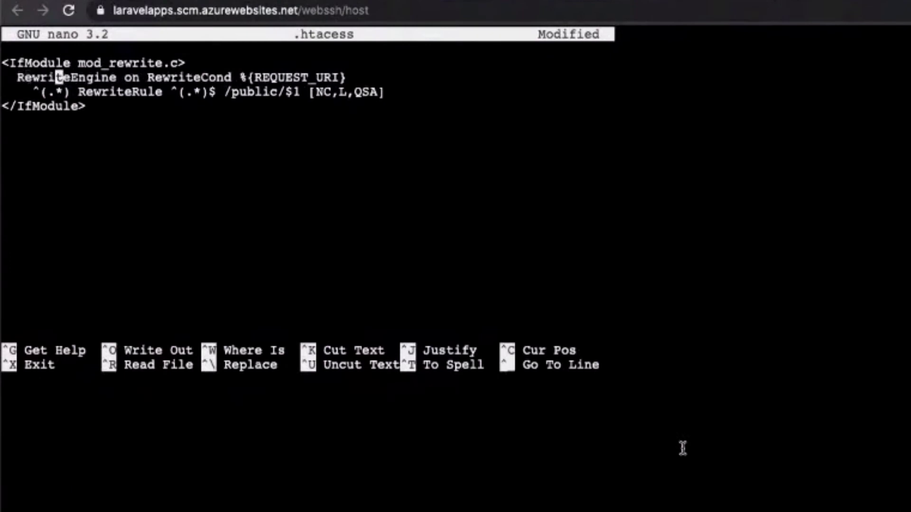
pyautogui.hotkey('alt', 'f')
pyautogui.press('Right')
pyautogui.press('Right')
pyautogui.press('Right')
pyautogui.press('Right')
pyautogui.press('Right')
pyautogui.press('Right')
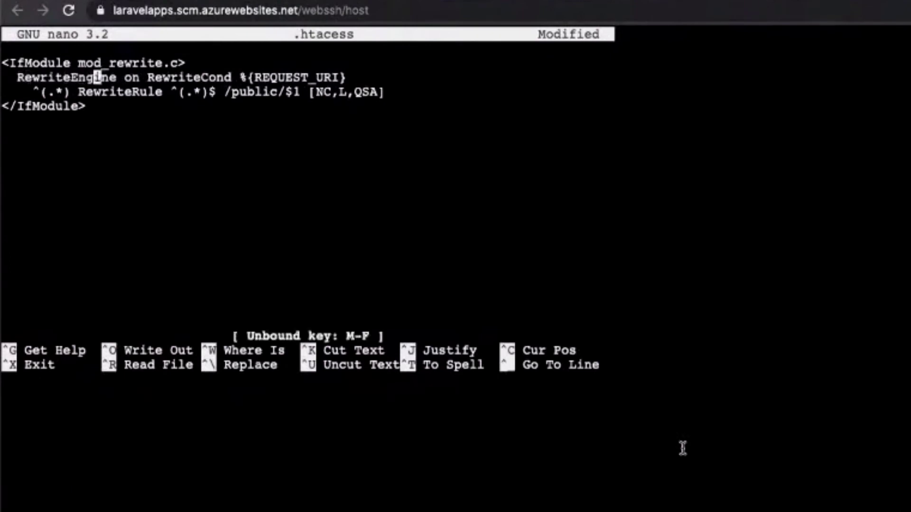
pyautogui.press('Right')
pyautogui.press('Right')
pyautogui.press('Right')
pyautogui.press('Return')
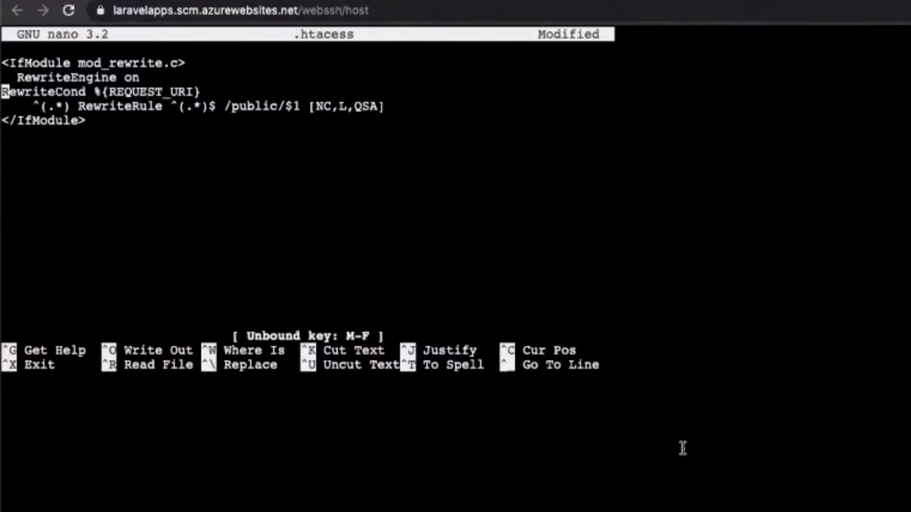
pyautogui.press('Right')
pyautogui.press('Right')
pyautogui.press('Right')
pyautogui.press('Right')
# Tidy the pattern line, move RewriteRule to its own indented line, and exit nano.
pyautogui.press('Down')
pyautogui.press('Left')
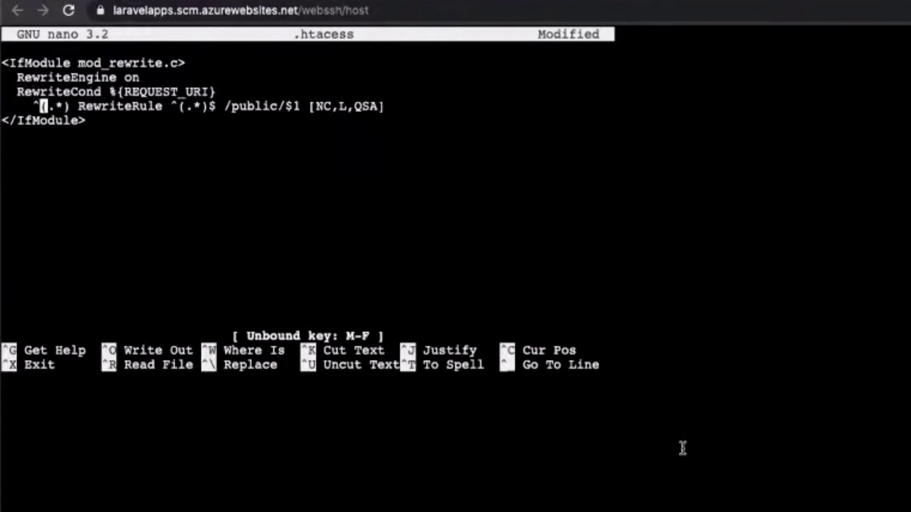
pyautogui.press('Left')
pyautogui.press('BackSpace')
pyautogui.press('BackSpace')
pyautogui.press('BackSpace')
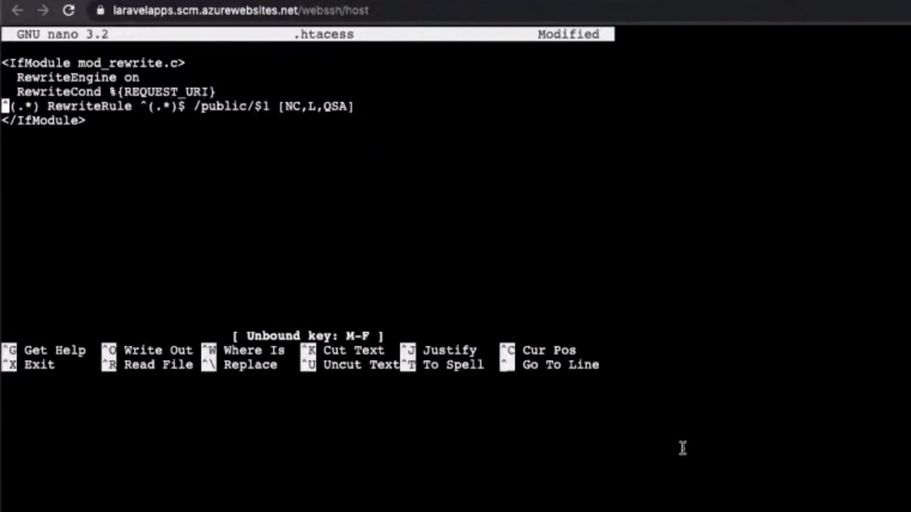
pyautogui.press('Right')
pyautogui.press('Right')
pyautogui.press('Right')
pyautogui.press('Right')
pyautogui.press('Right')
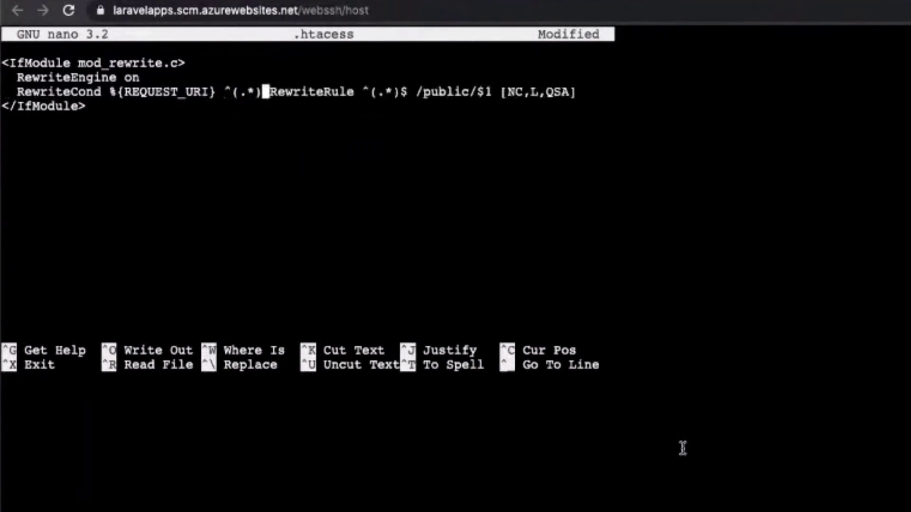
pyautogui.press('Right')
pyautogui.press('Return')
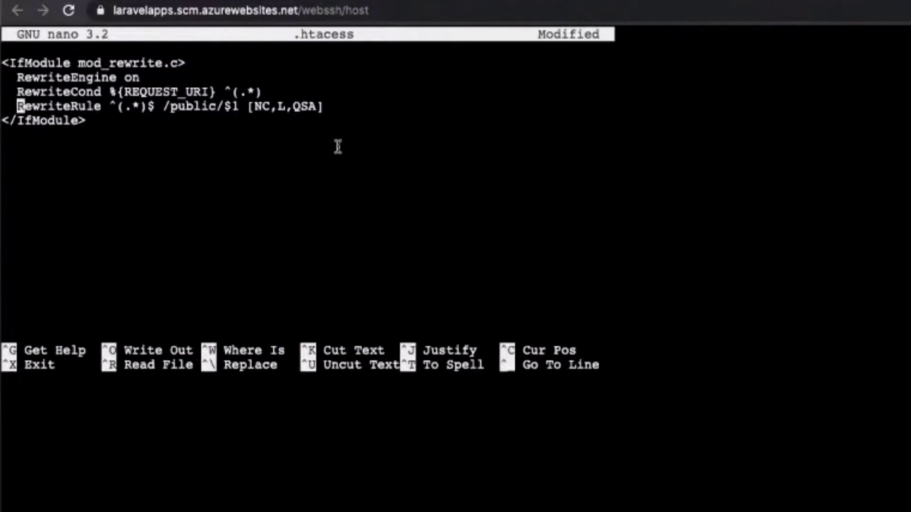
pyautogui.hotkey('ctrl', 'x')
# Save the rewrite file and rename .htacess to .htaccess with mv.
pyautogui.press('y')
pyautogui.press('Return')
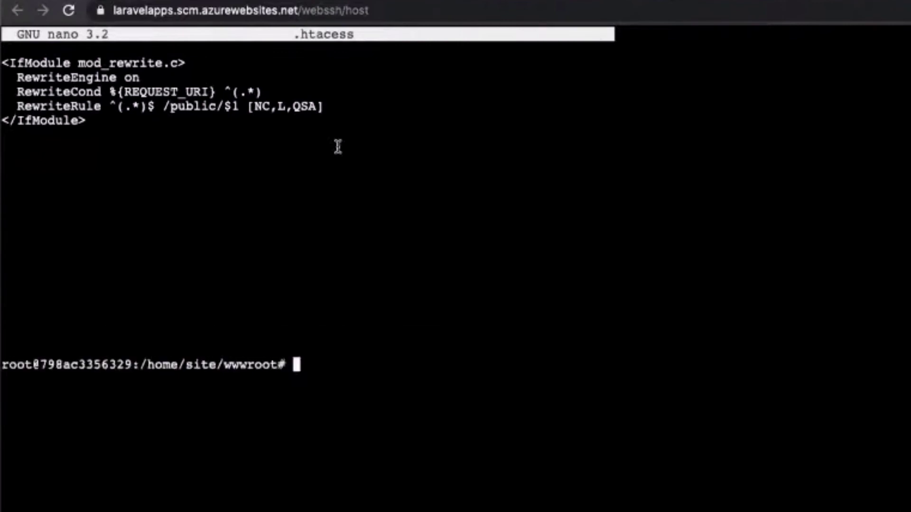
pyautogui.write('mv .ht')
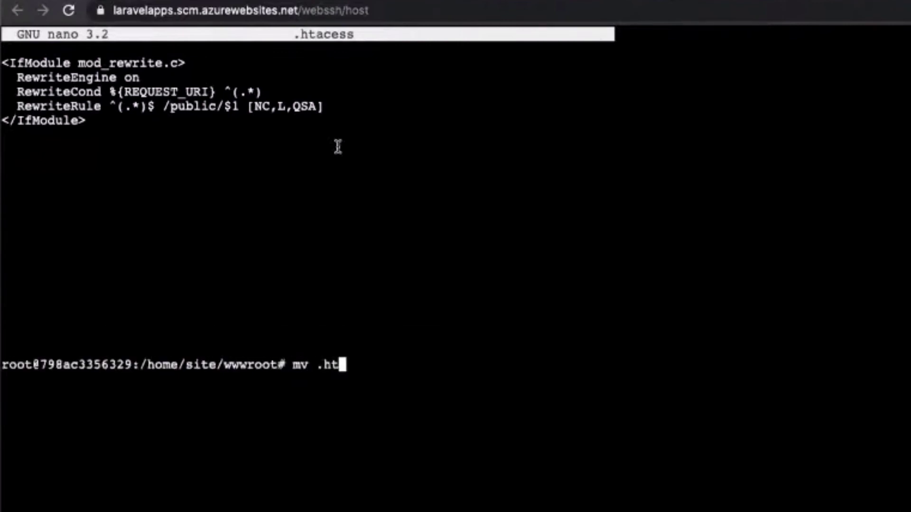
pyautogui.press('Tab')
pyautogui.write('..')
pyautogui.press('BackSpace')
pyautogui.press('BackSpace')
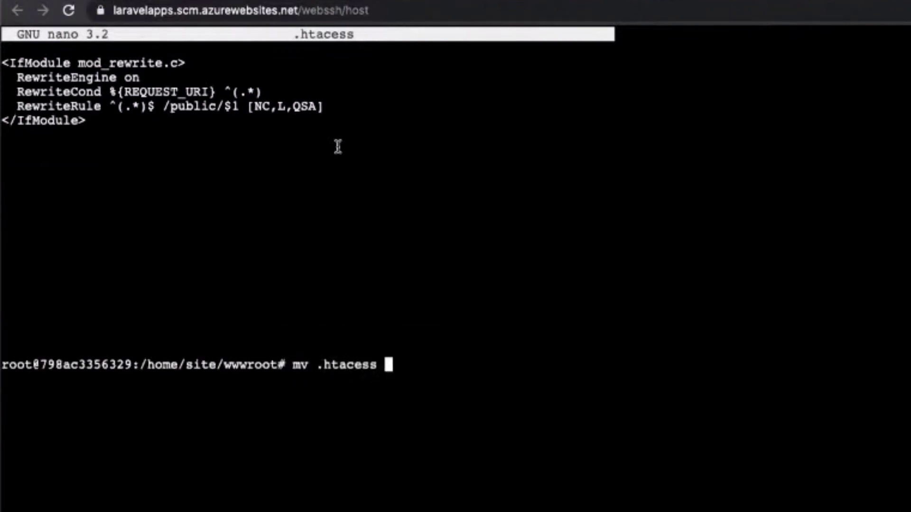
pyautogui.write('.')
pyautogui.press('BackSpace')
pyautogui.write('.tacc')
pyautogui.press('BackSpace')
pyautogui.press('BackSpace')
pyautogui.press('BackSpace')
pyautogui.press('BackSpace')
pyautogui.write('htaccess')
pyautogui.press('Return')
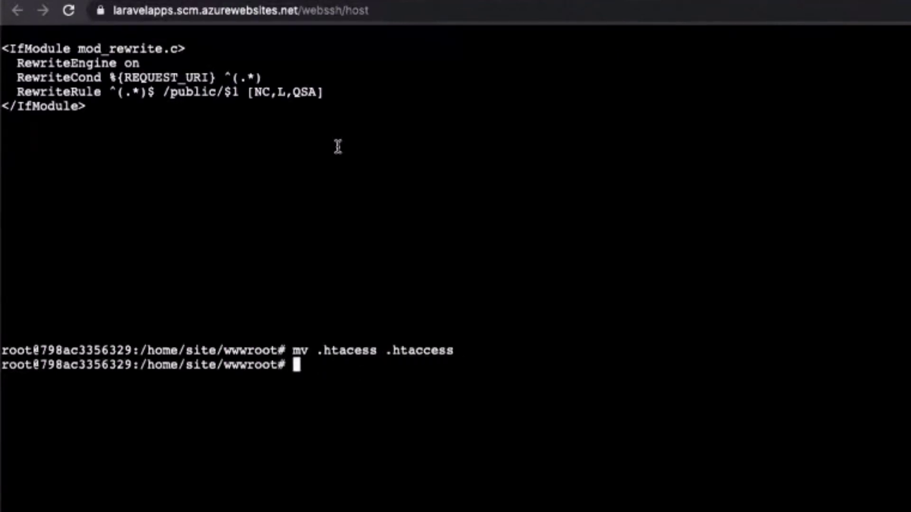
# List wwwroot with ls -la and highlight the renamed .htaccess entry.
pyautogui.write('ls -la')
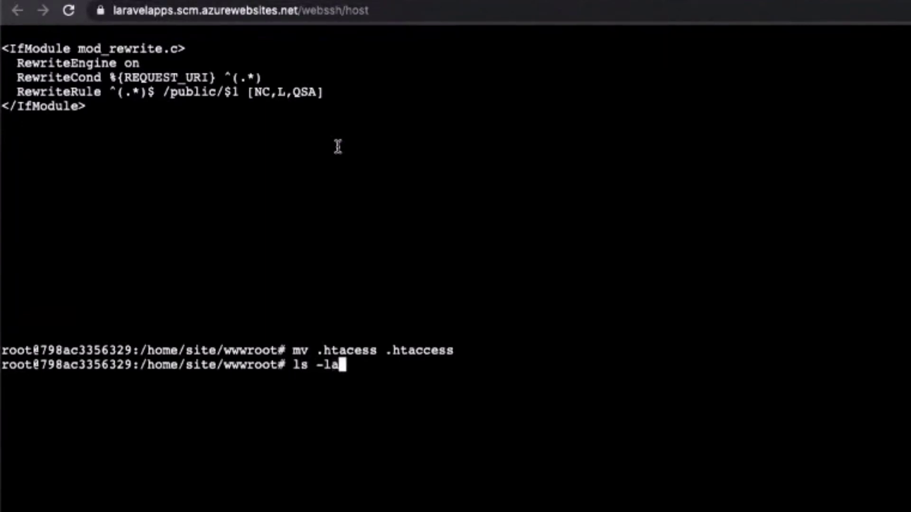
pyautogui.press('Return')
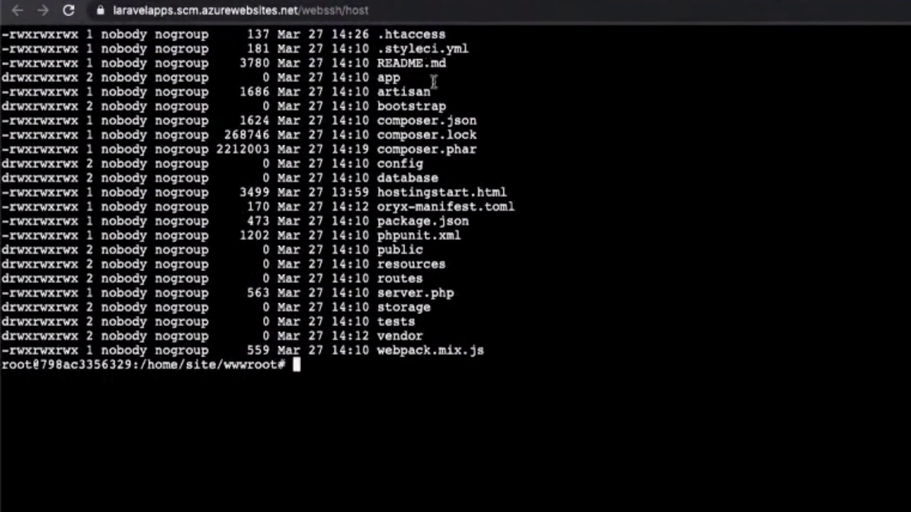
pyautogui.scroll(5, 442, 237)
pyautogui.moveTo(379, 250); pyautogui.dragTo(478, 250)
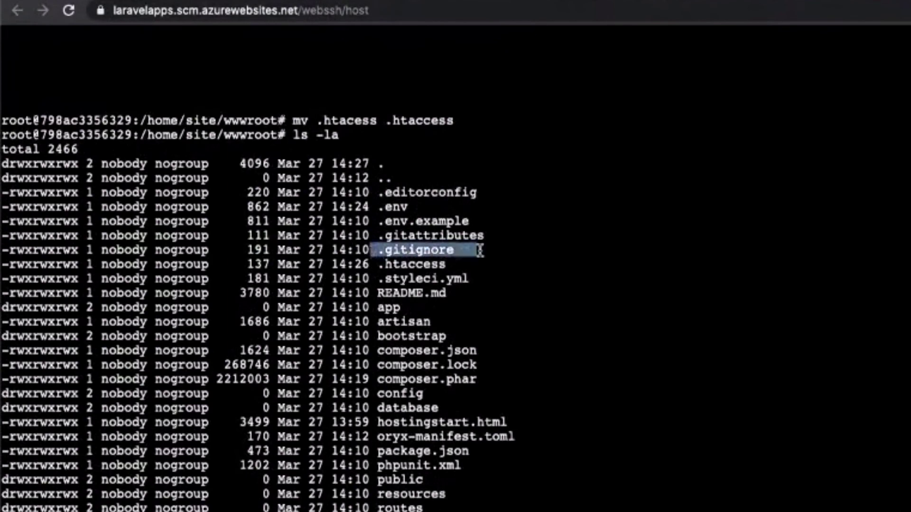
pyautogui.click(420, 264)
pyautogui.moveTo(343, 265); pyautogui.dragTo(451, 264)
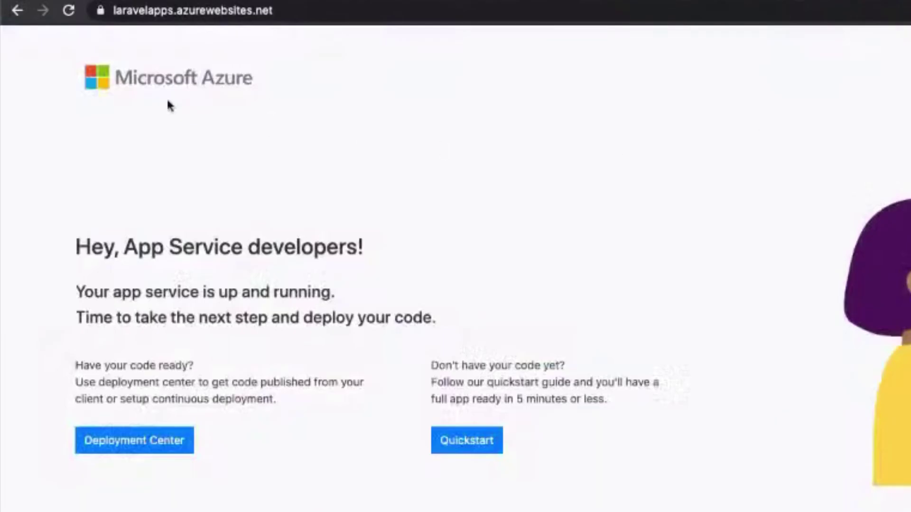
# Reload laravelapps.azurewebsites.net to show the Laravel v8.34.0 welcome page.
pyautogui.click(68, 11)
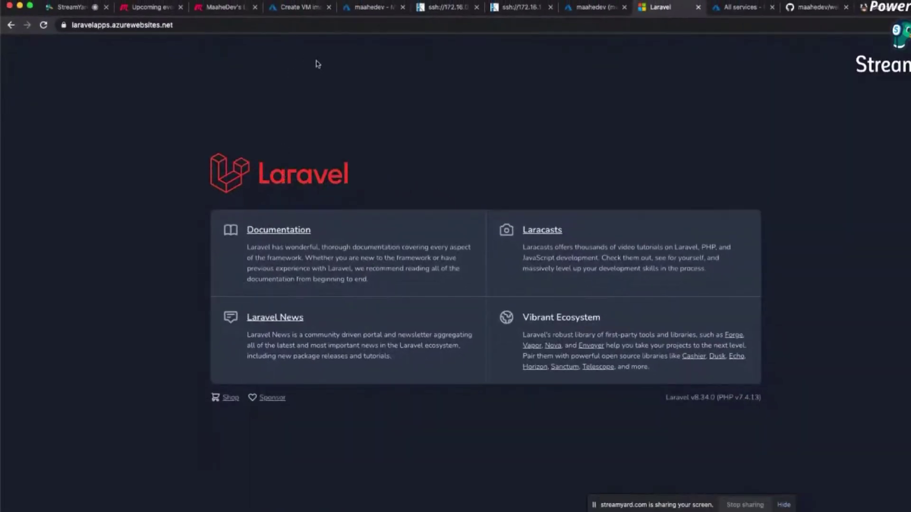
# Discard the unfinished VM image form and return to the portal home page.
pyautogui.click(368, 9)
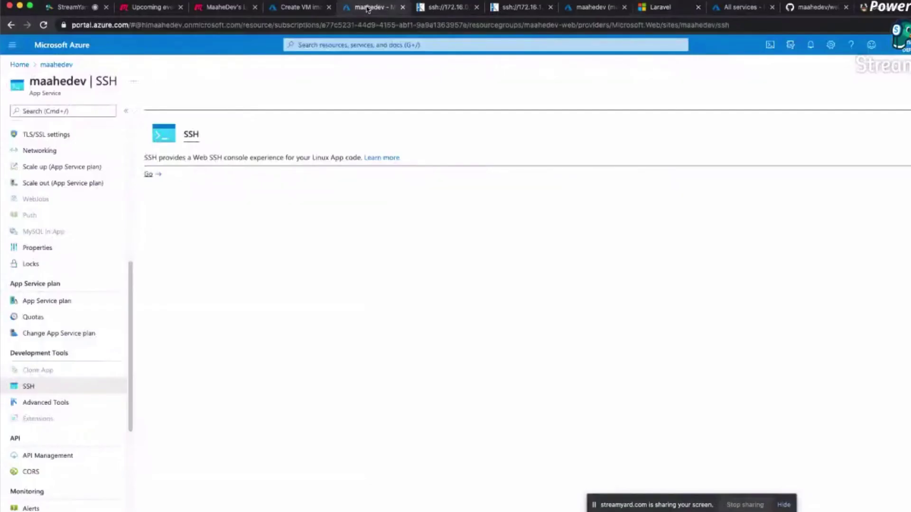
pyautogui.click(295, 7)
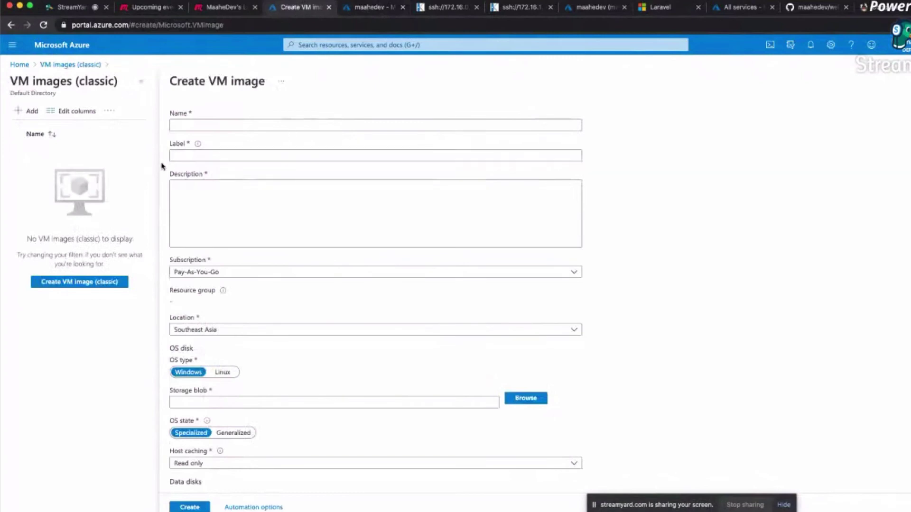
pyautogui.click(19, 65)
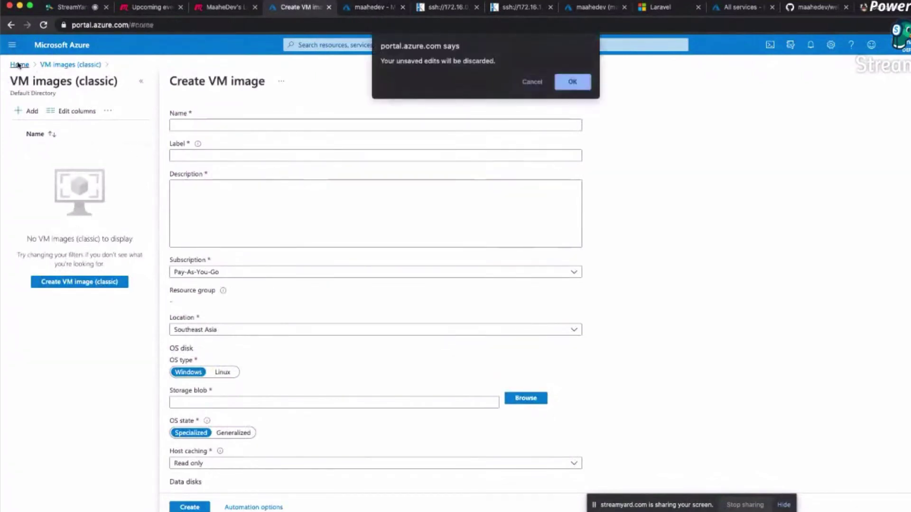
pyautogui.click(574, 82)
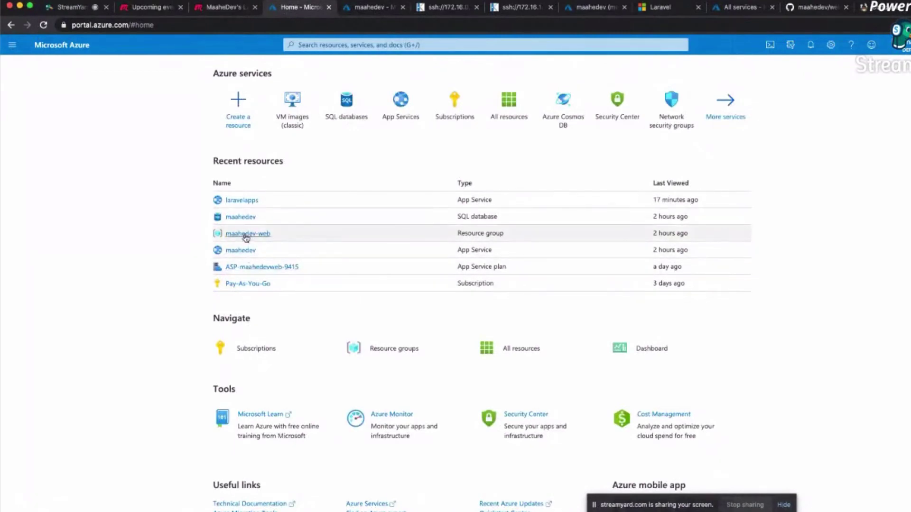
# Open the SQL database's overview, then switch to the other app's SSH terminal.
pyautogui.click(346, 114)
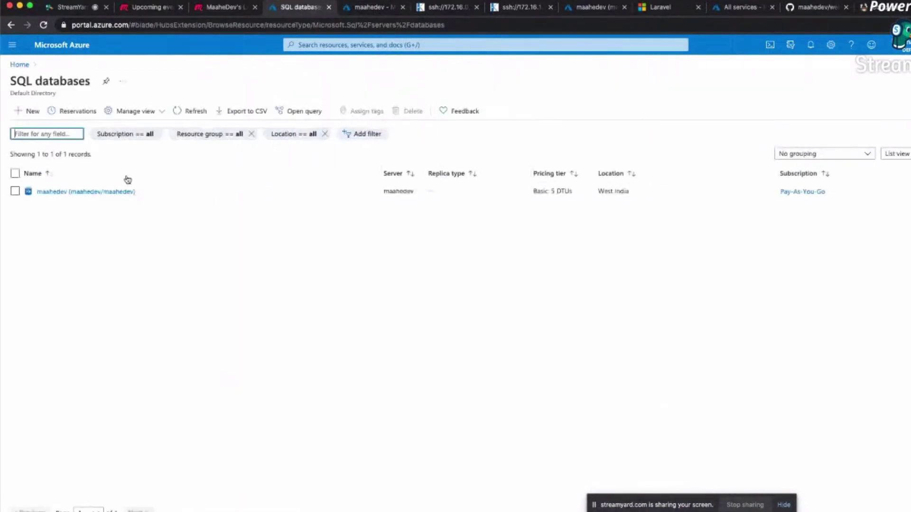
pyautogui.click(63, 192)
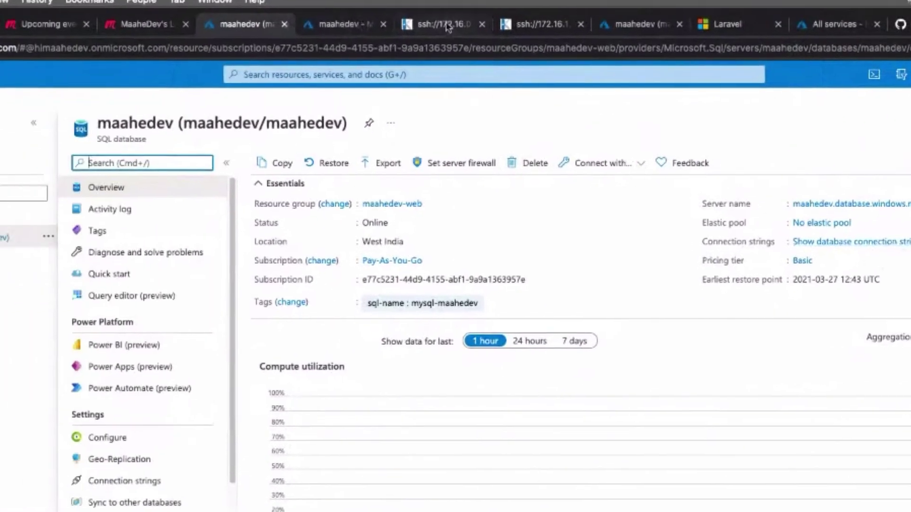
pyautogui.click(209, 35)
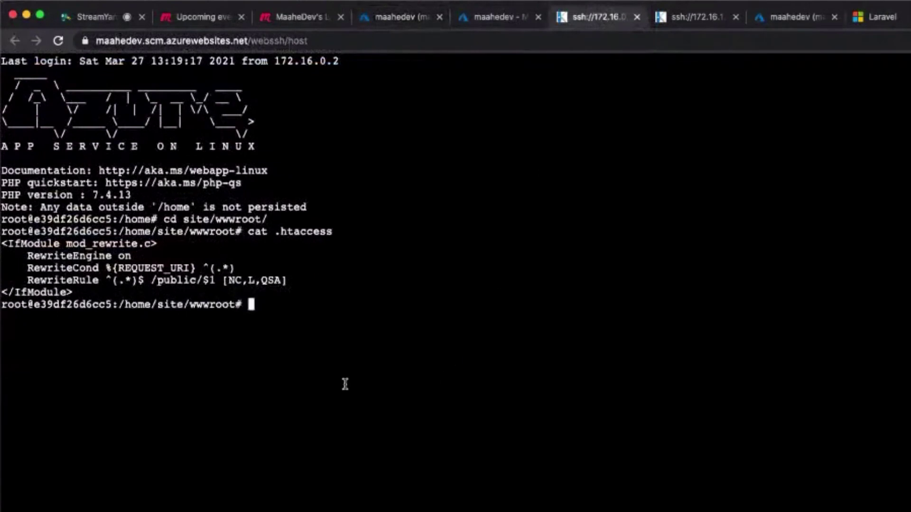
# Bring up the live Laravel site tab and select its address.
pyautogui.click(482, 20)
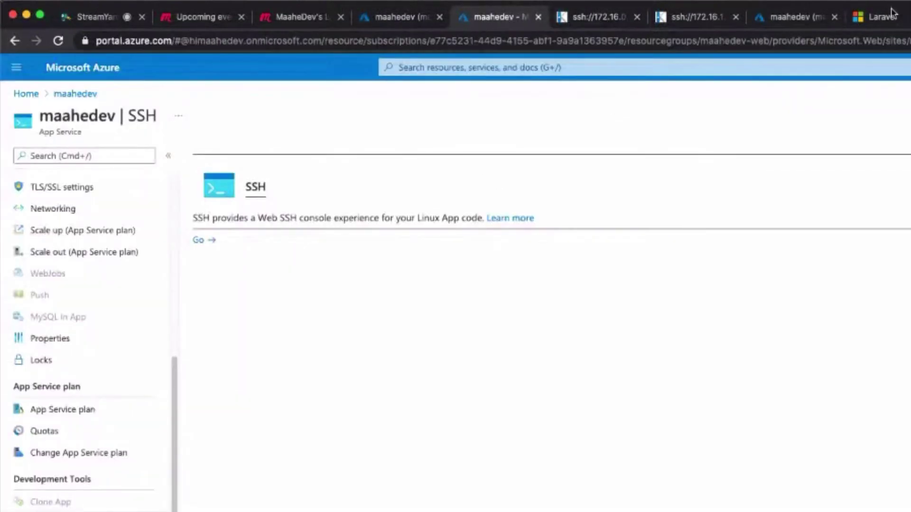
pyautogui.click(891, 15)
pyautogui.click(244, 41)
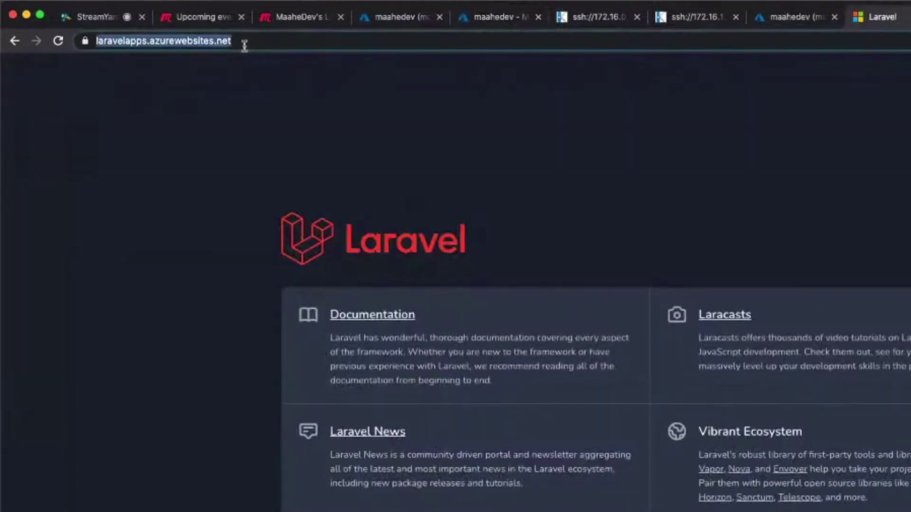
pyautogui.click(323, 166)
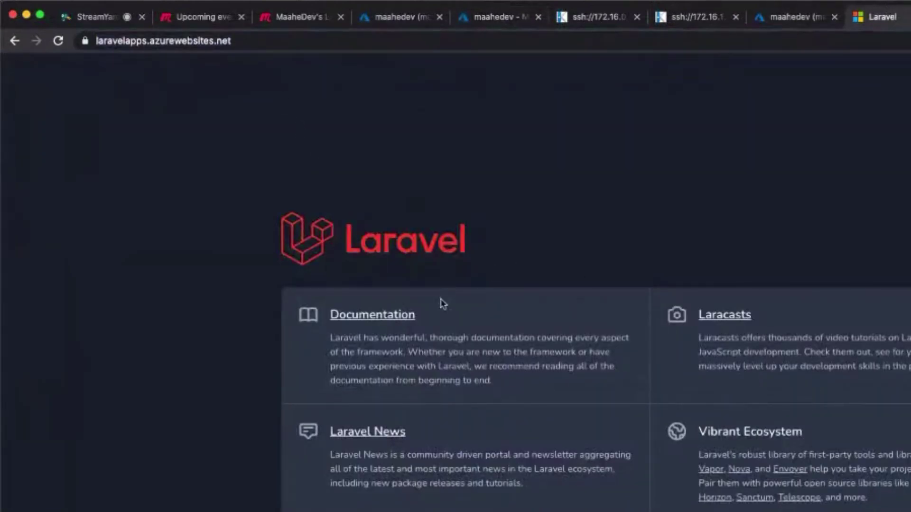
# Reload the Laravel welcome page, highlight the laravelapps.azurewebsites.net domain, then show the SQL database overview.
pyautogui.click(58, 41)
pyautogui.click(95, 40)
pyautogui.moveTo(129, 41); pyautogui.dragTo(264, 41)
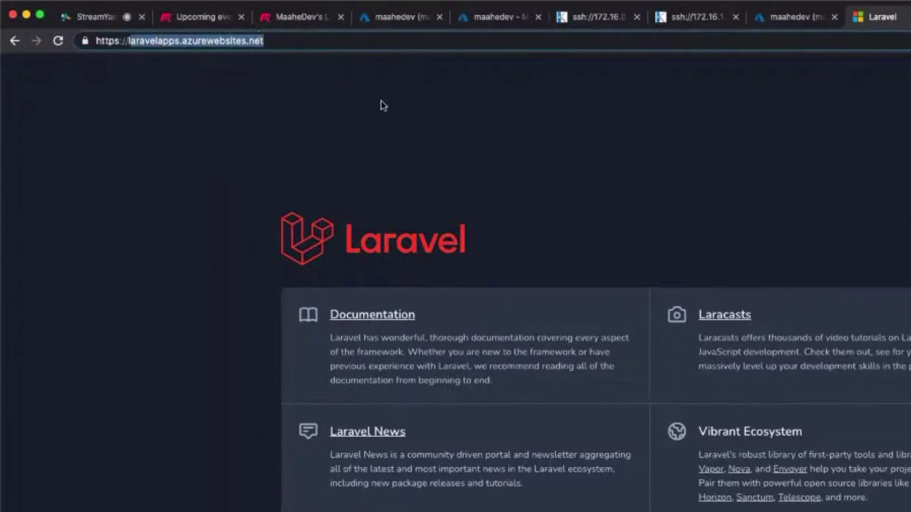
pyautogui.click(795, 17)
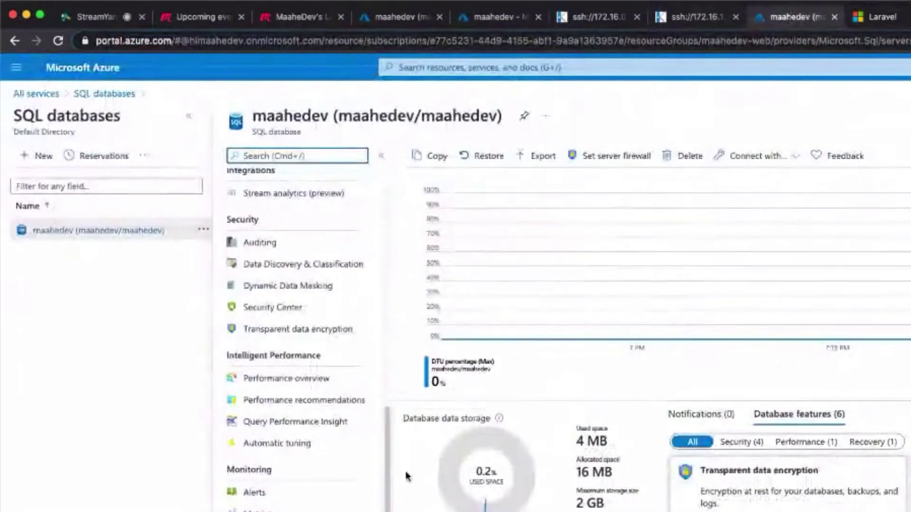
# Open Scale up for the App Service plan and show the Production pricing tiers.
pyautogui.click(493, 19)
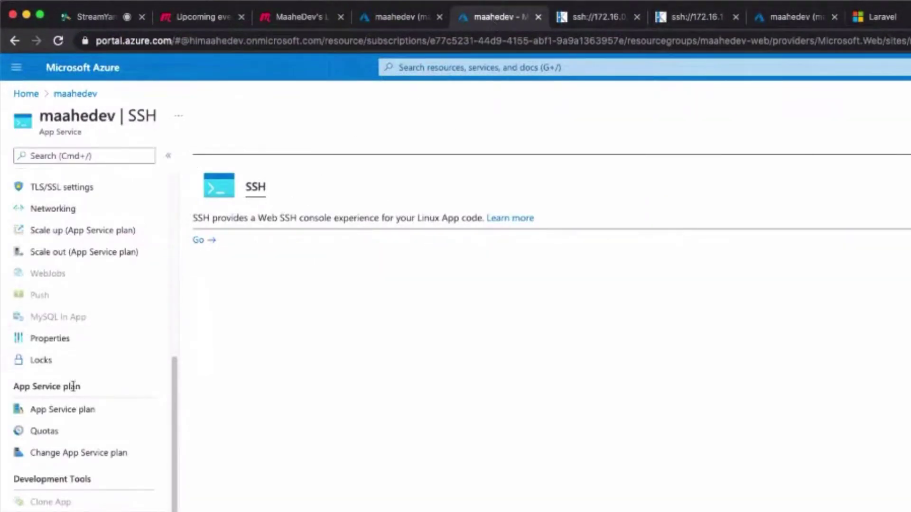
pyautogui.scroll(-6, 91, 320)
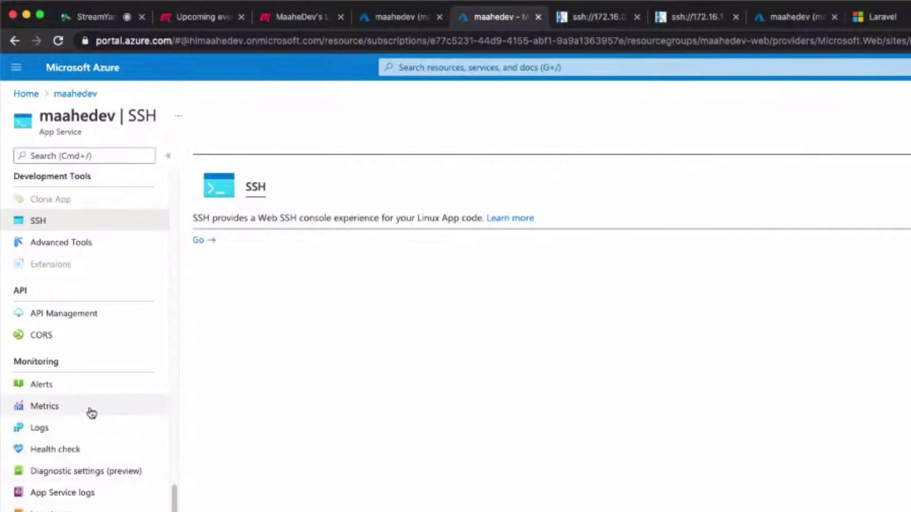
pyautogui.scroll(6, 91, 413)
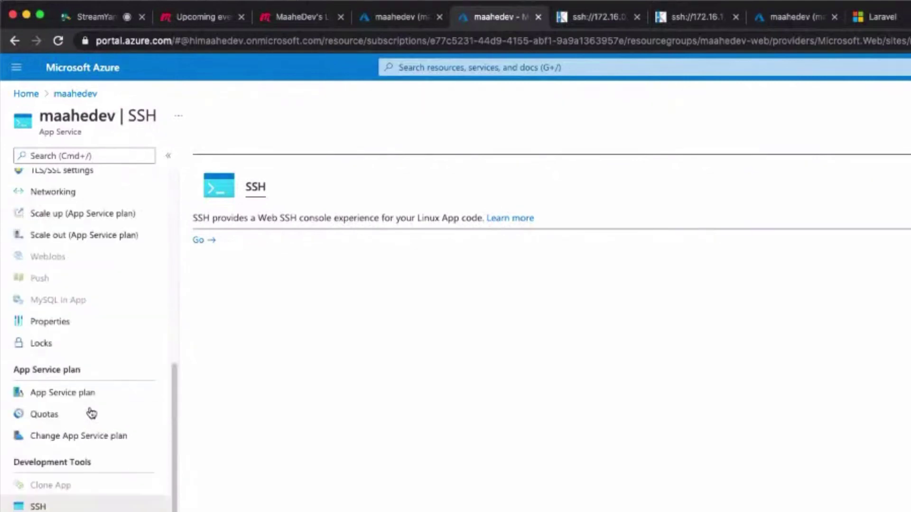
pyautogui.scroll(2, 89, 412)
pyautogui.click(81, 317)
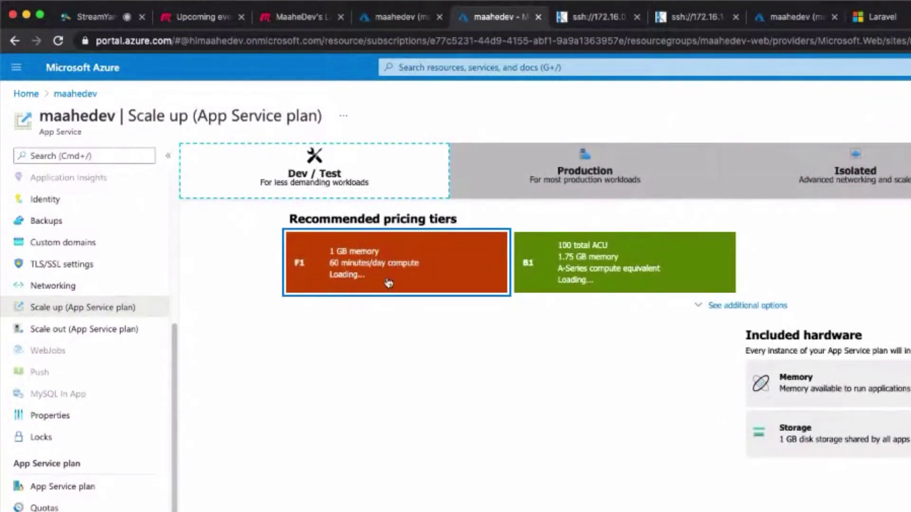
pyautogui.click(589, 187)
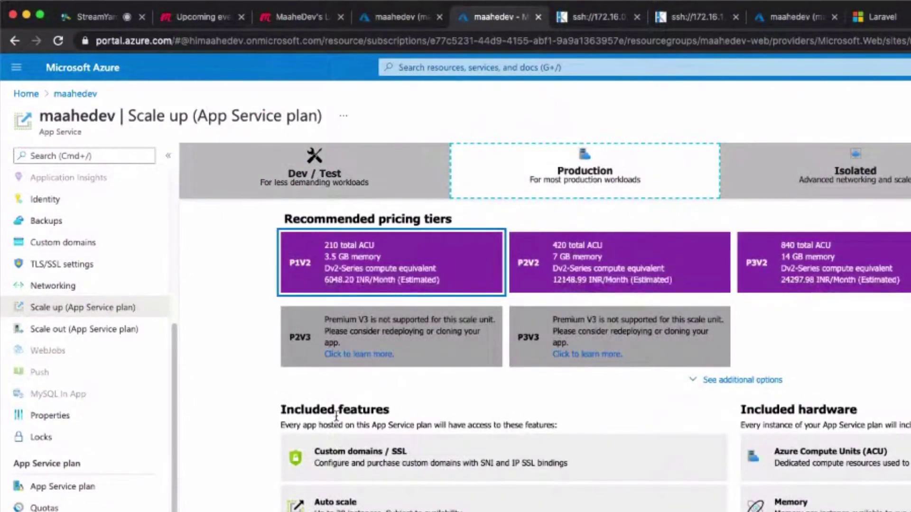
# Scroll through the Production tier features, highlighting a feature's text and then clearing it.
pyautogui.scroll(-1, 834, 256)
pyautogui.scroll(-1, 688, 294)
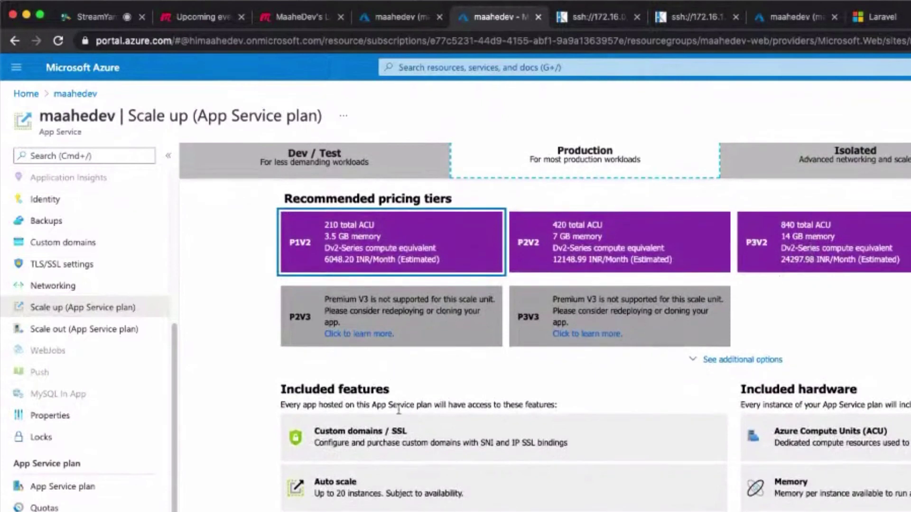
pyautogui.moveTo(314, 431); pyautogui.dragTo(567, 447)
pyautogui.click(584, 451)
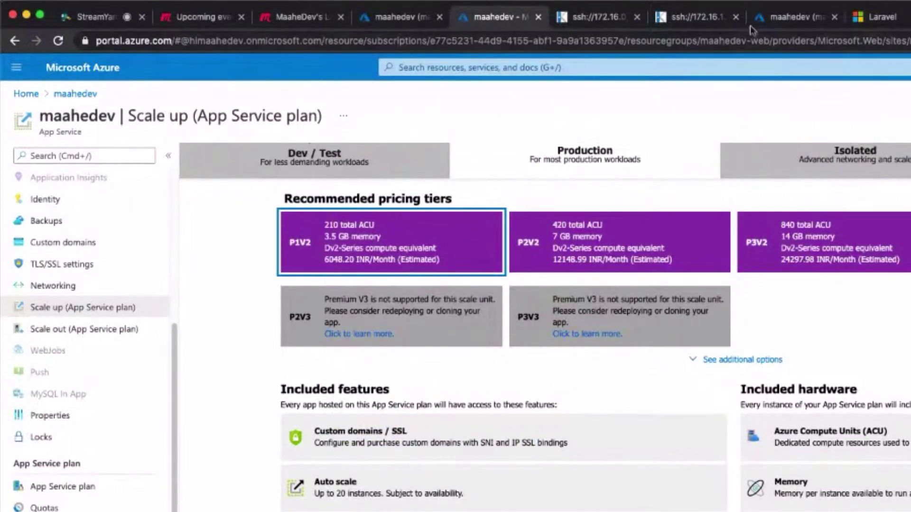
# Glance at the SQL database and Laravel site tabs, then switch to the Keynote presentation.
pyautogui.click(797, 16)
pyautogui.click(896, 17)
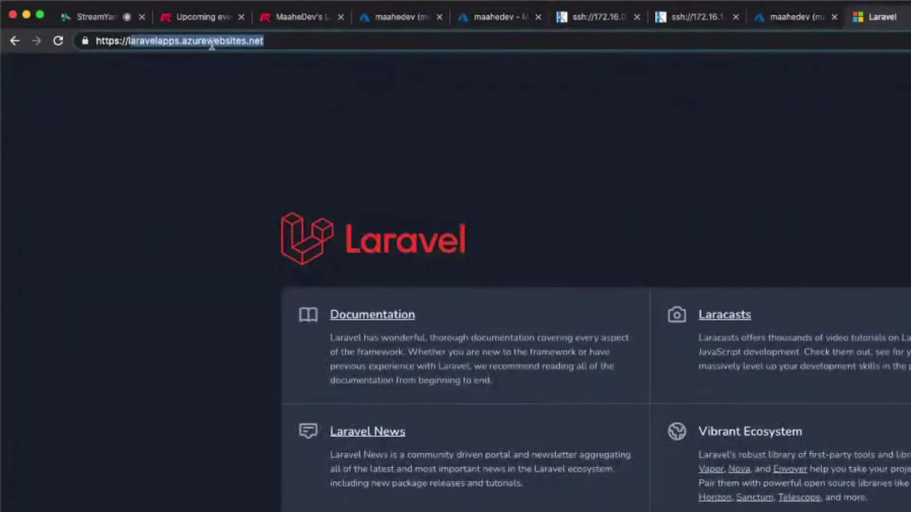
pyautogui.click(287, 42)
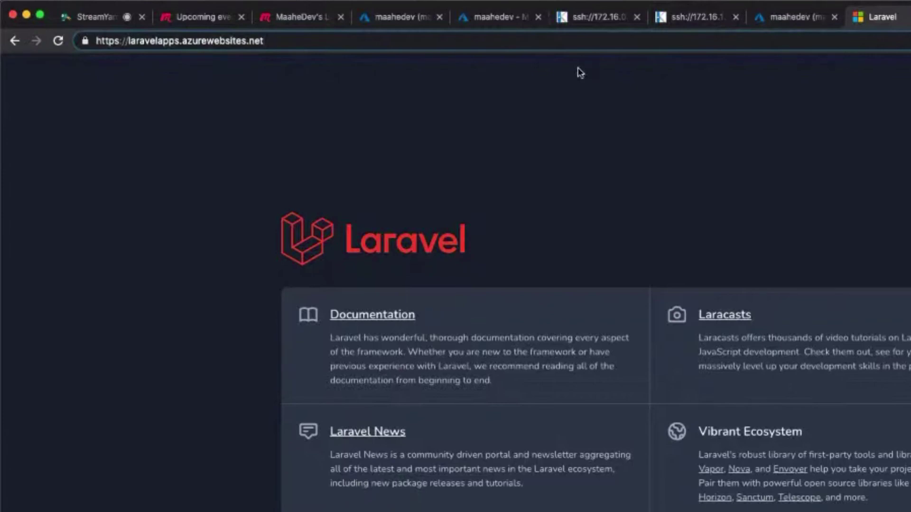
pyautogui.press('super+Tab')
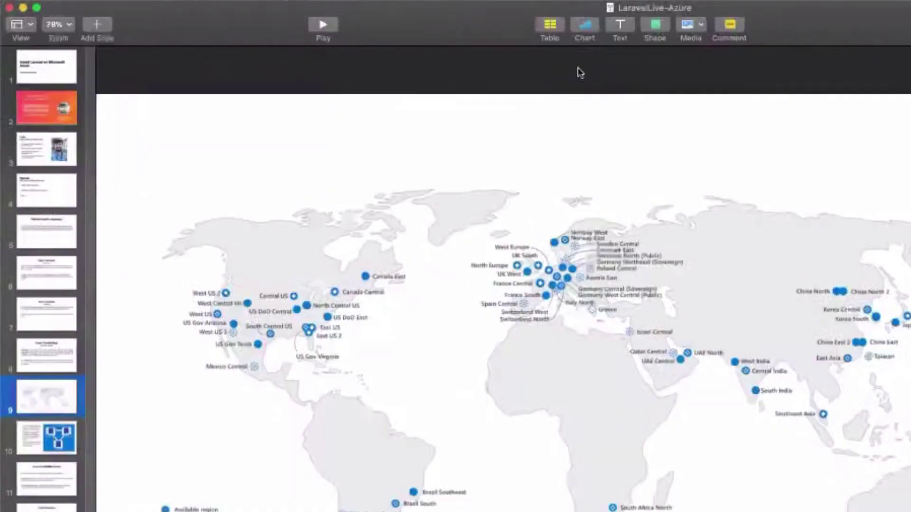
# Advance through the Azure Services and Practical slides in Keynote.
pyautogui.press('Down')
pyautogui.press('Down')
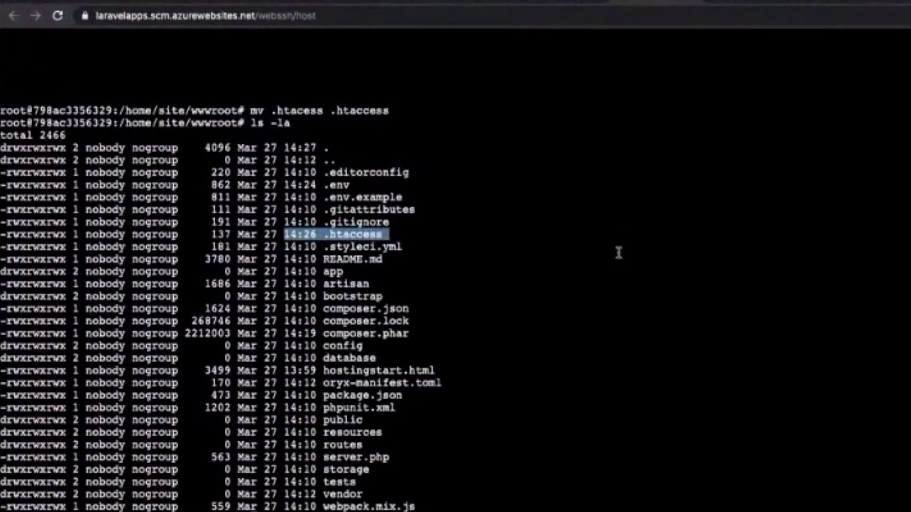
# Clear the .htaccess highlight in the SSH terminal and return to the Production scale-up tiers.
pyautogui.click(455, 502)
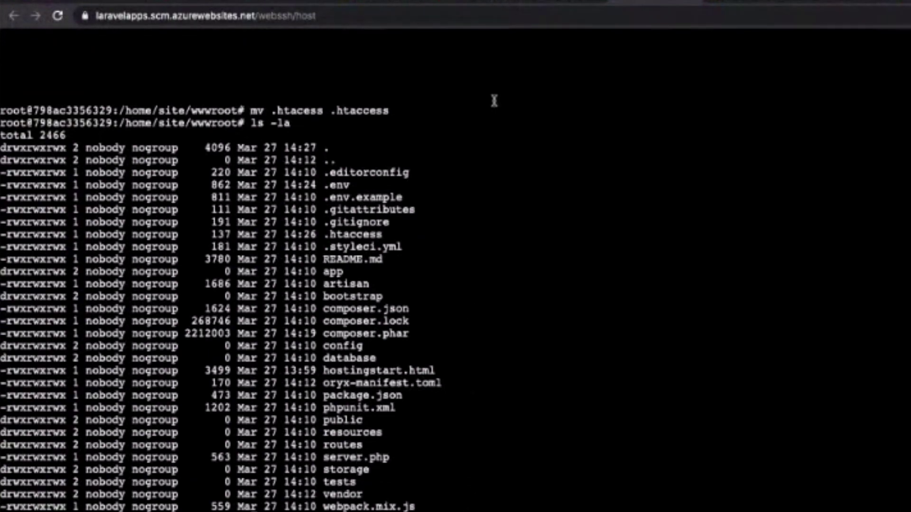
pyautogui.click(455, 4)
pyautogui.click(435, 3)
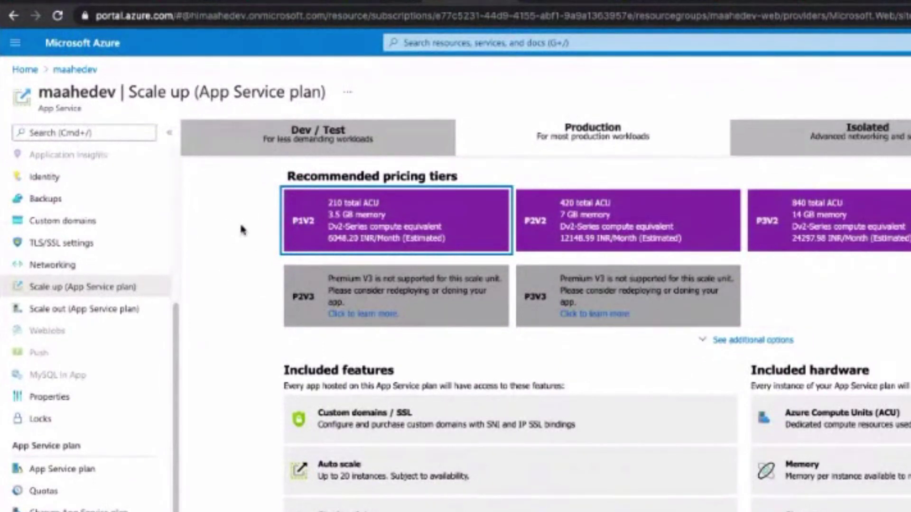
# Scroll the pricing tiers, glance at the Laravel page, then show the maahedev database overview.
pyautogui.scroll(8, 119, 228)
pyautogui.scroll(-10, 90, 453)
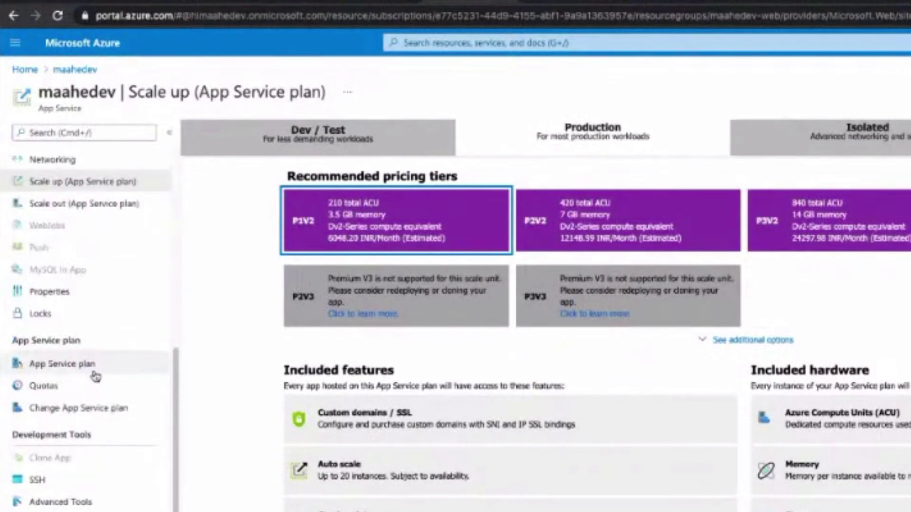
pyautogui.scroll(-3, 92, 415)
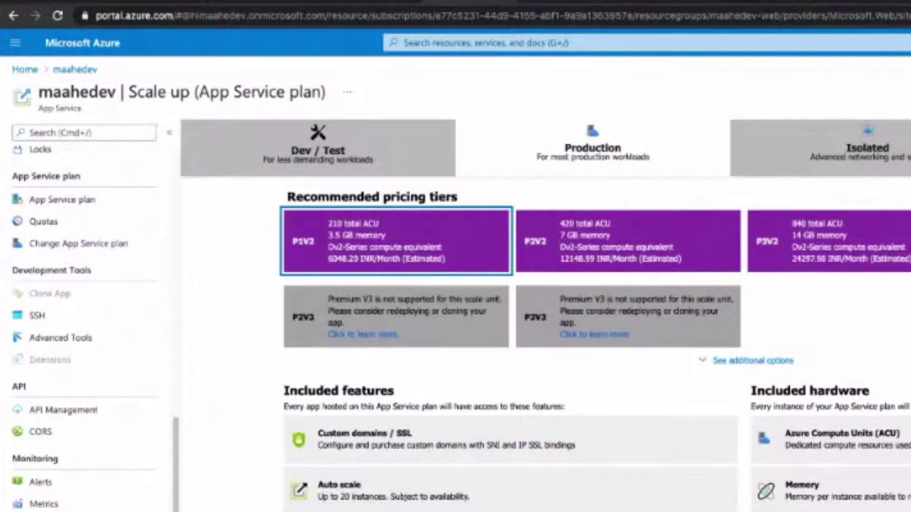
pyautogui.click(830, 4)
pyautogui.click(882, 2)
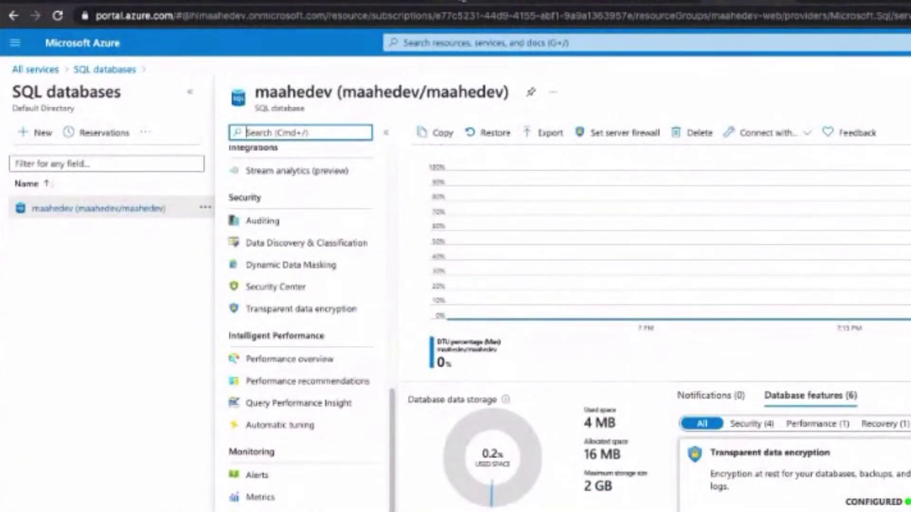
pyautogui.click(536, 2)
pyautogui.click(375, 4)
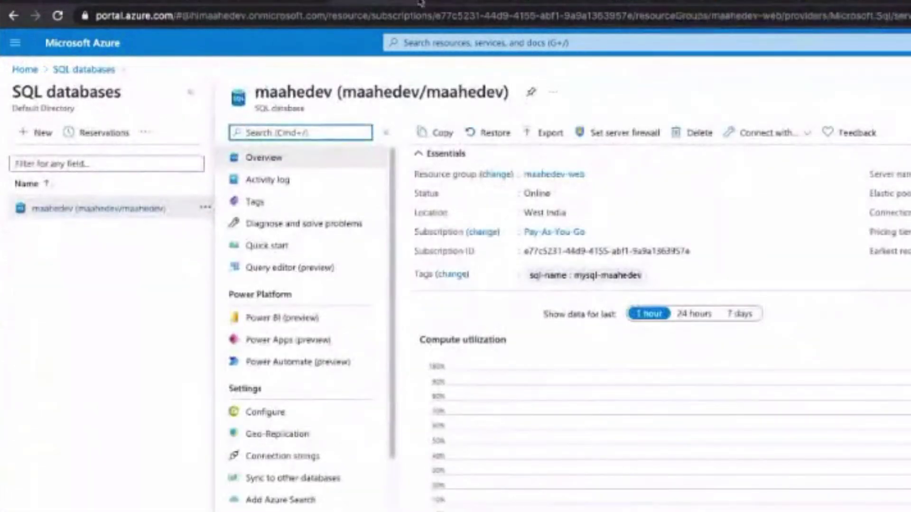
# Go to the portal home and open Subscriptions, then start a new tab with 'azure'.
pyautogui.click(18, 69)
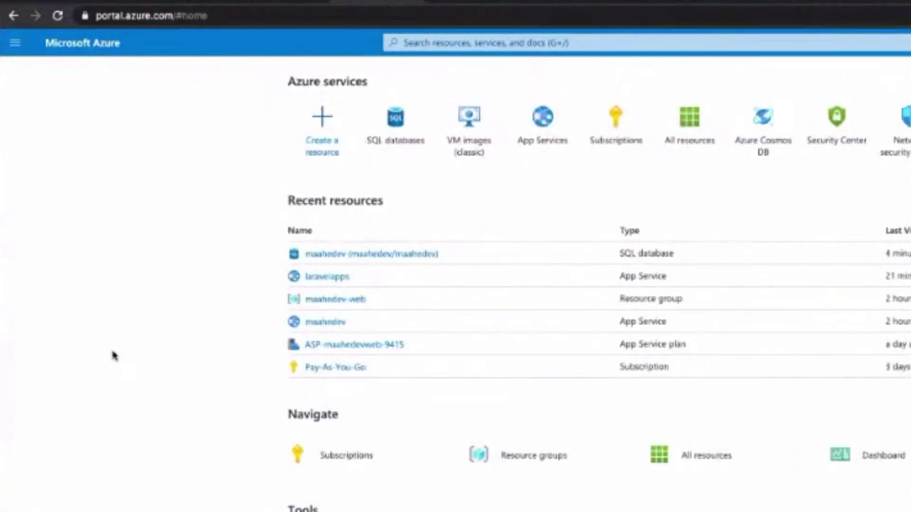
pyautogui.scroll(-1, 128, 386)
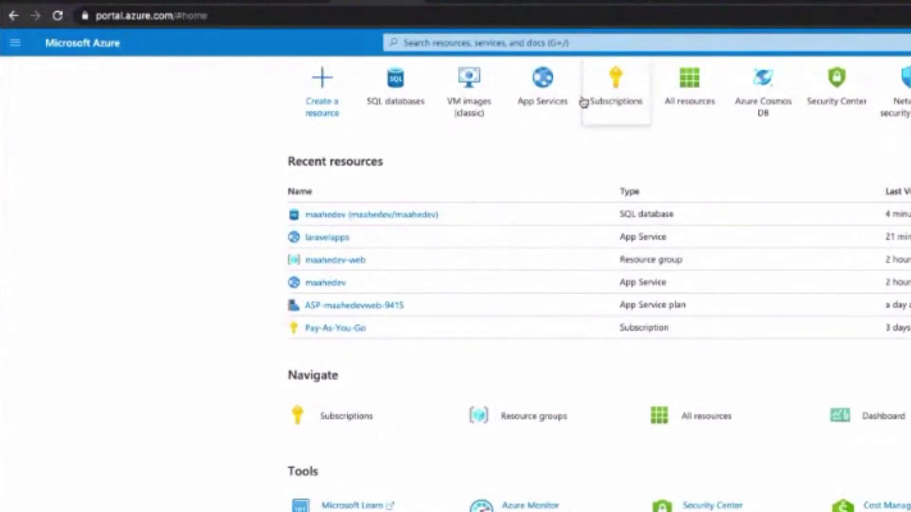
pyautogui.moveTo(610, 101)
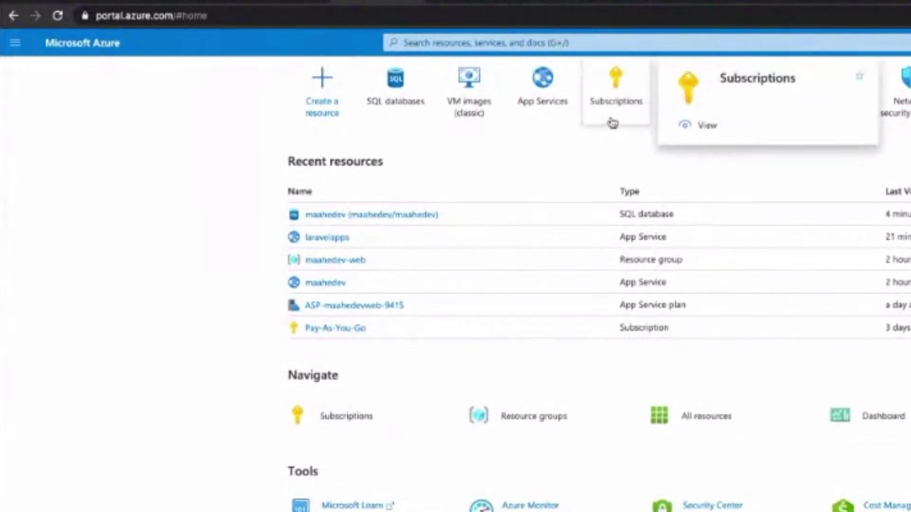
pyautogui.click(611, 102)
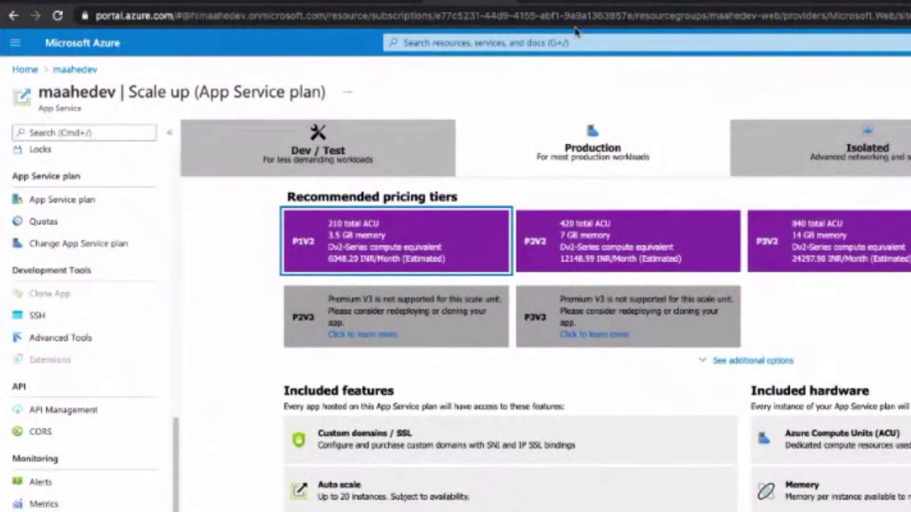
pyautogui.press('super+t')
pyautogui.write('azure')
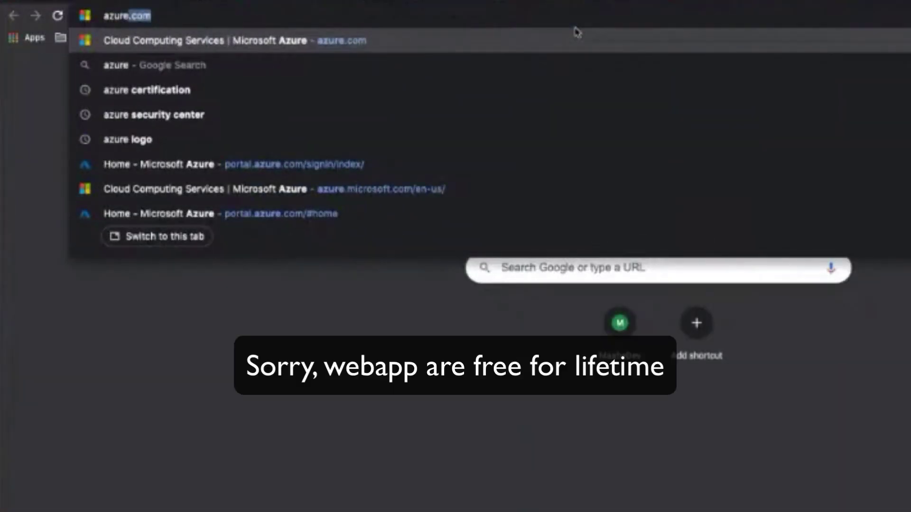
# Load the Azure free page and highlight Linux Virtual Machines' 750 hours B1S Standard allowance.
pyautogui.press('Return')
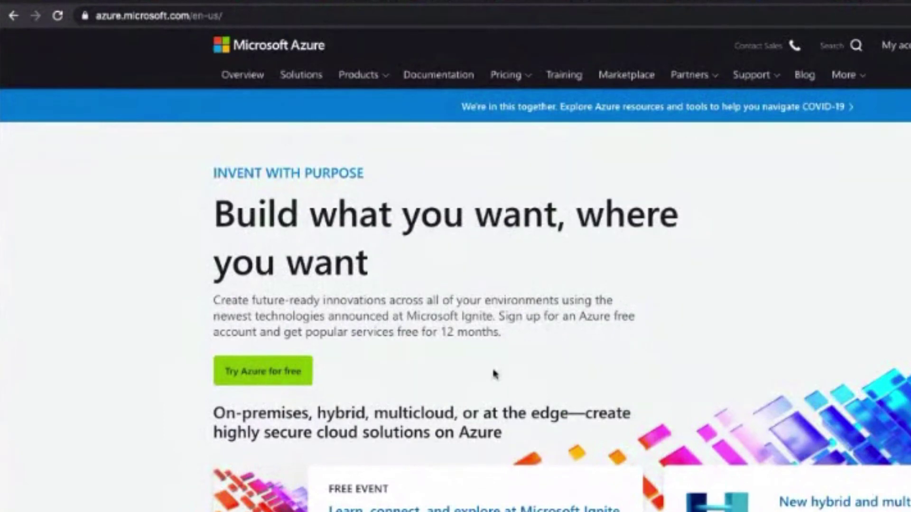
pyautogui.scroll(-15, 493, 374)
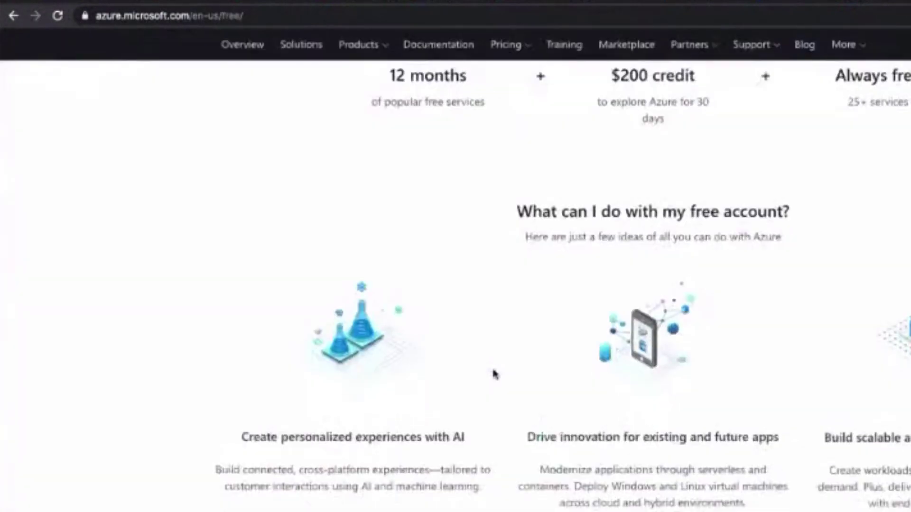
pyautogui.moveTo(314, 291); pyautogui.dragTo(439, 307)
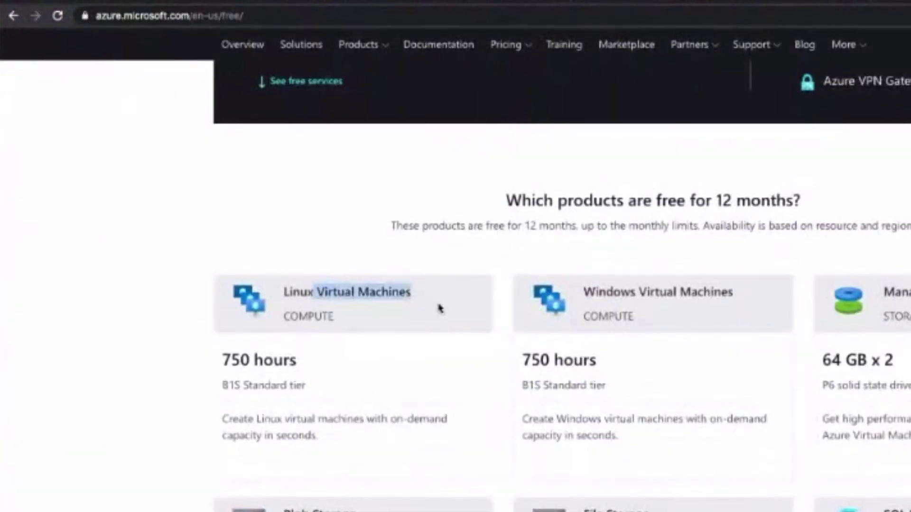
pyautogui.scroll(-1, 439, 307)
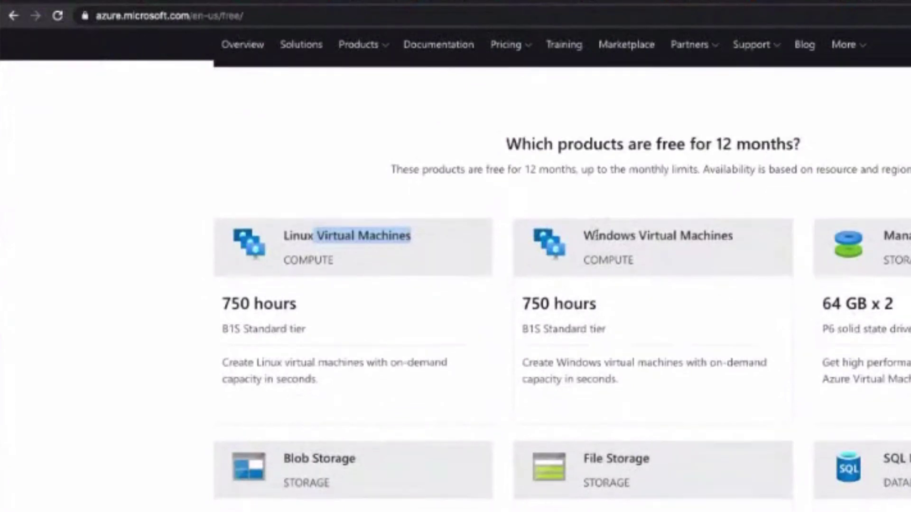
pyautogui.scroll(-3, 596, 233)
pyautogui.scroll(-10, 597, 234)
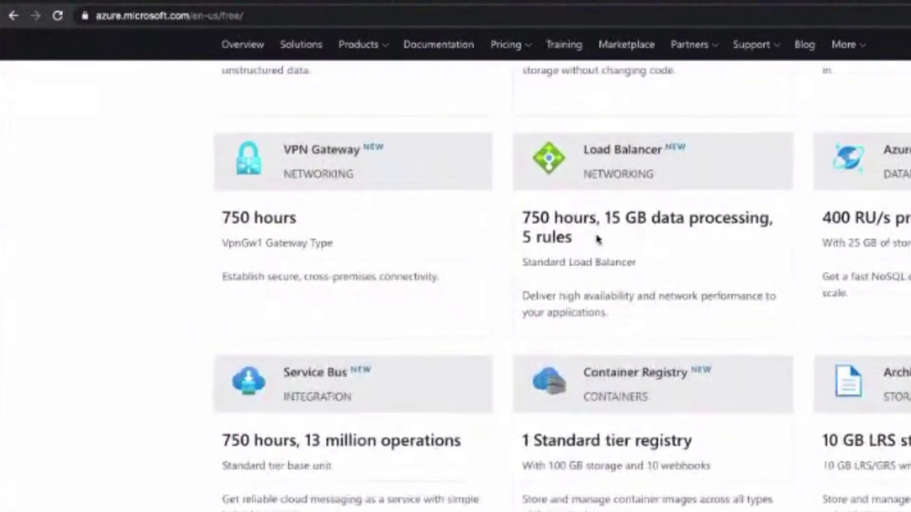
pyautogui.scroll(-1, 600, 234)
pyautogui.scroll(12, 321, 245)
pyautogui.moveTo(280, 180); pyautogui.dragTo(451, 193)
pyautogui.moveTo(224, 249); pyautogui.dragTo(362, 301)
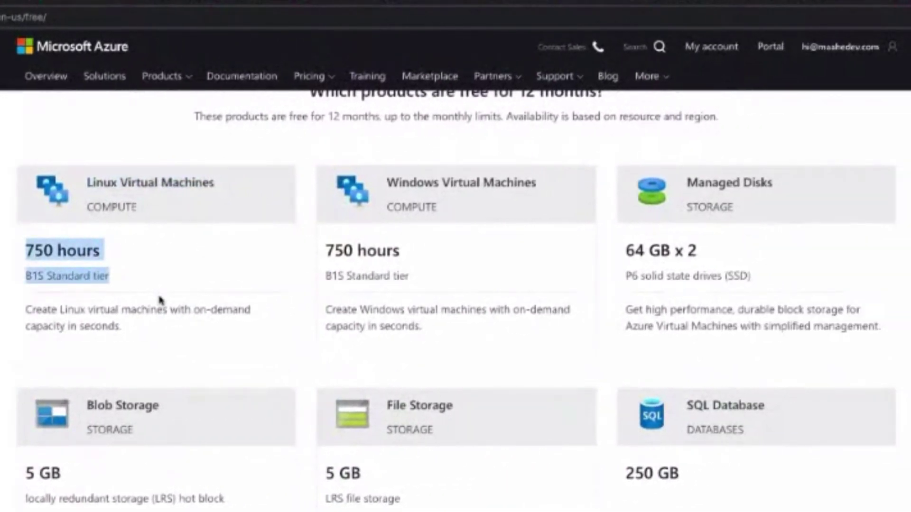
# Highlight the 750 hours figure, then scroll down to the always-free products.
pyautogui.scroll(-1, 160, 300)
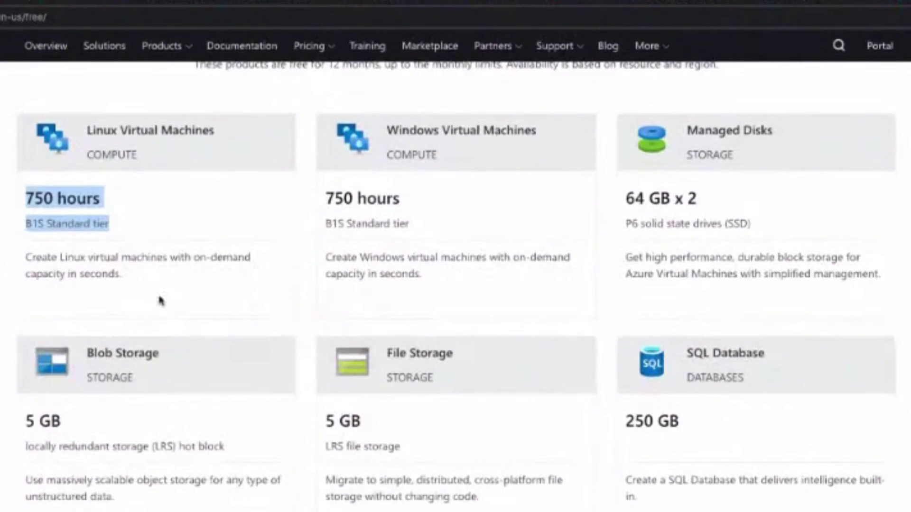
pyautogui.click(145, 274)
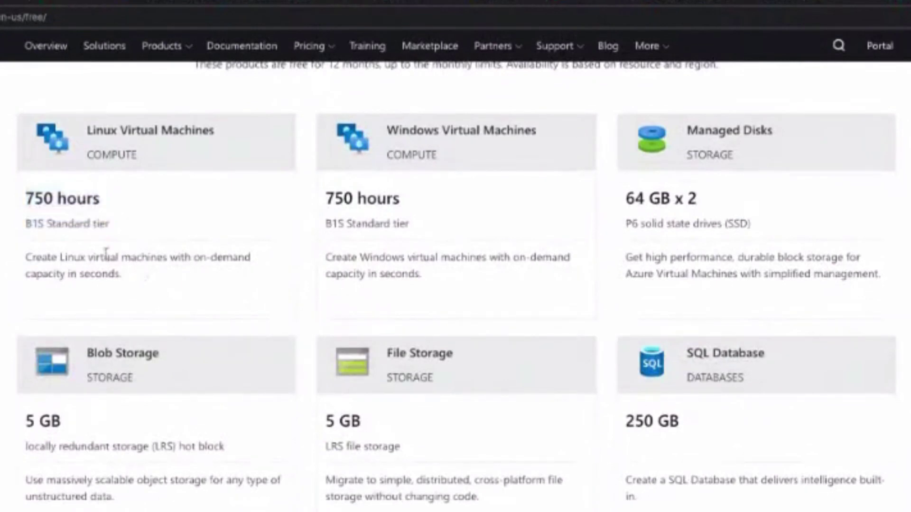
pyautogui.moveTo(26, 197); pyautogui.dragTo(106, 198)
pyautogui.scroll(-10, 209, 305)
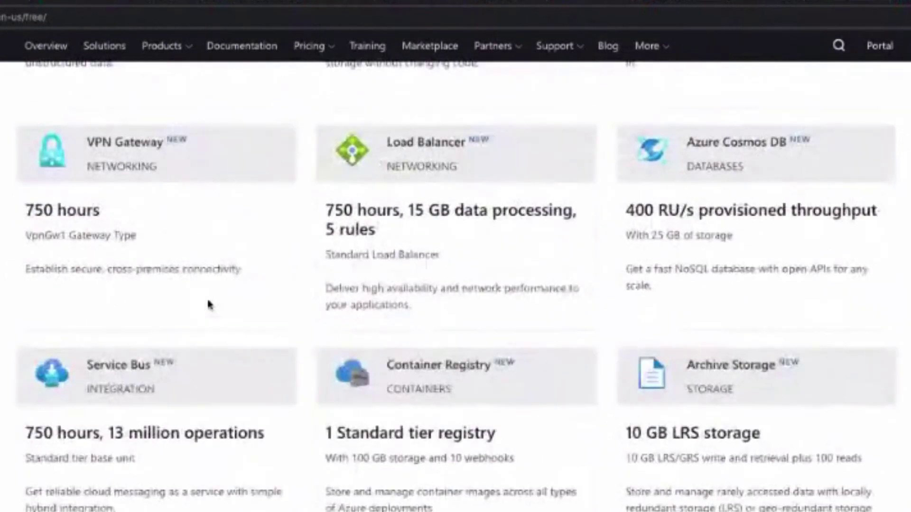
pyautogui.scroll(-2, 456, 370)
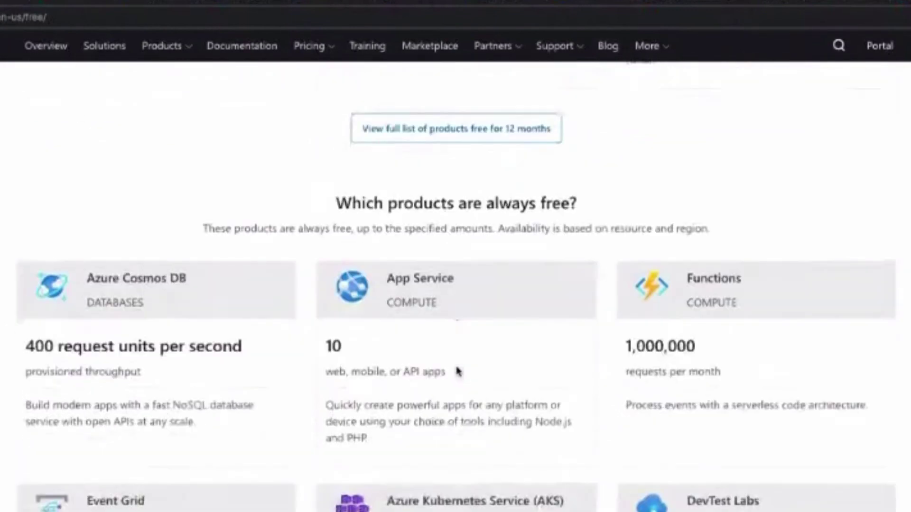
pyautogui.scroll(-1, 456, 368)
pyautogui.scroll(2, 456, 368)
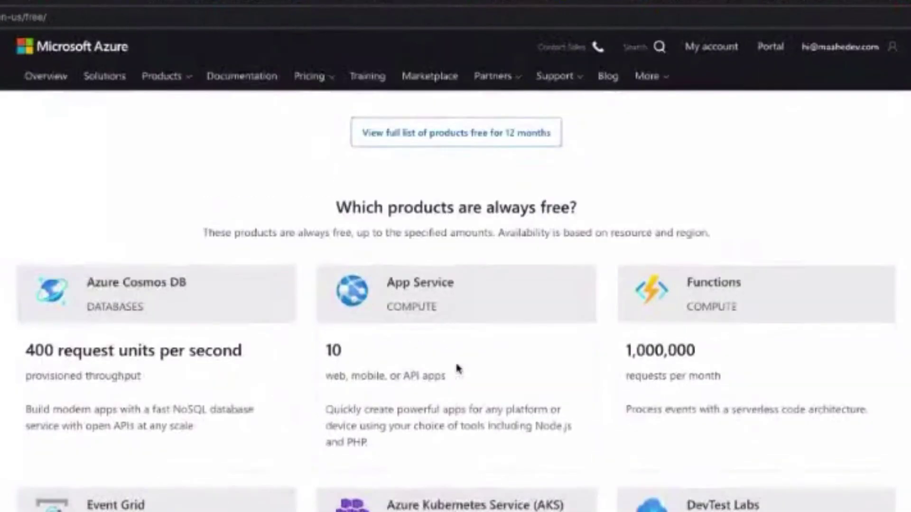
# Highlight the App Service title, its word 'web', and the Functions title.
pyautogui.moveTo(367, 208); pyautogui.dragTo(523, 212)
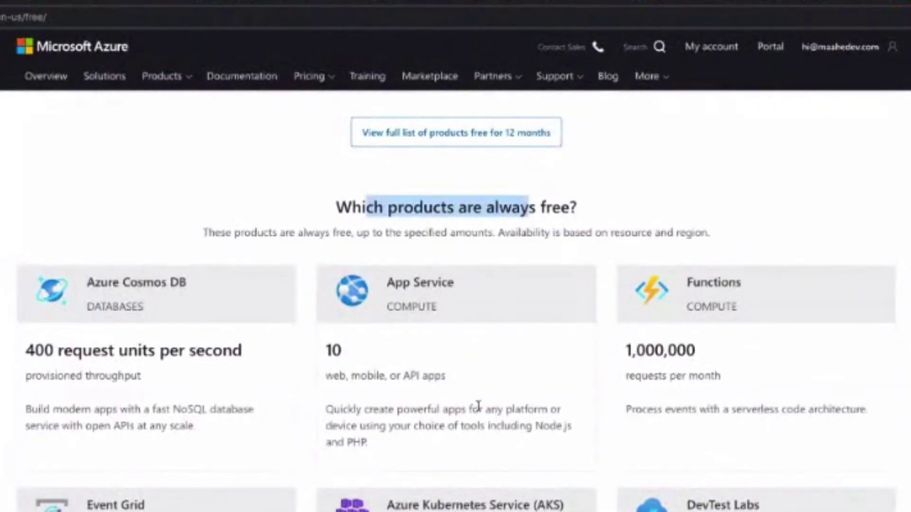
pyautogui.click(393, 277)
pyautogui.tripleClick(394, 278)
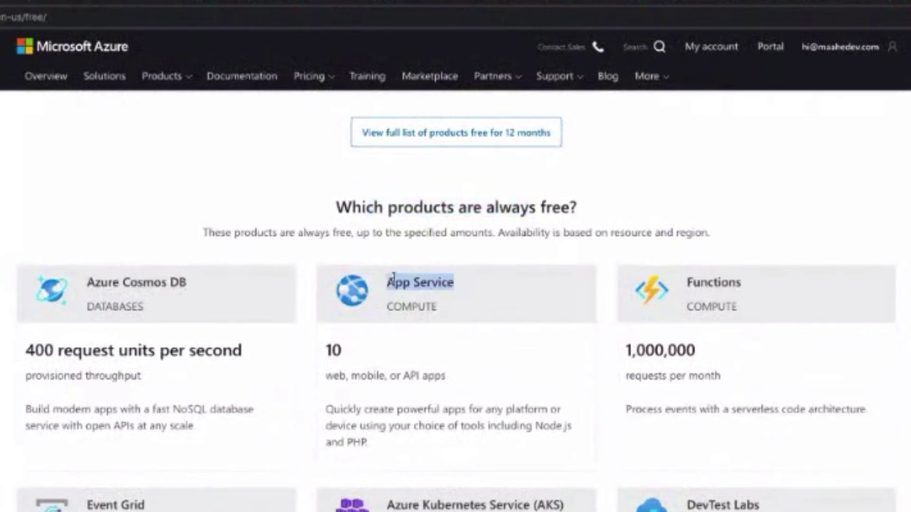
pyautogui.doubleClick(336, 376)
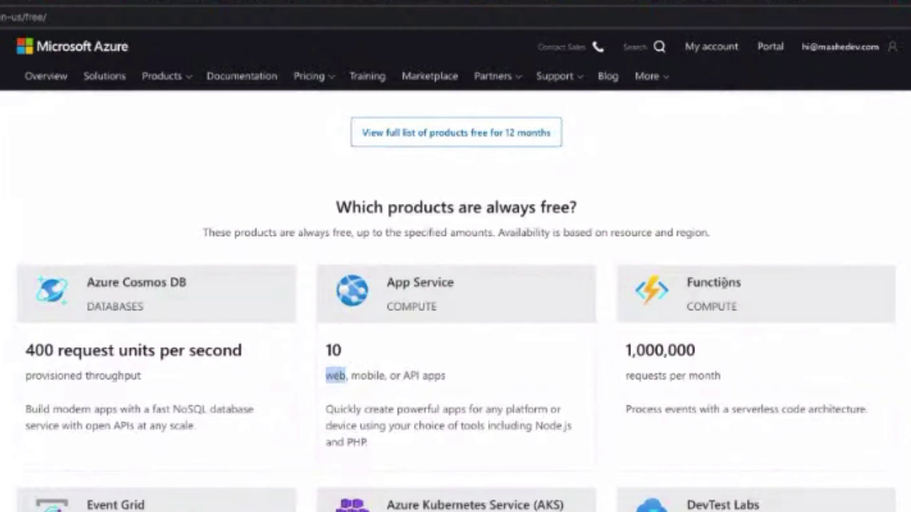
pyautogui.moveTo(694, 282); pyautogui.dragTo(765, 288)
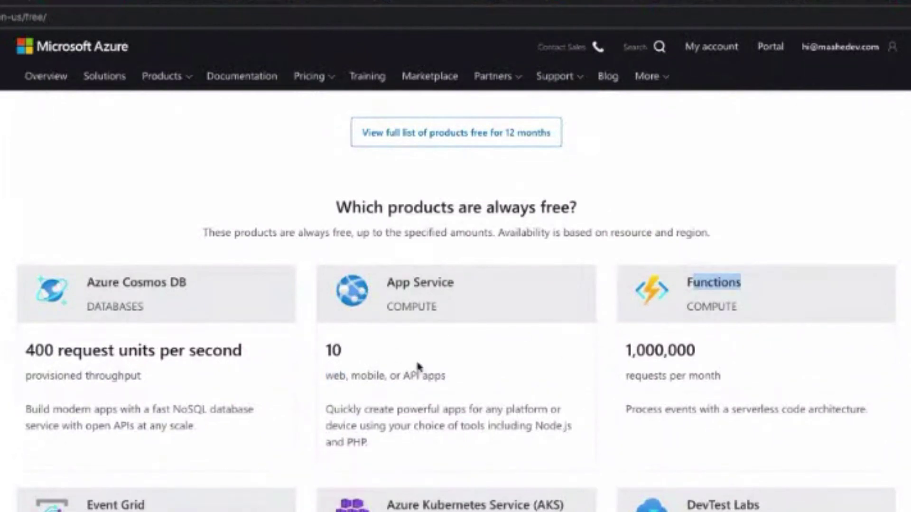
pyautogui.scroll(-1, 418, 366)
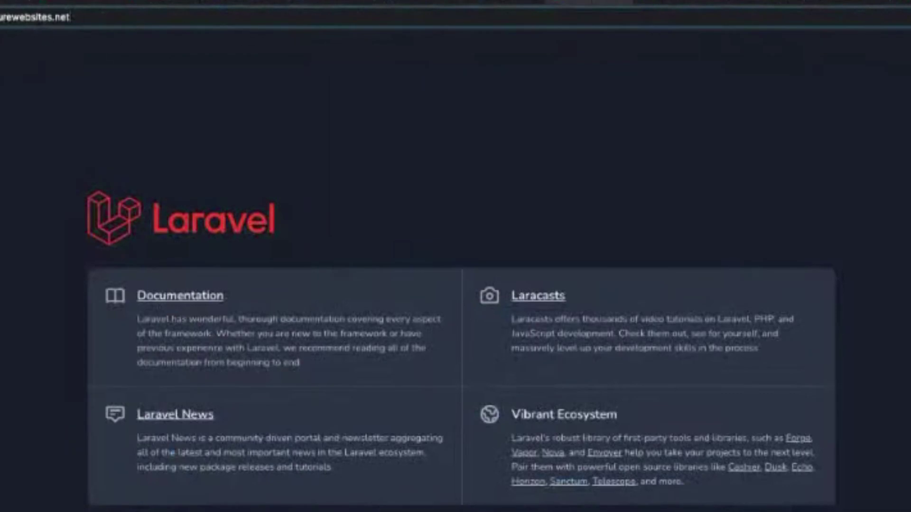
# Cycle through the Laravel page, SQL database, scale-up pricing and App Services list, then return to the always-free page.
pyautogui.click(103, 14)
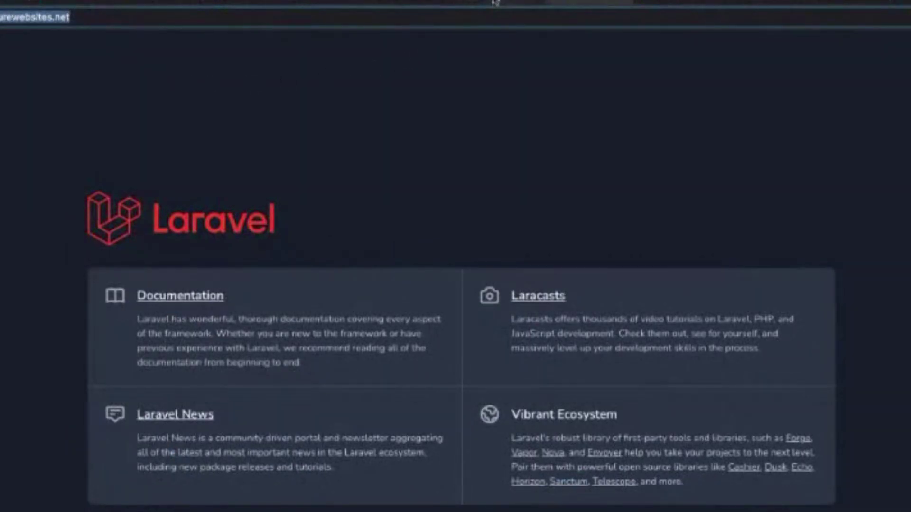
pyautogui.click(495, 5)
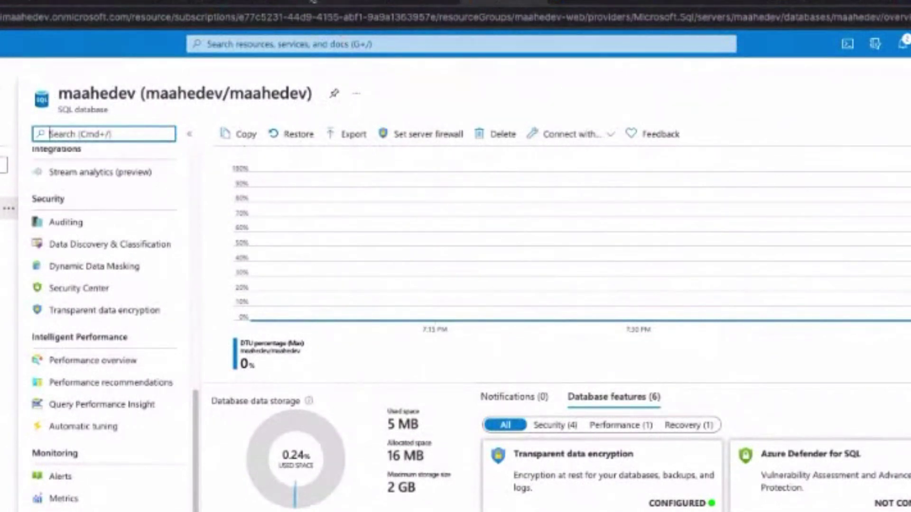
pyautogui.click(273, 2)
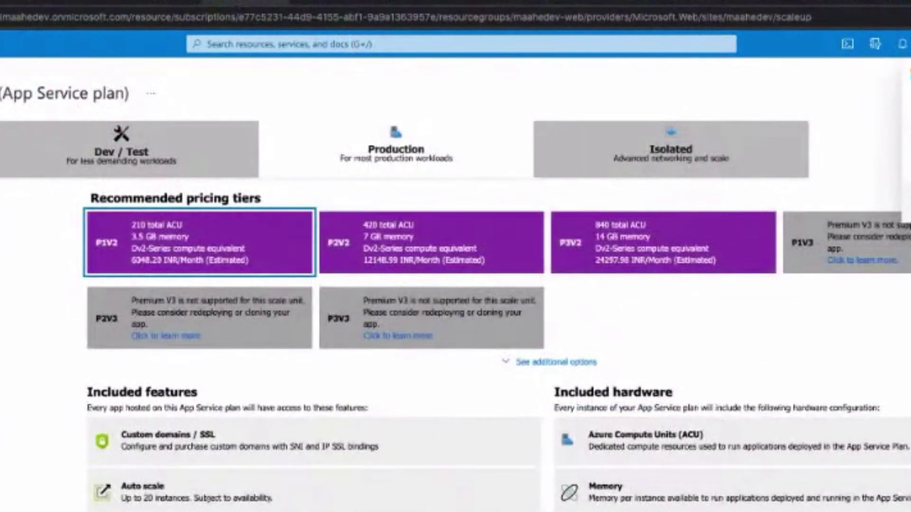
pyautogui.click(22, 246)
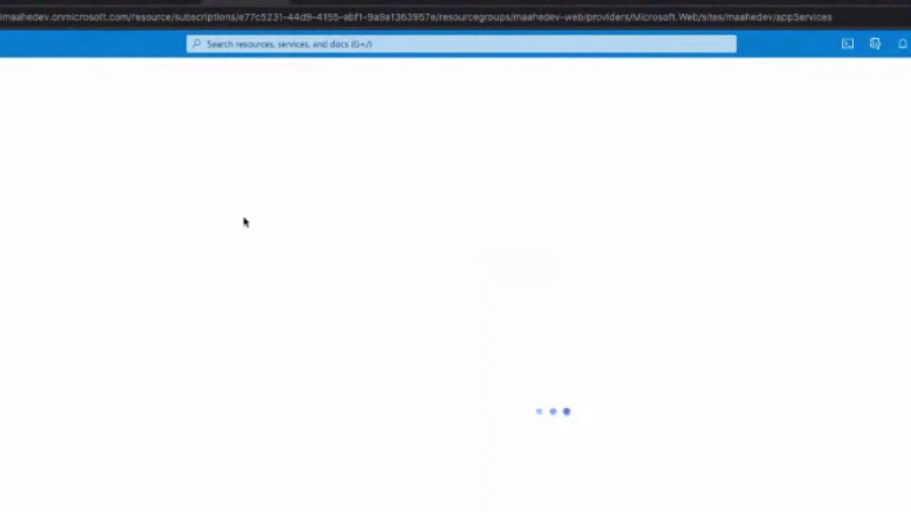
pyautogui.click(570, 4)
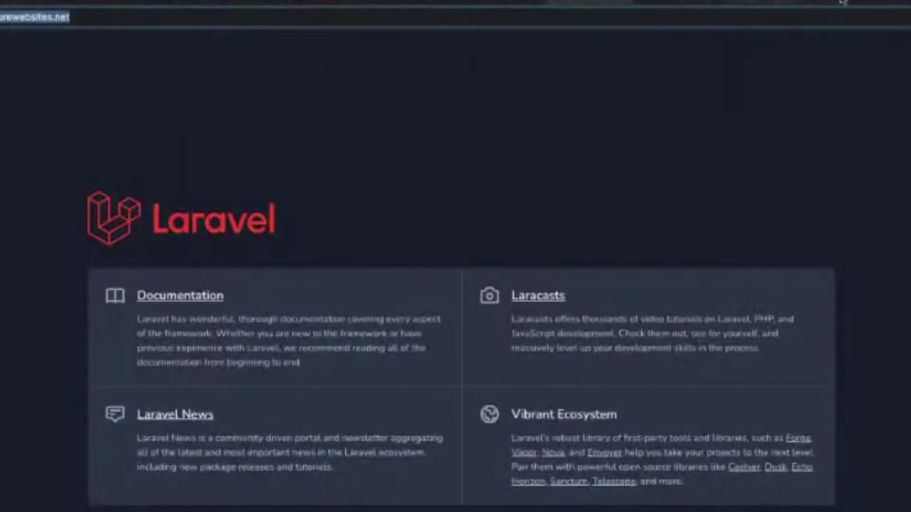
pyautogui.click(843, 2)
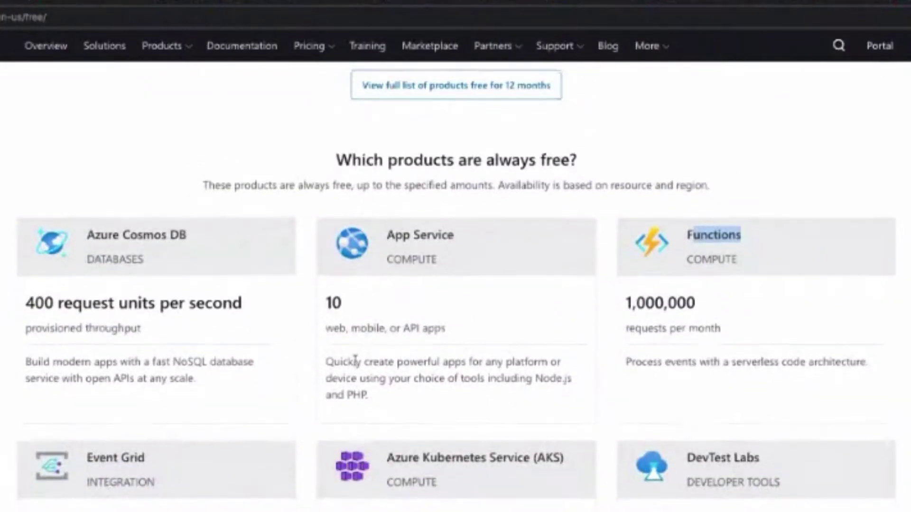
# Read the FAQ, highlighting the $200 credit answer, then scroll back to the 12-month free products.
pyautogui.scroll(-5, 356, 363)
pyautogui.scroll(-4, 311, 368)
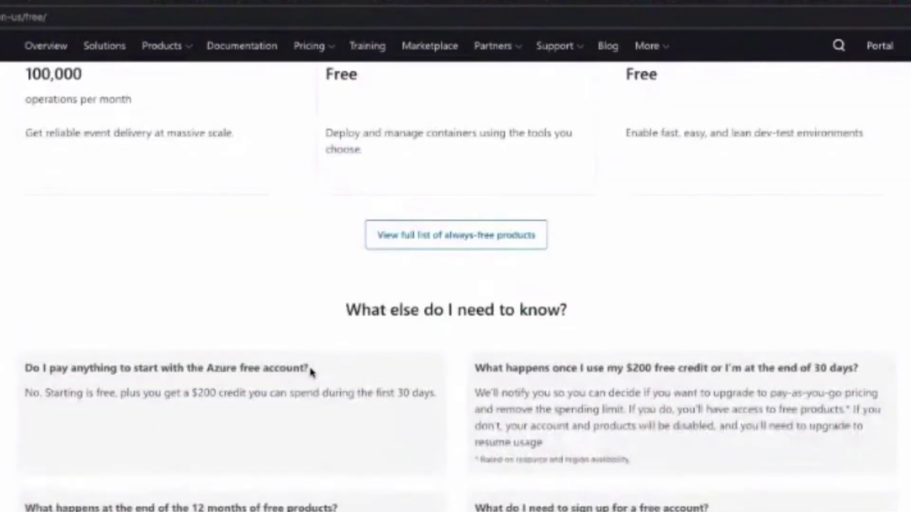
pyautogui.scroll(-1, 311, 370)
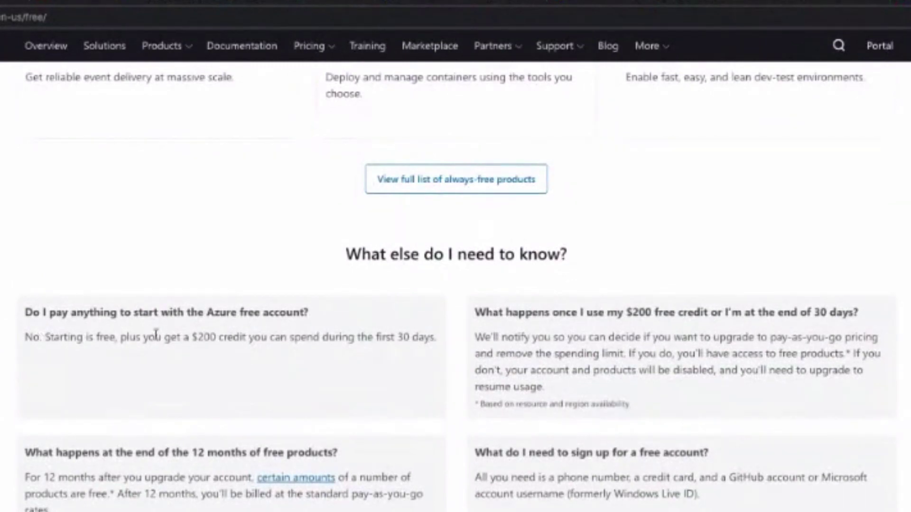
pyautogui.tripleClick(220, 337)
pyautogui.click(223, 366)
pyautogui.scroll(1, 223, 366)
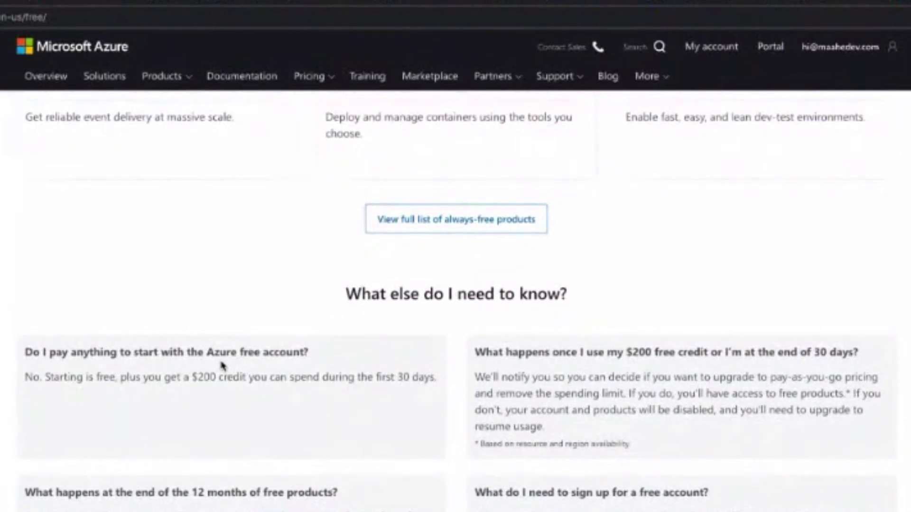
pyautogui.scroll(-5, 223, 367)
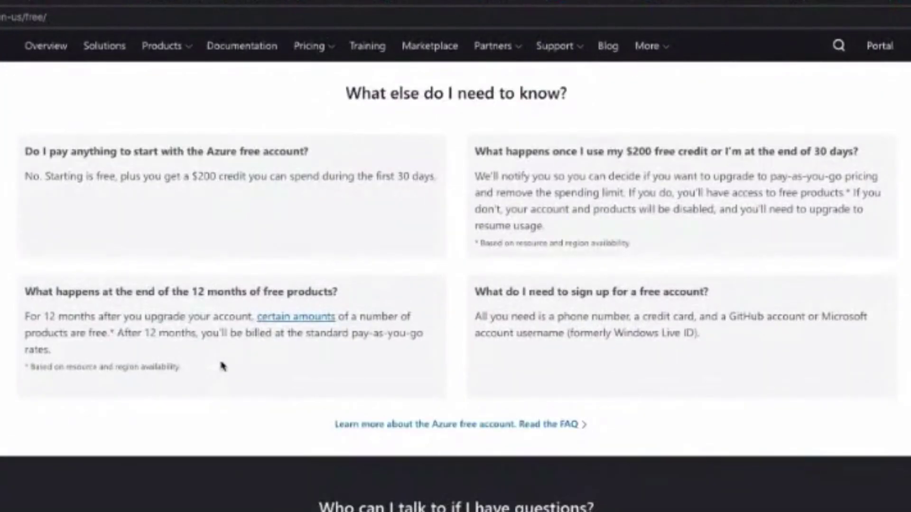
pyautogui.scroll(-3, 223, 366)
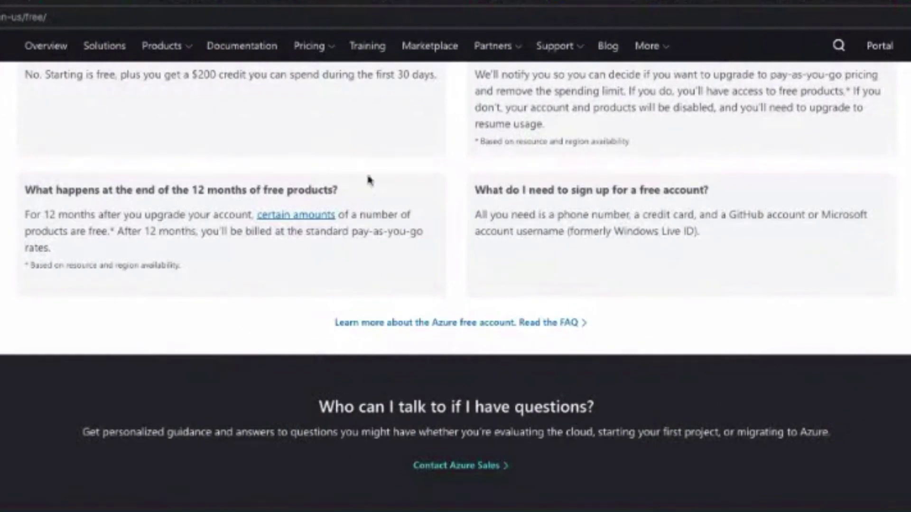
pyautogui.scroll(15, 468, 184)
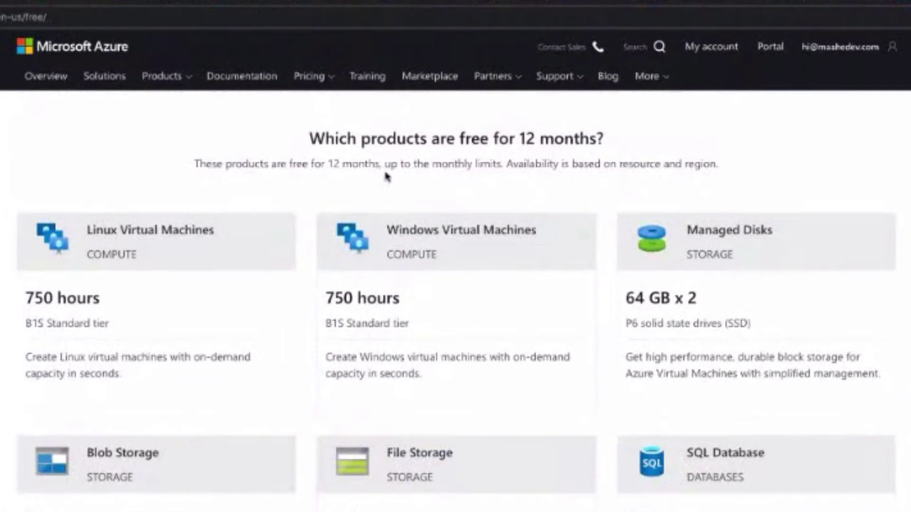
pyautogui.click(250, 4)
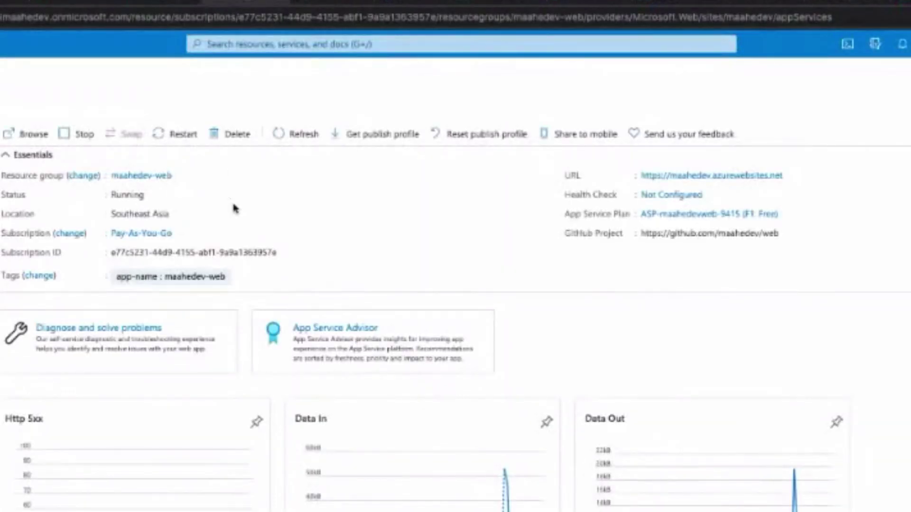
pyautogui.click(491, 6)
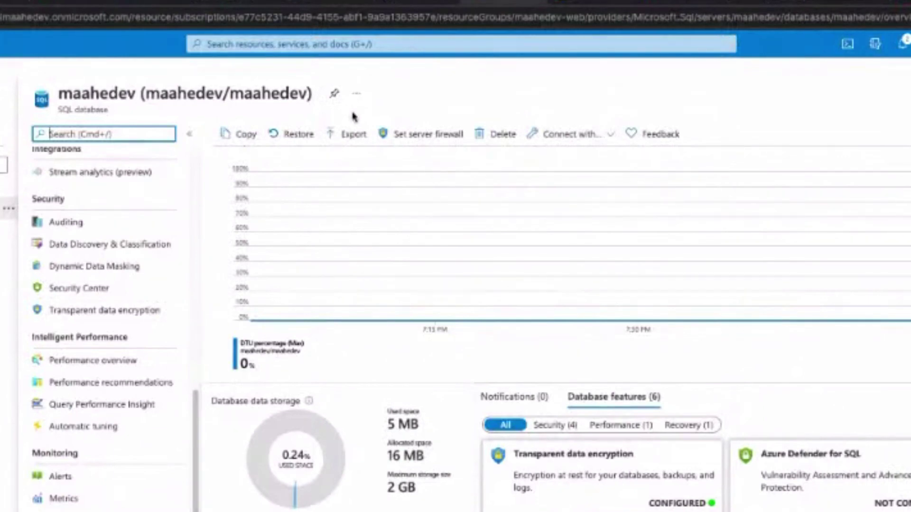
pyautogui.click(426, 4)
pyautogui.click(574, 2)
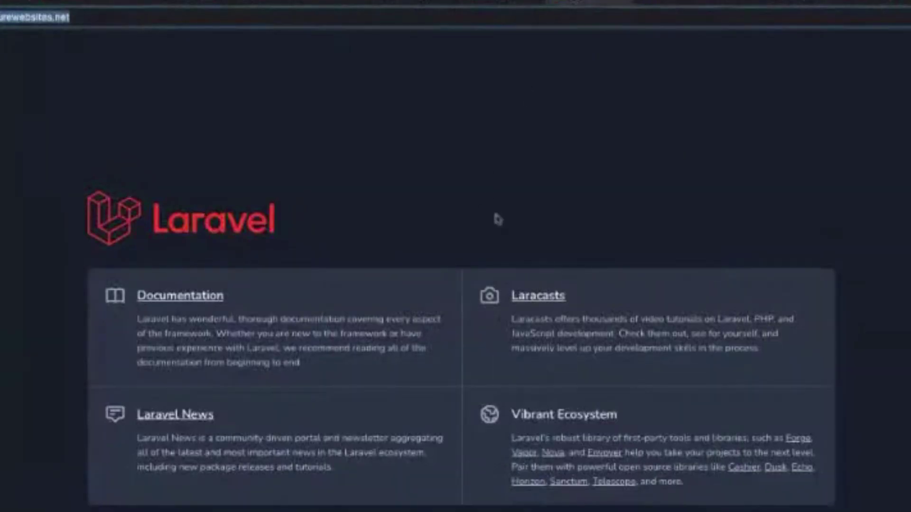
pyautogui.click(863, 2)
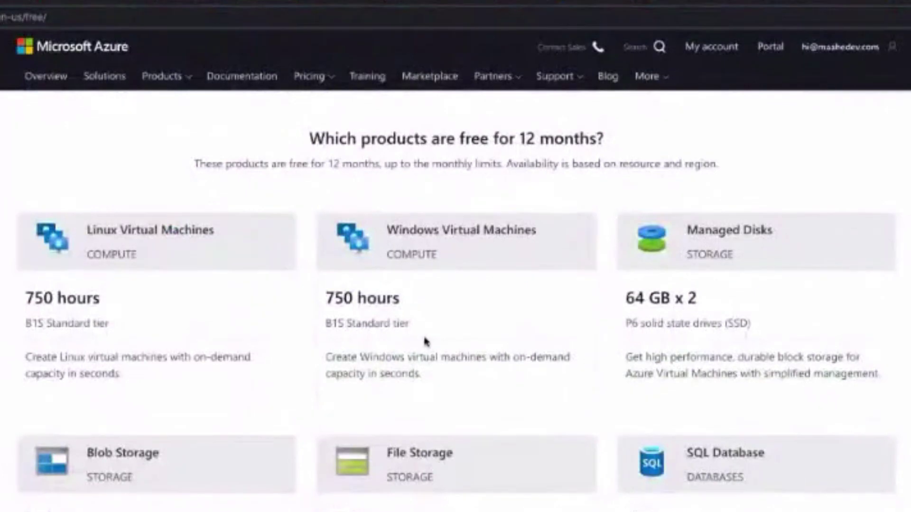
# Highlight App Service among the always-free products.
pyautogui.scroll(-15, 424, 335)
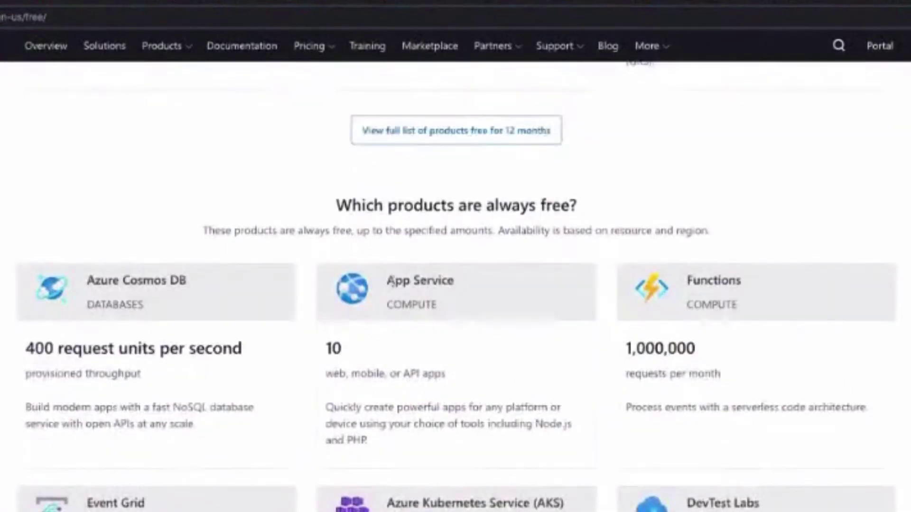
pyautogui.moveTo(387, 280); pyautogui.dragTo(471, 288)
pyautogui.click(472, 303)
pyautogui.scroll(-1, 424, 407)
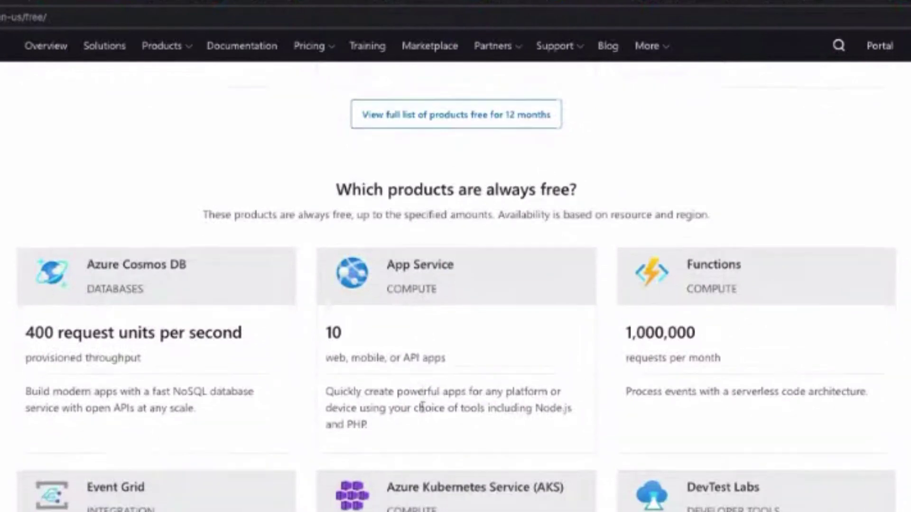
pyautogui.scroll(3, 422, 403)
pyautogui.moveTo(387, 404); pyautogui.dragTo(476, 417)
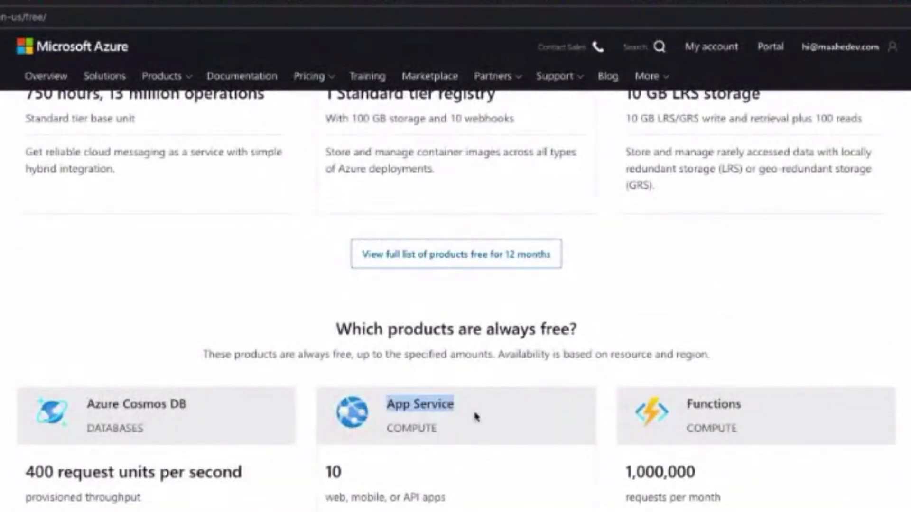
# Scroll up past the 12-month SQL Database card to the page top, then switch to the Azure portal.
pyautogui.scroll(10, 474, 417)
pyautogui.scroll(2, 474, 420)
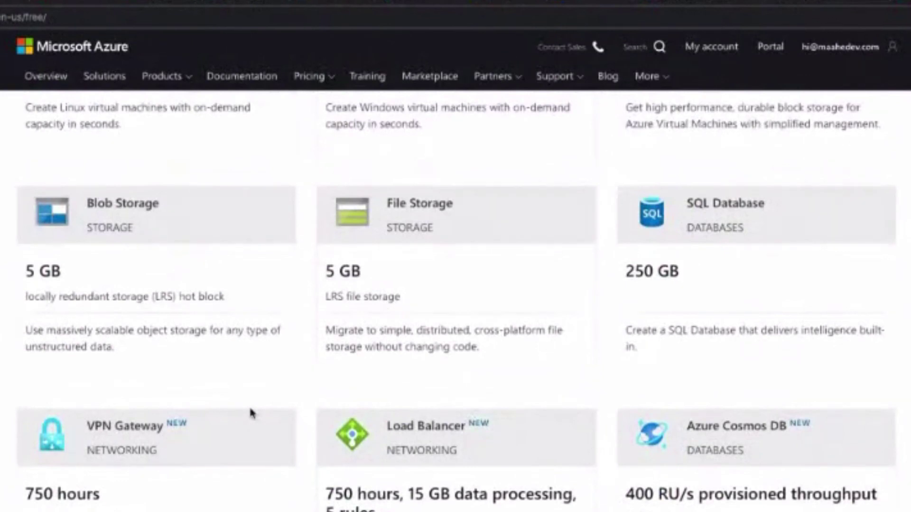
pyautogui.scroll(5, 250, 409)
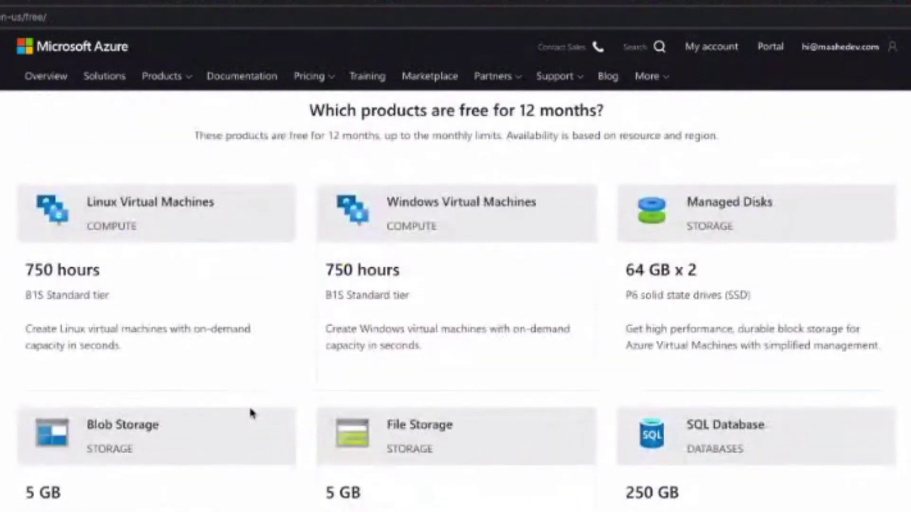
pyautogui.scroll(1, 251, 414)
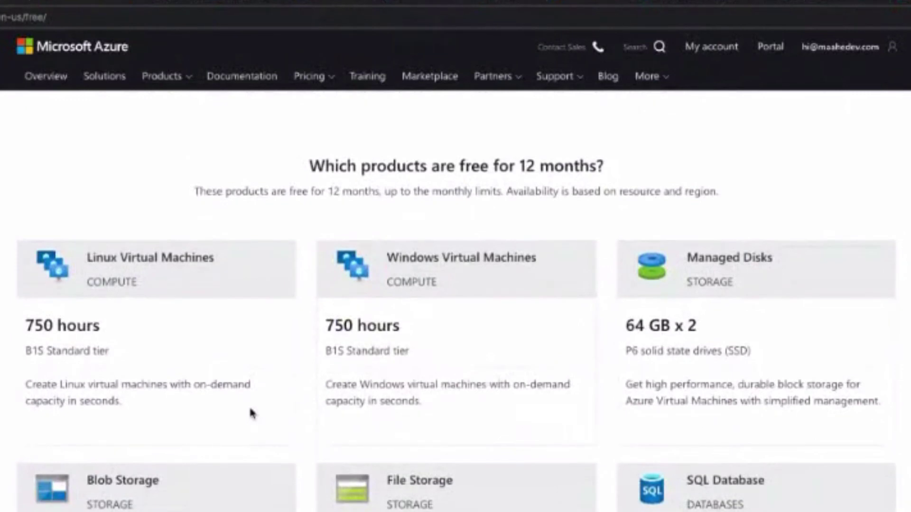
pyautogui.scroll(-1, 252, 414)
pyautogui.moveTo(765, 449); pyautogui.dragTo(710, 450)
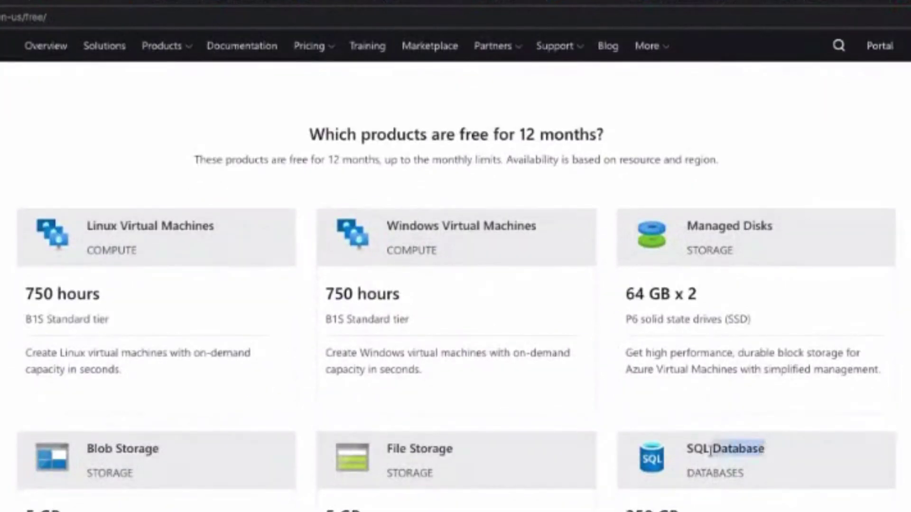
pyautogui.scroll(2, 368, 313)
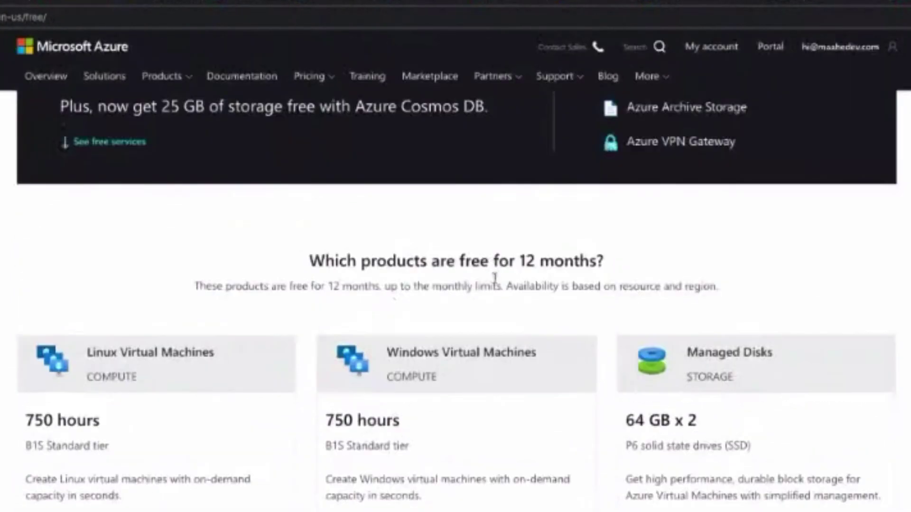
pyautogui.moveTo(472, 263); pyautogui.dragTo(612, 268)
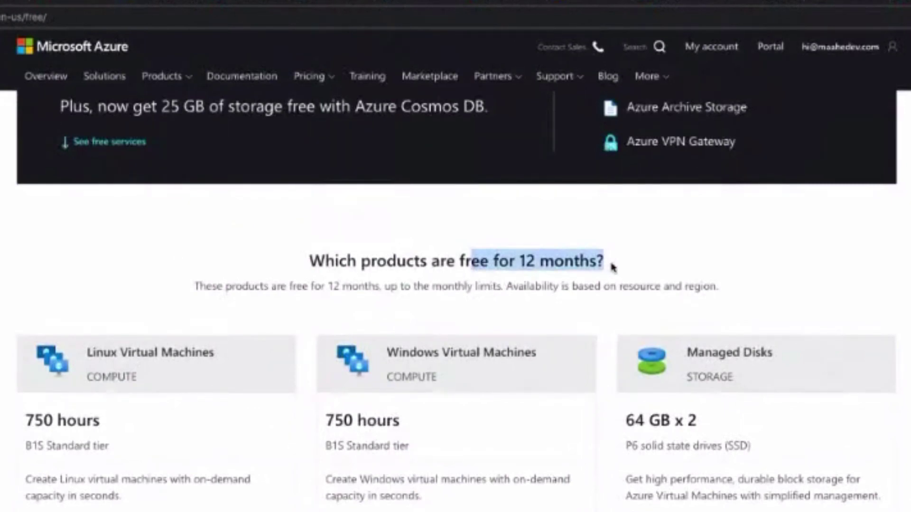
pyautogui.scroll(8, 397, 310)
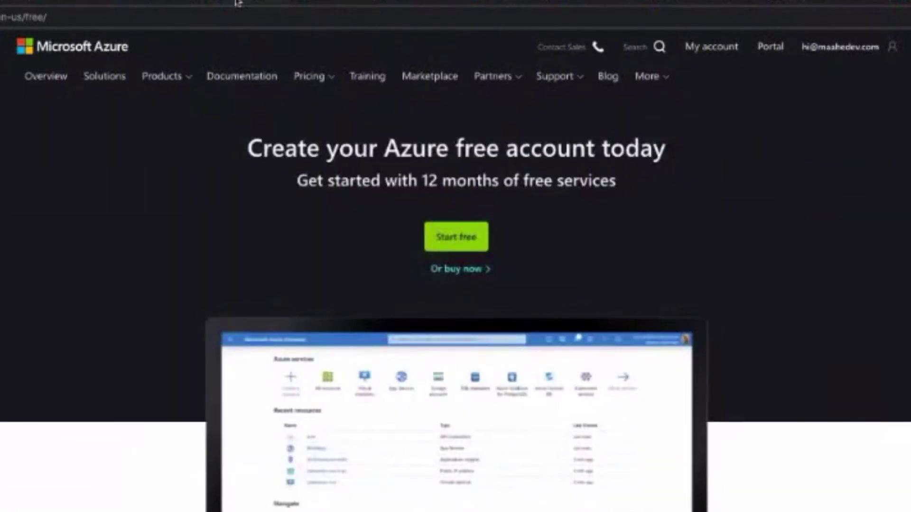
pyautogui.click(237, 3)
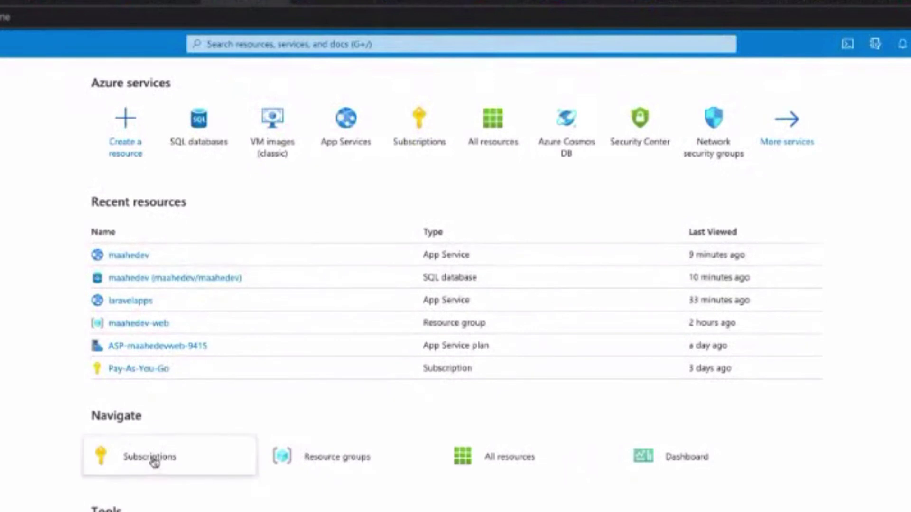
# Scroll the portal home, then bring up the application switcher and dismiss it.
pyautogui.scroll(-1, 152, 460)
pyautogui.moveTo(152, 460)
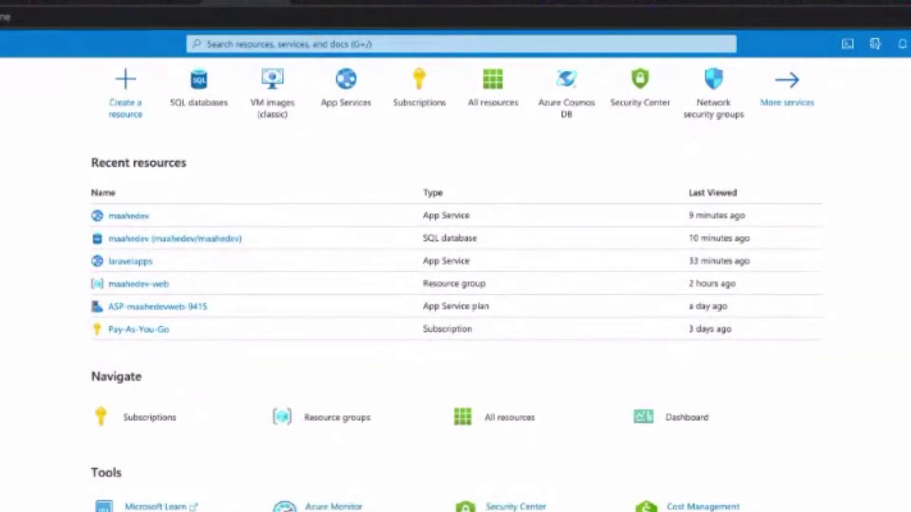
pyautogui.press('super+Tab')
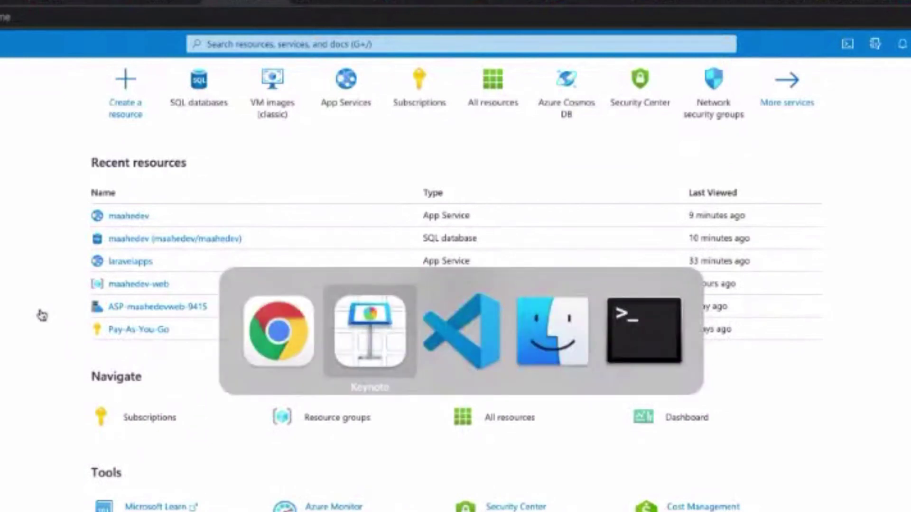
pyautogui.press('Escape')
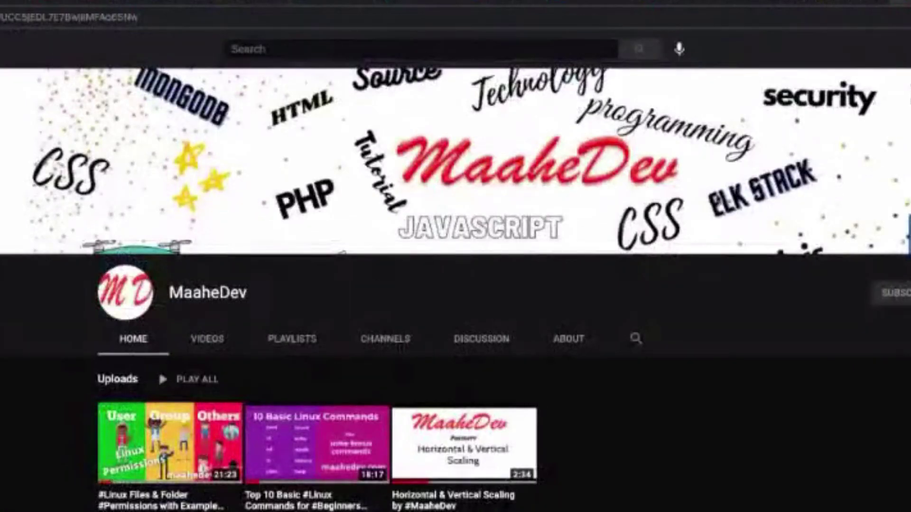